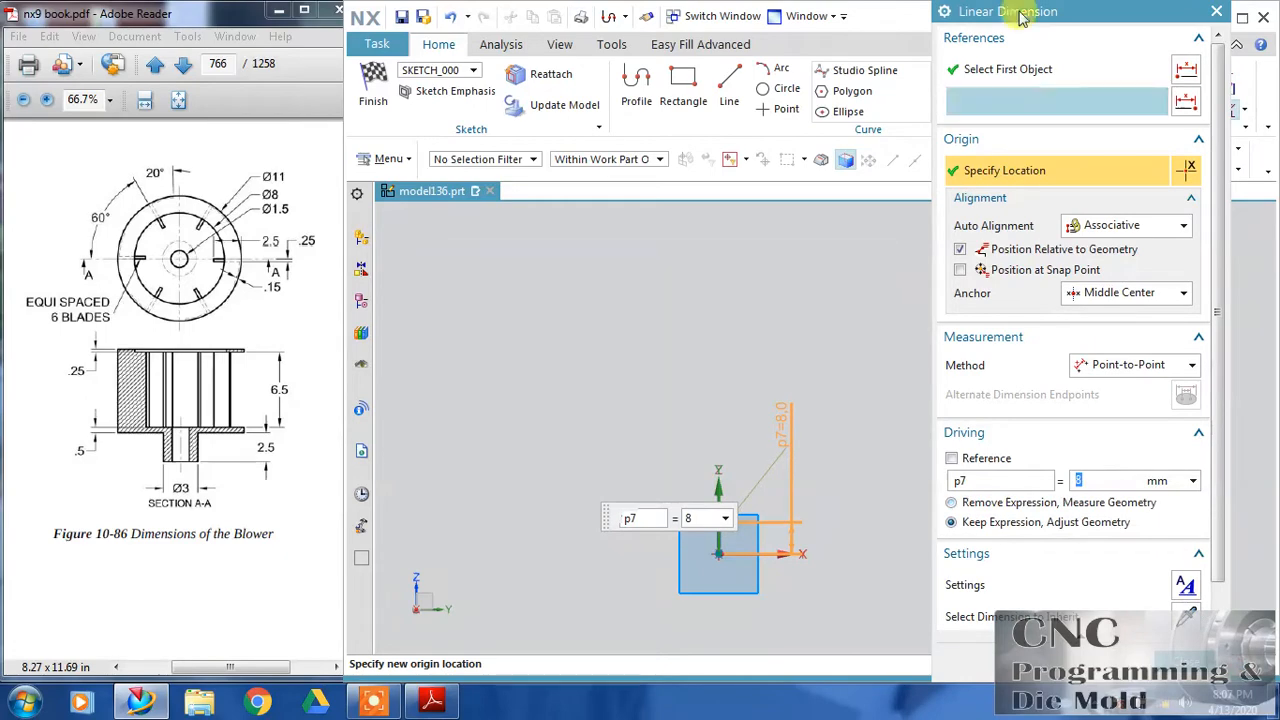
- Finish the vertical line's 8 mm length dimension and reposition it beside the line, clear of the sketch axes
left_click(1187, 668)
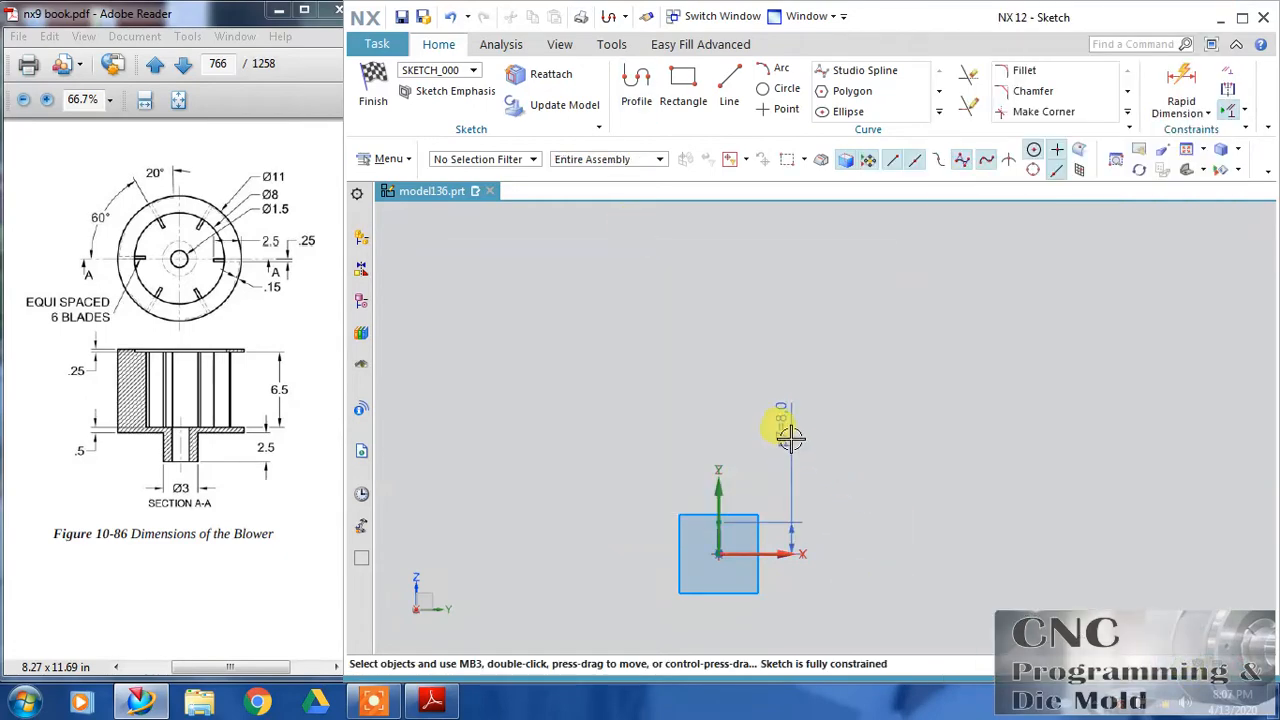
mouse_move(791, 439)
left_mouse_down()
mouse_move(760, 531)
mouse_move(716, 530)
left_mouse_up()
right_click_drag(994, 514, 831, 586)
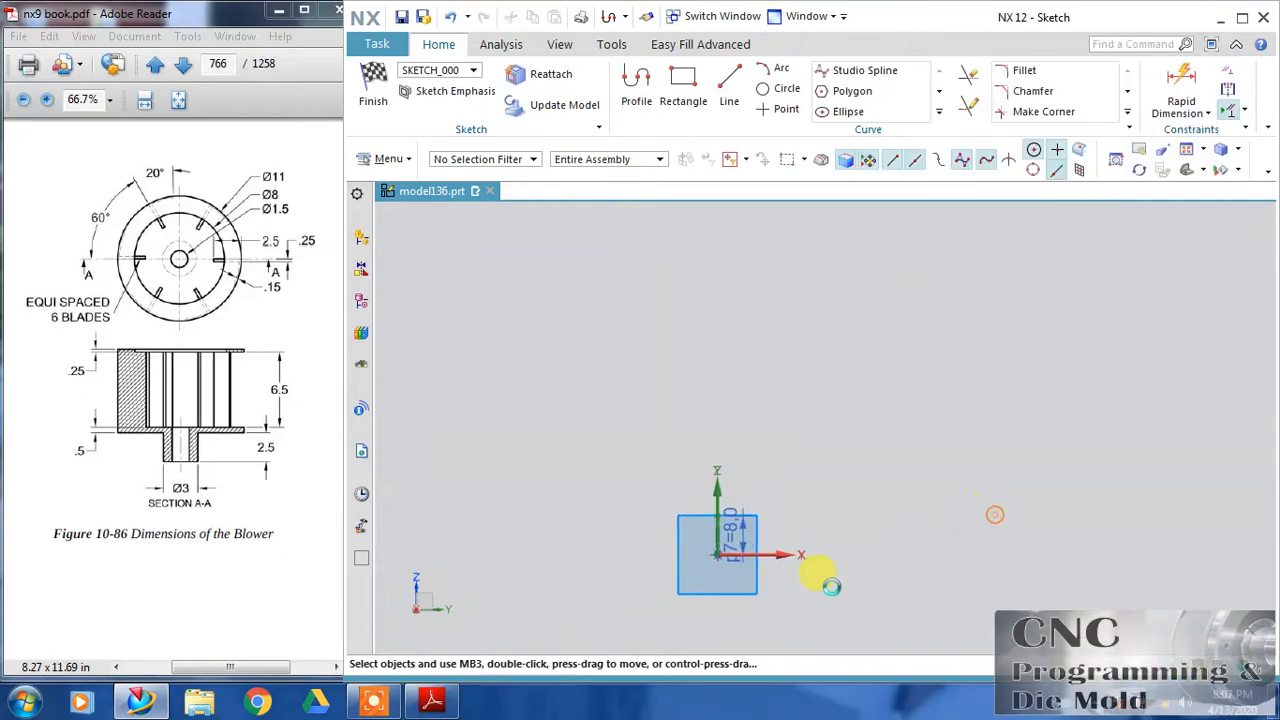
scroll(747, 451, "down", 1)
left_click_drag(771, 414, 651, 420)
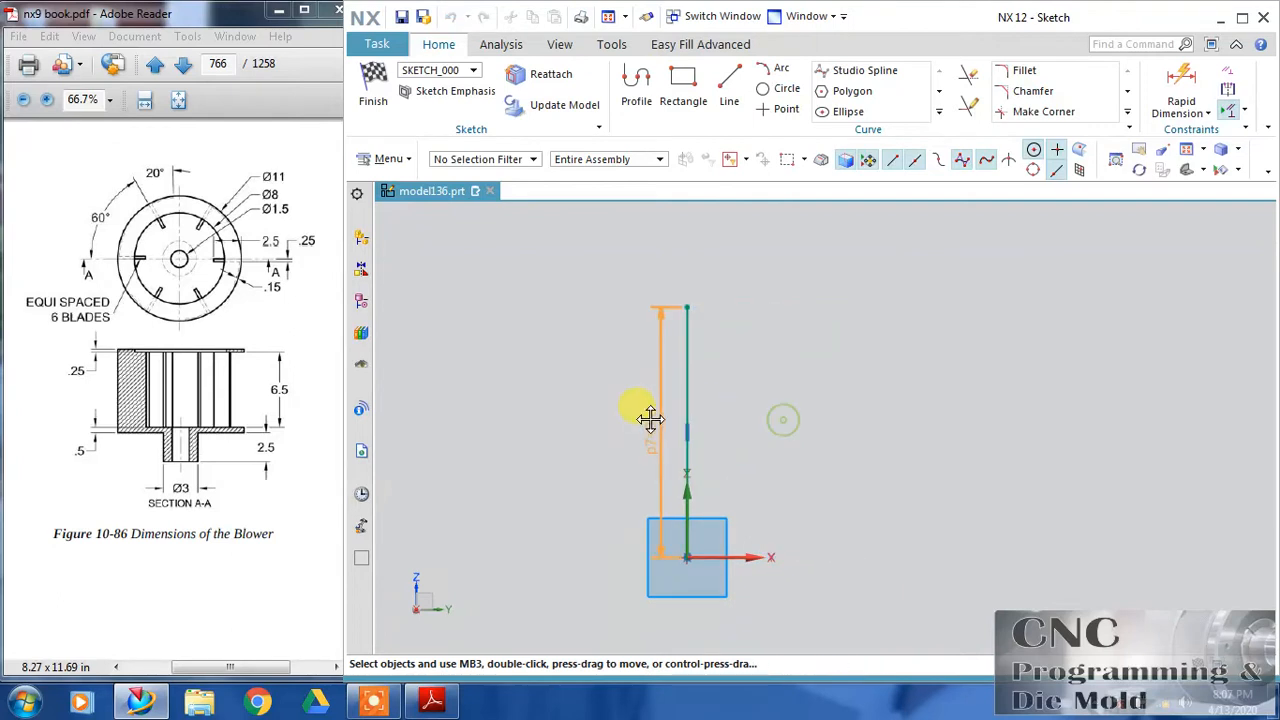
- Sketch an open L-shaped hub-and-flange profile beside the vertical line, with legs about 2.5 and 5.2 mm long and a flange about 0.6 mm thick
left_click(637, 88)
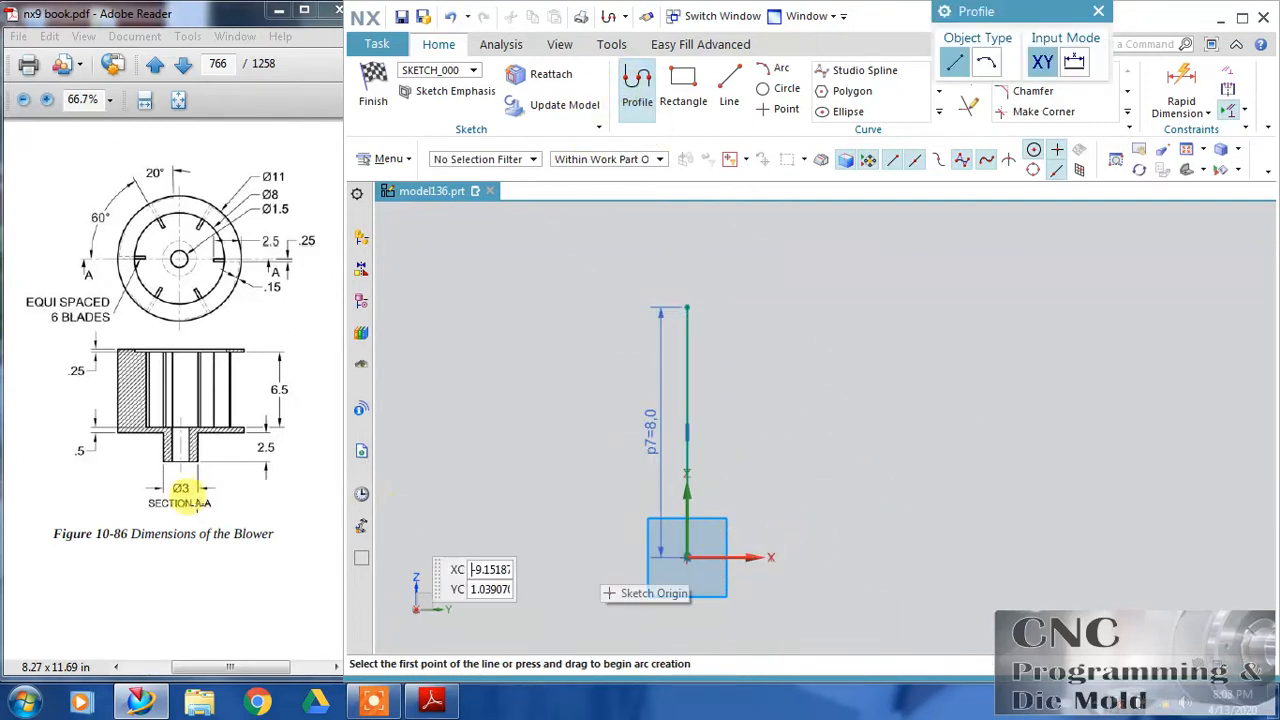
left_click(723, 557)
left_click(722, 480)
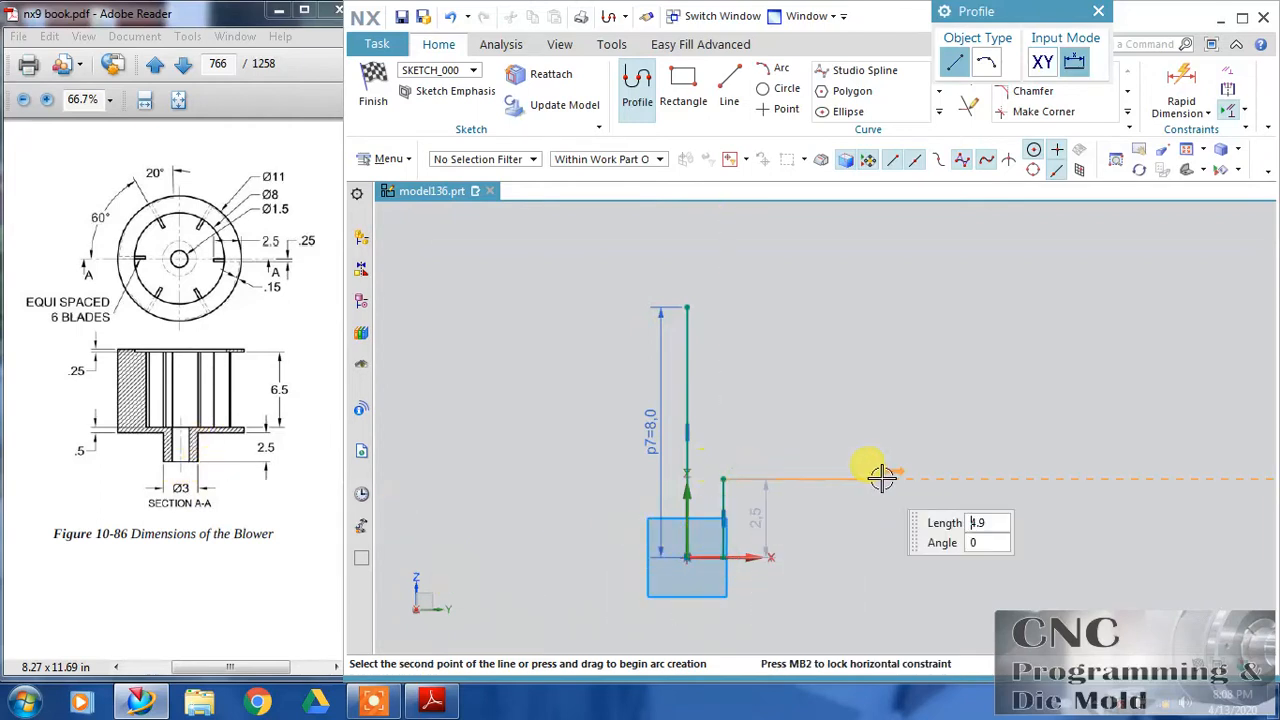
left_click(885, 480)
left_click(885, 497)
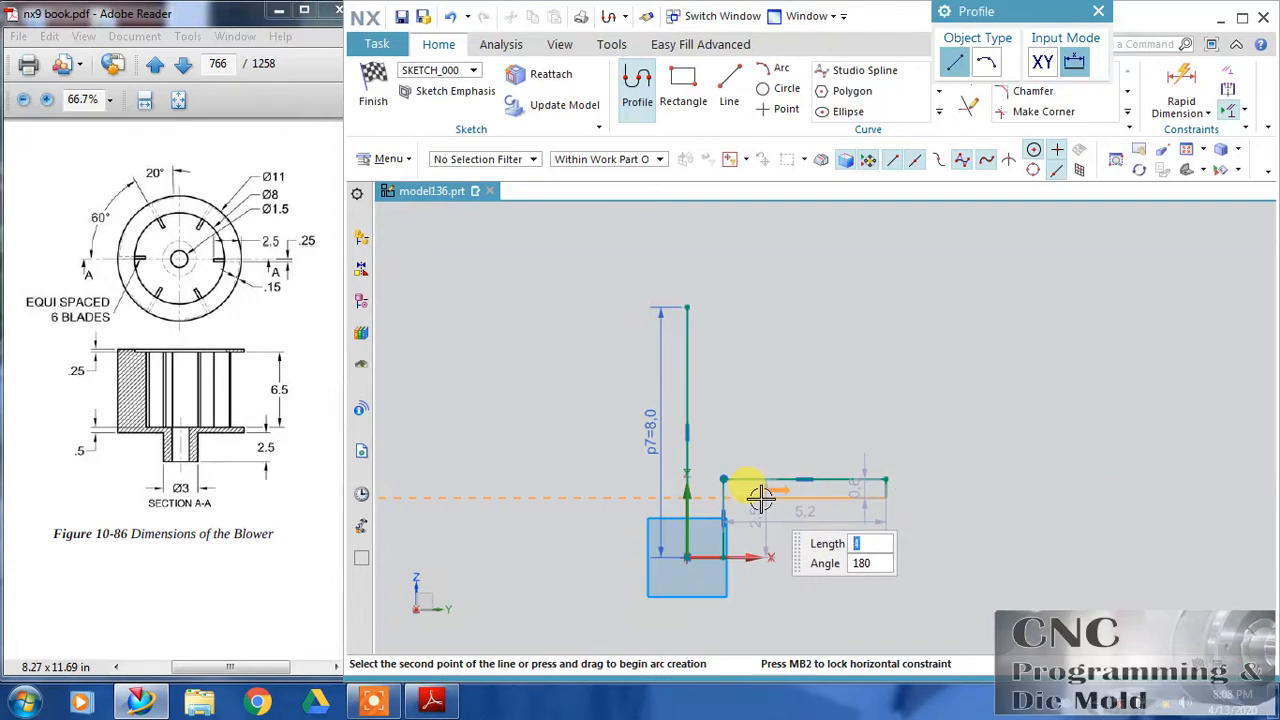
left_click(753, 497)
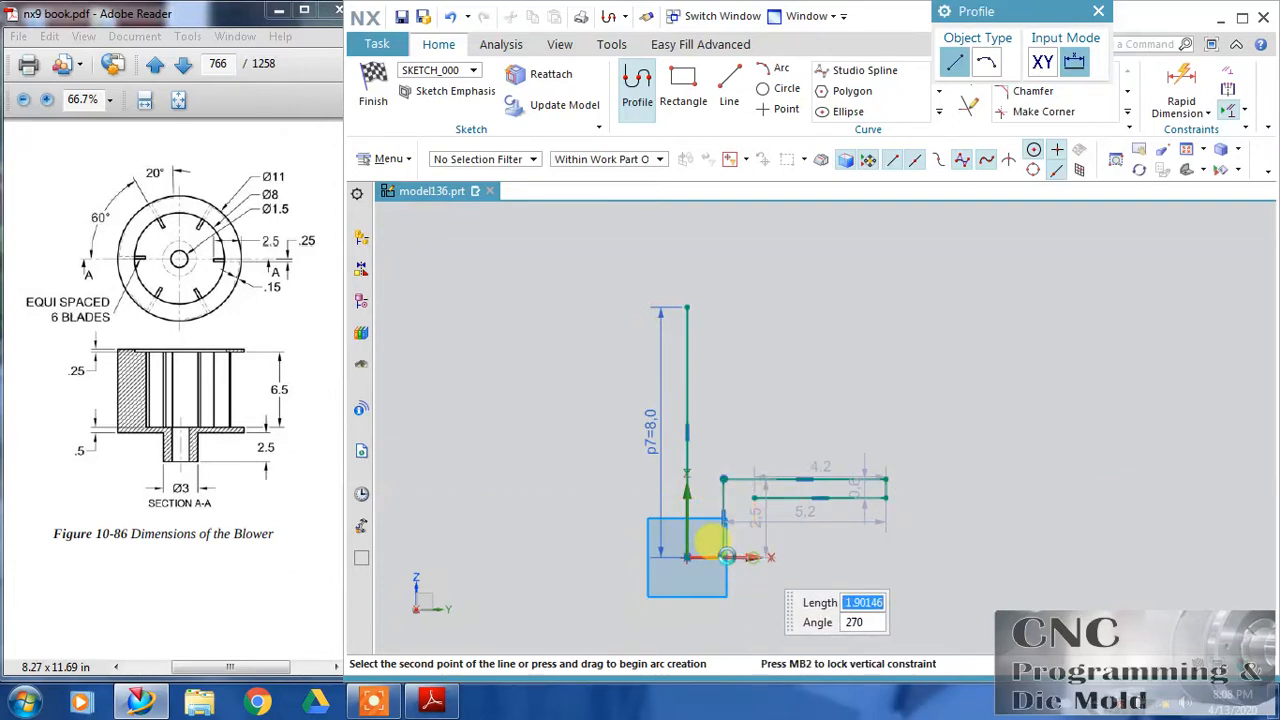
left_click(727, 556)
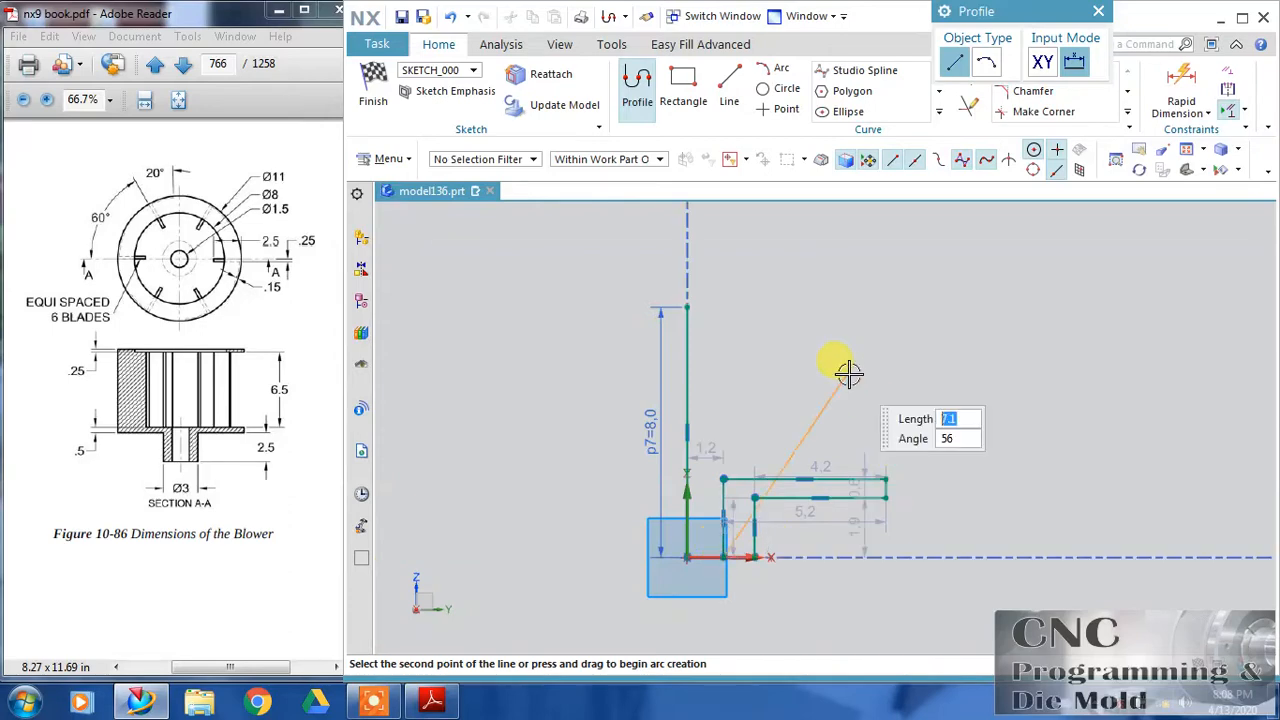
key("Escape")
- Draw a two-point rectangle about 3.7 mm wide and 0.6 mm high above the flange, about 2.4 mm from the vertical axis
left_click(683, 85)
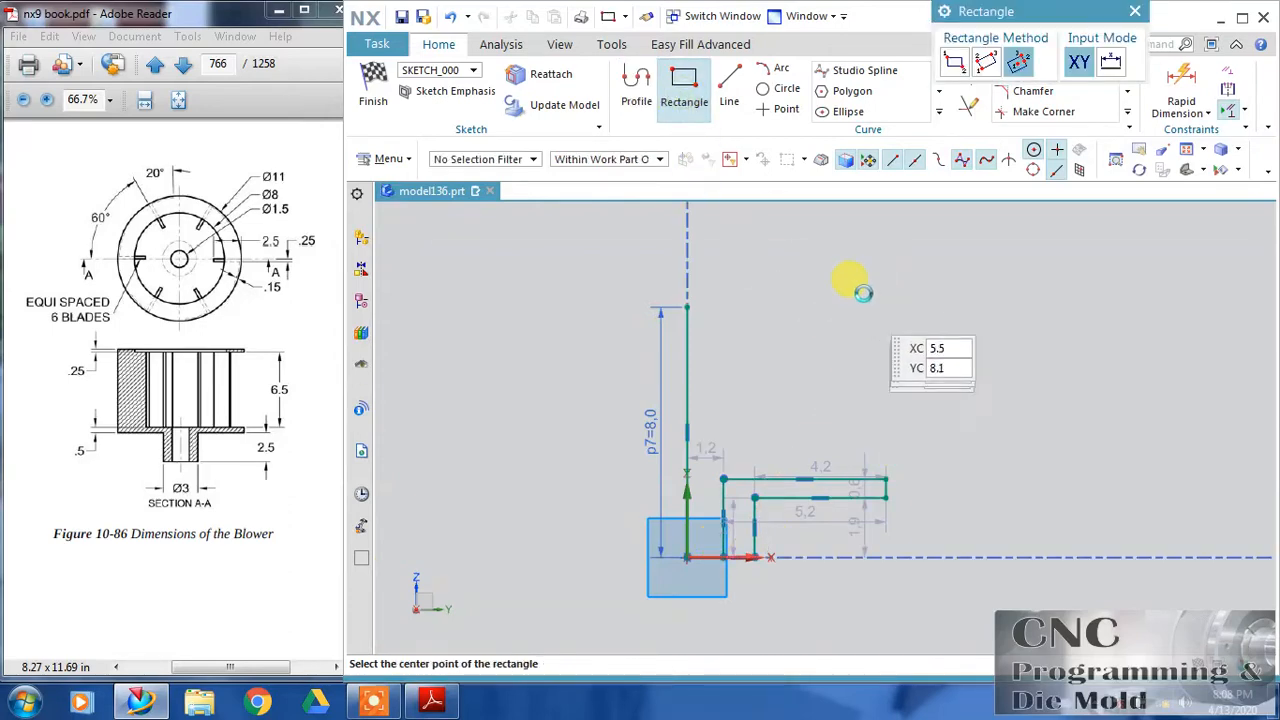
left_click(877, 294)
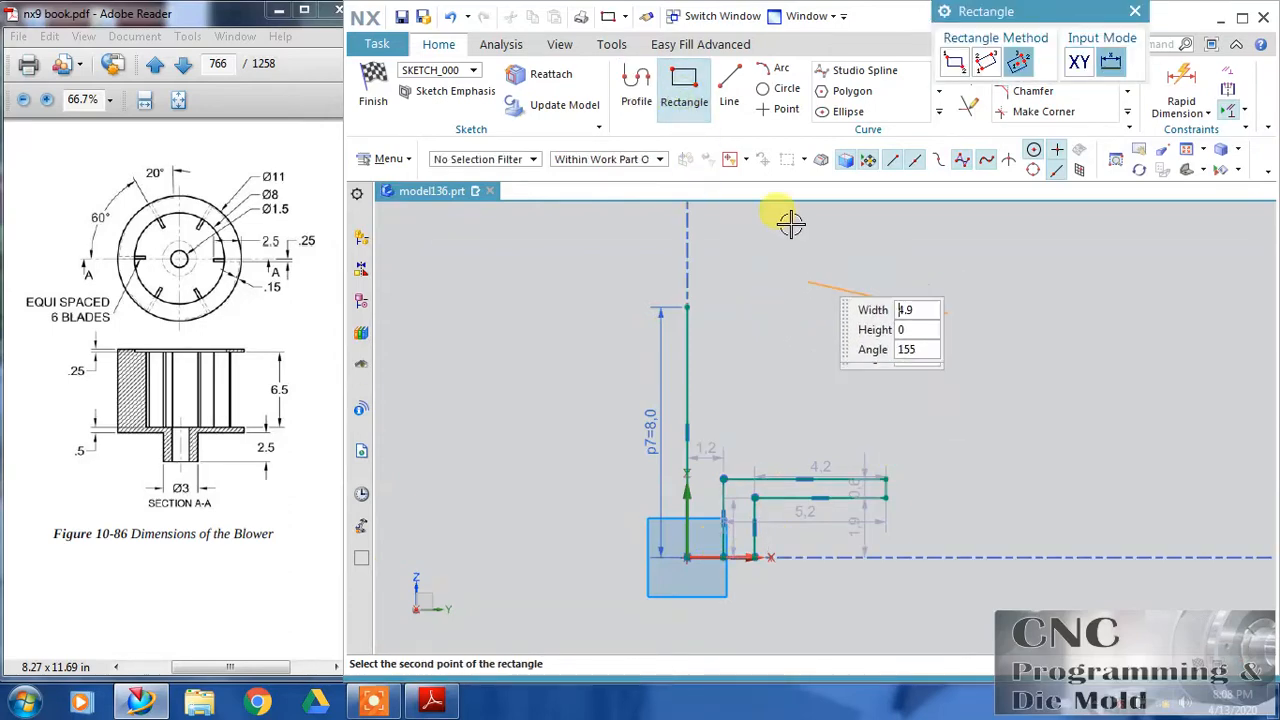
left_click(955, 62)
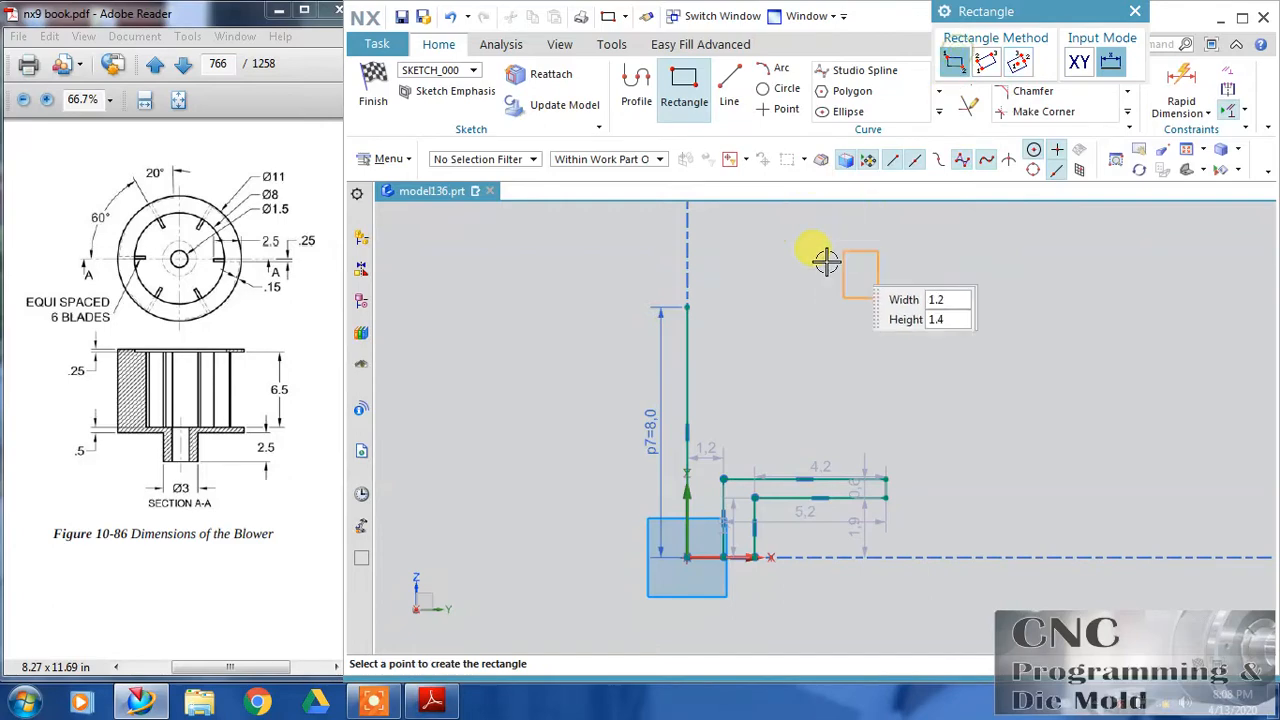
left_click(762, 316)
key("Escape")
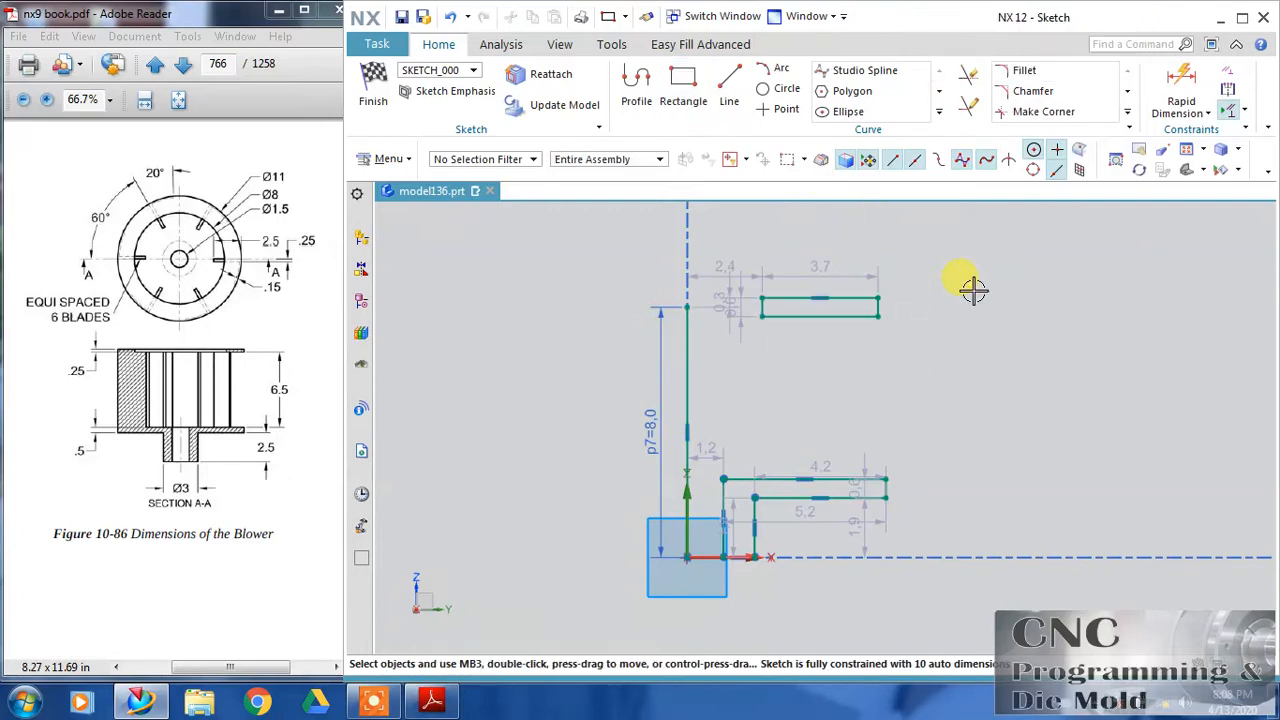
- Set the upper rectangle's height to .25 mm
left_click(743, 315)
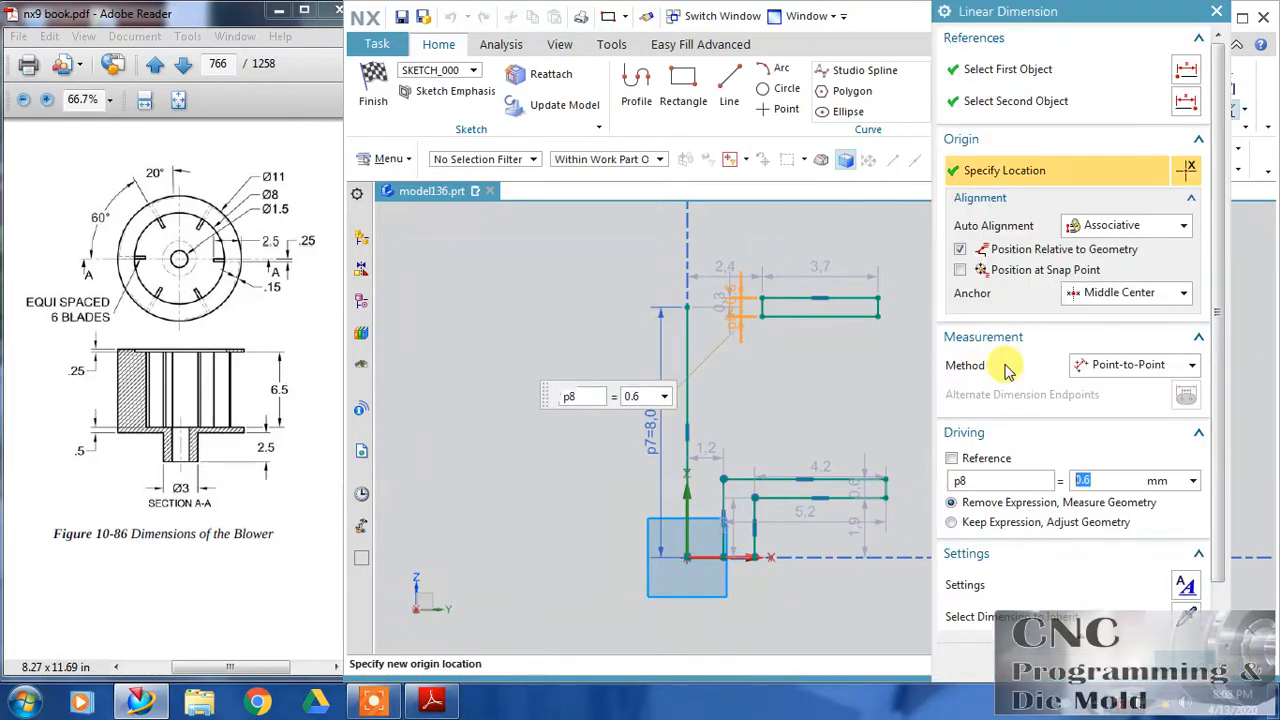
type(".25")
key("Return")
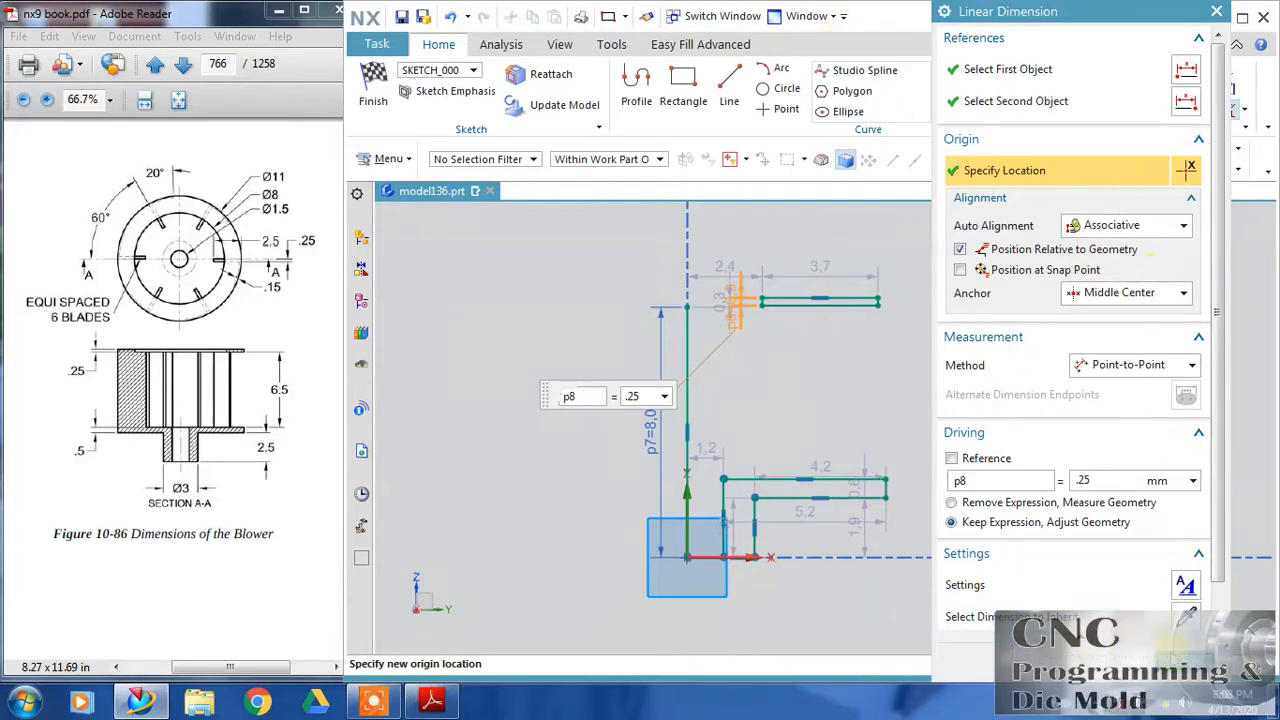
left_click(1185, 663)
- Dimension the hub's outer vertical edge from the vertical centreline and set the distance to 1.5 mm
left_click(1172, 83)
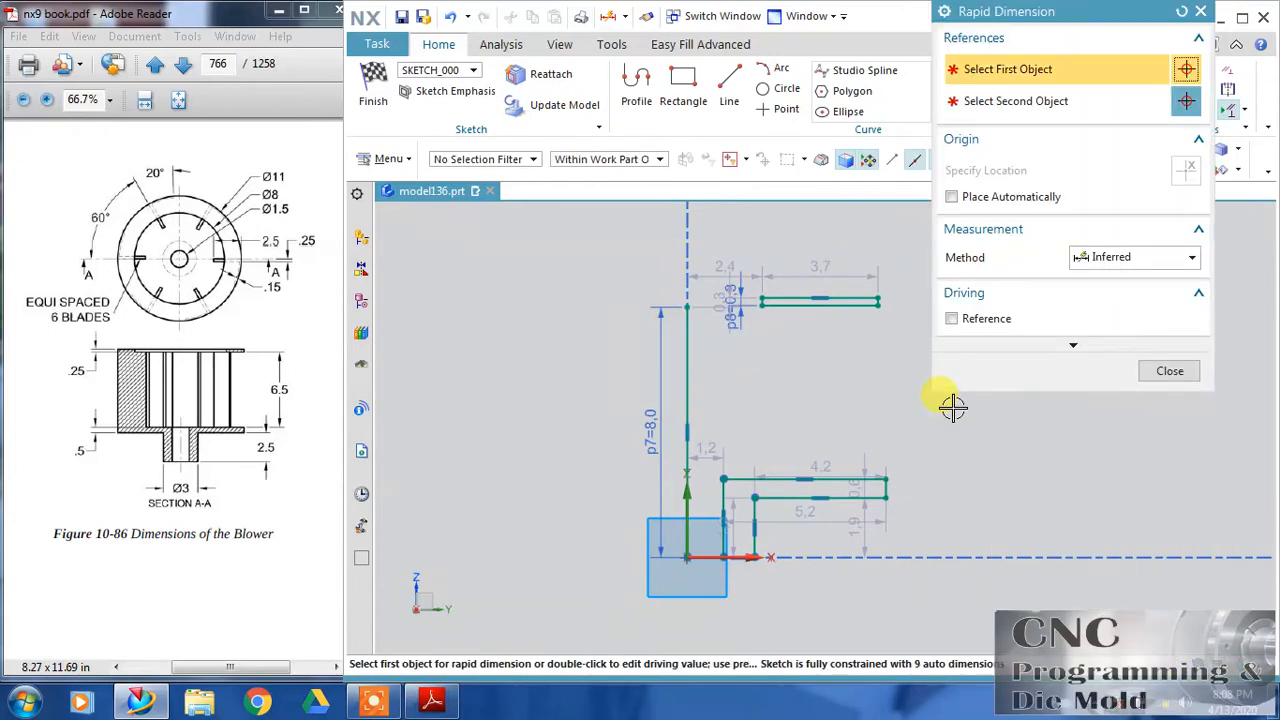
left_click(686, 530)
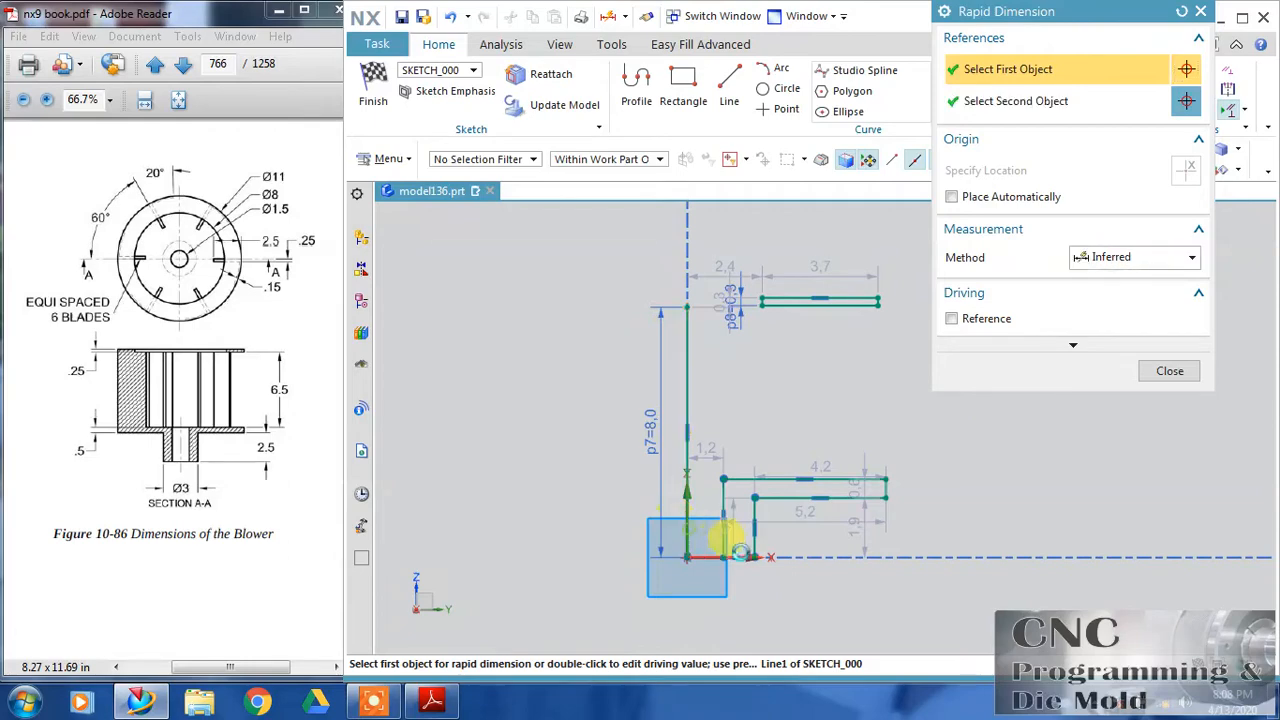
left_click(745, 525)
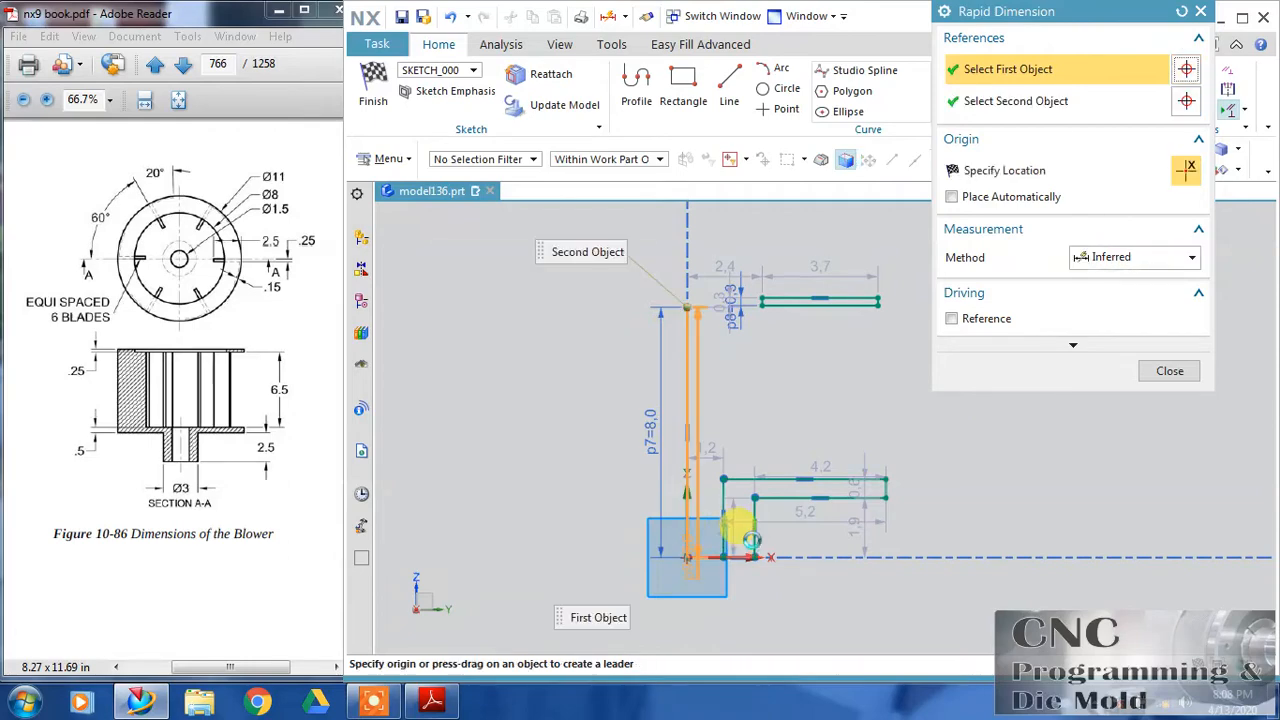
left_click(725, 610)
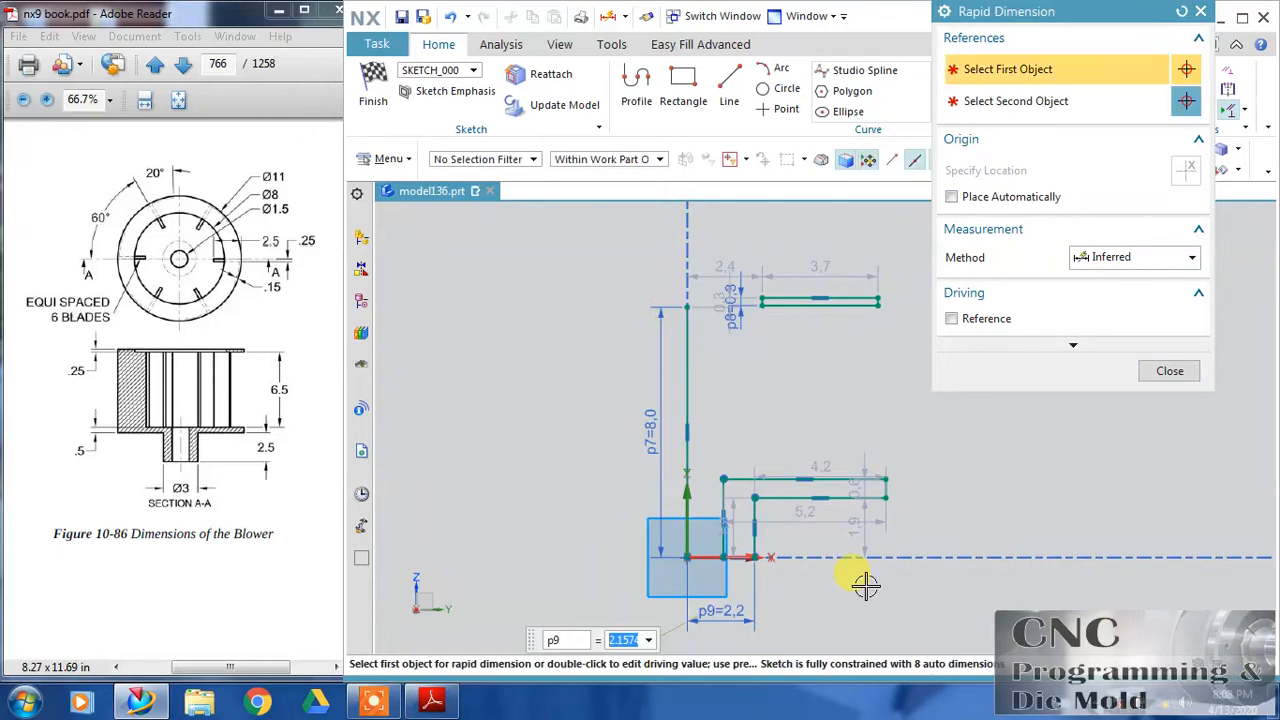
key("Return")
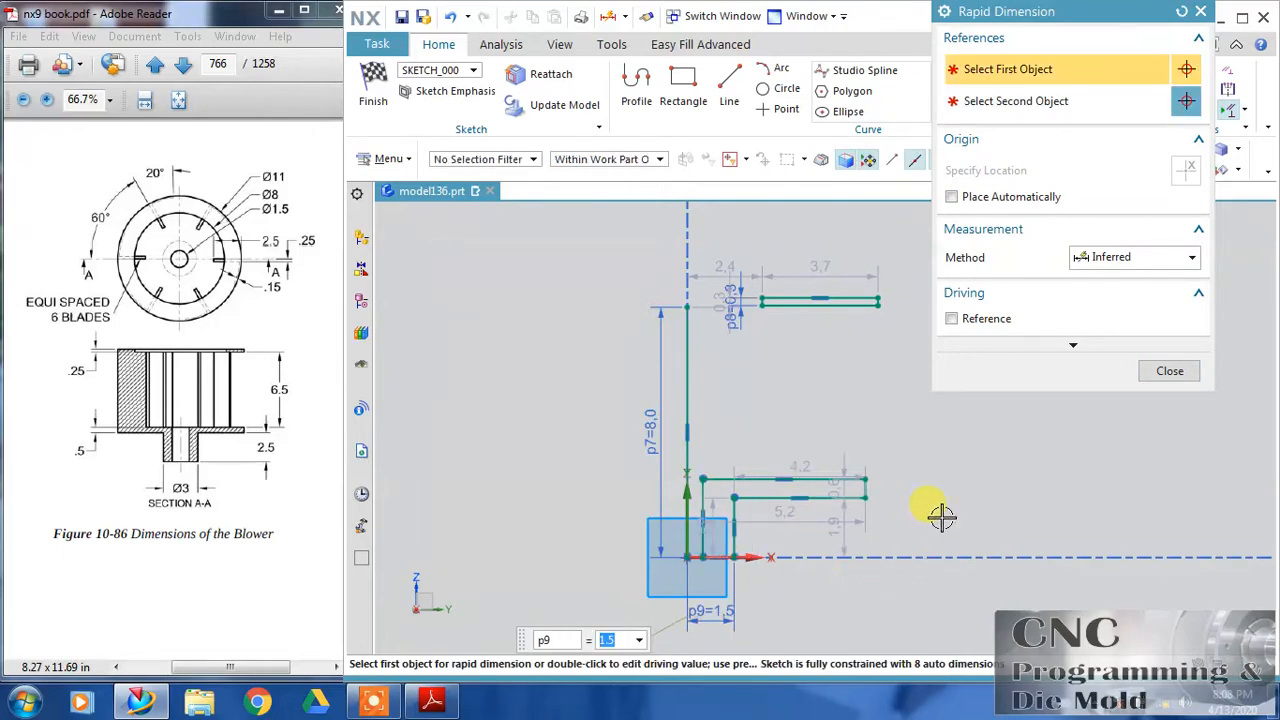
- Dimension the hub's inner vertical edge from the vertical centreline and set the distance to .75 mm
left_click(688, 496)
left_click(703, 516)
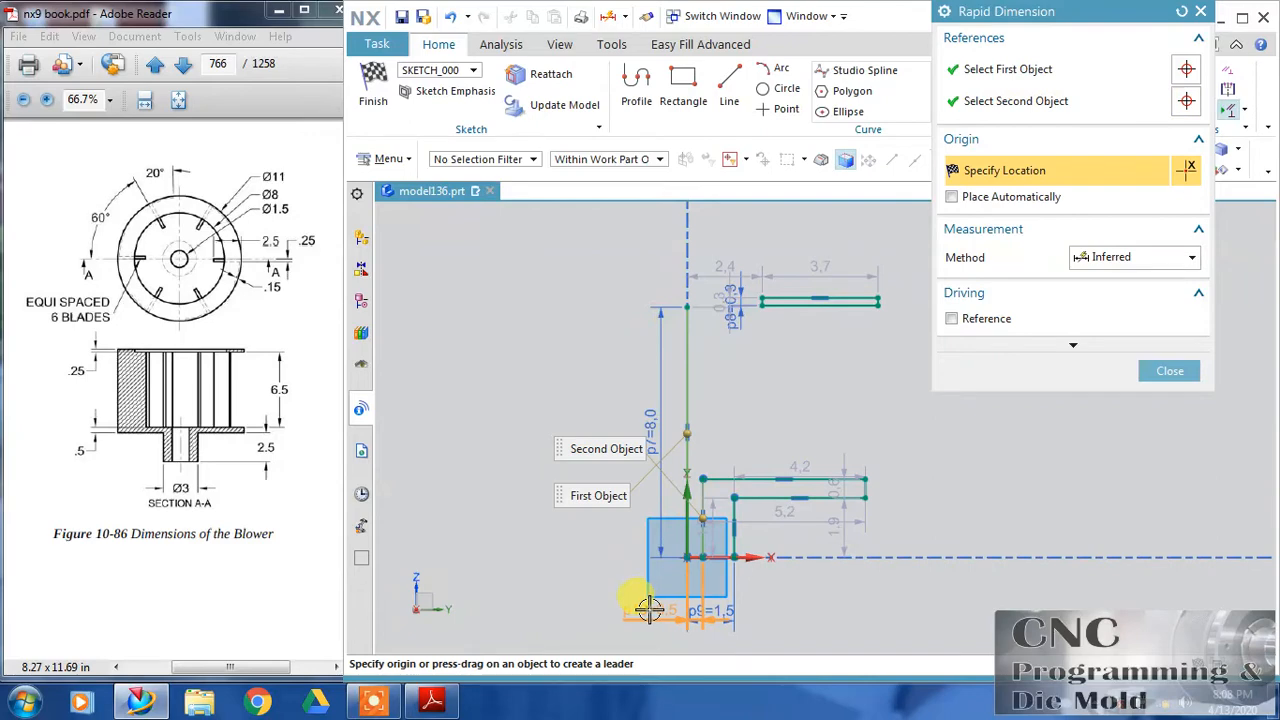
left_click(648, 608)
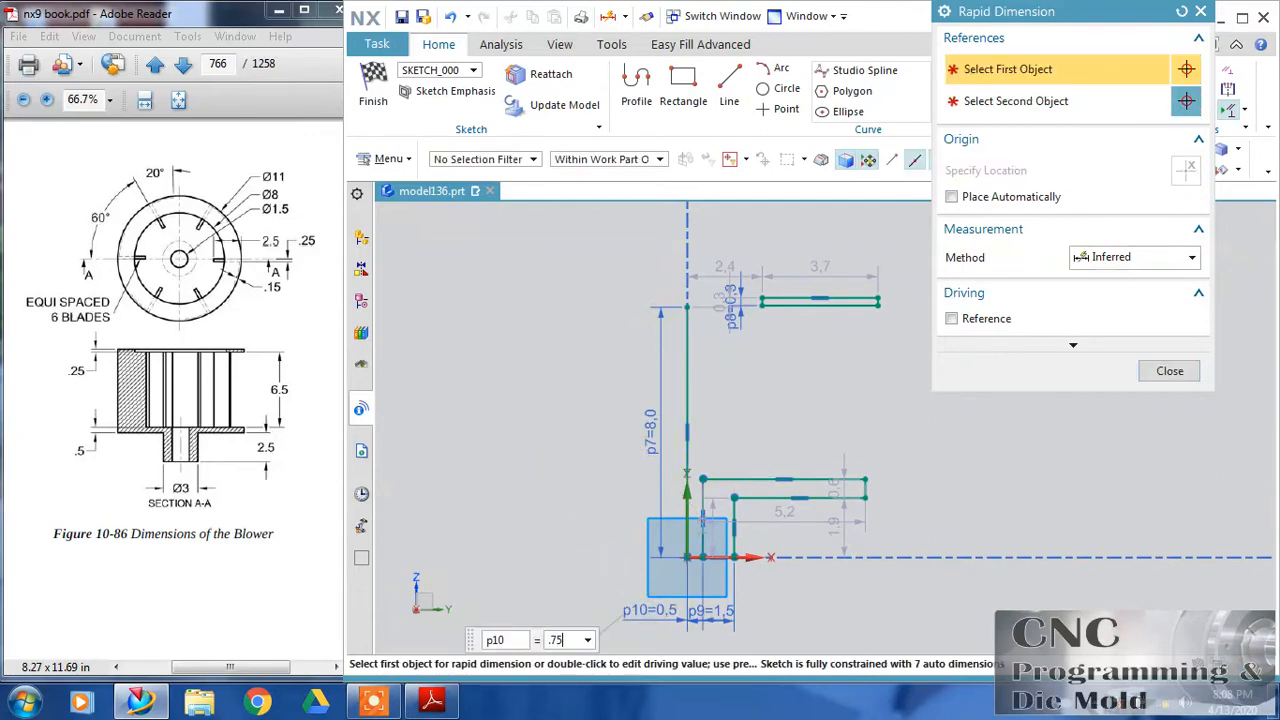
key("Return")
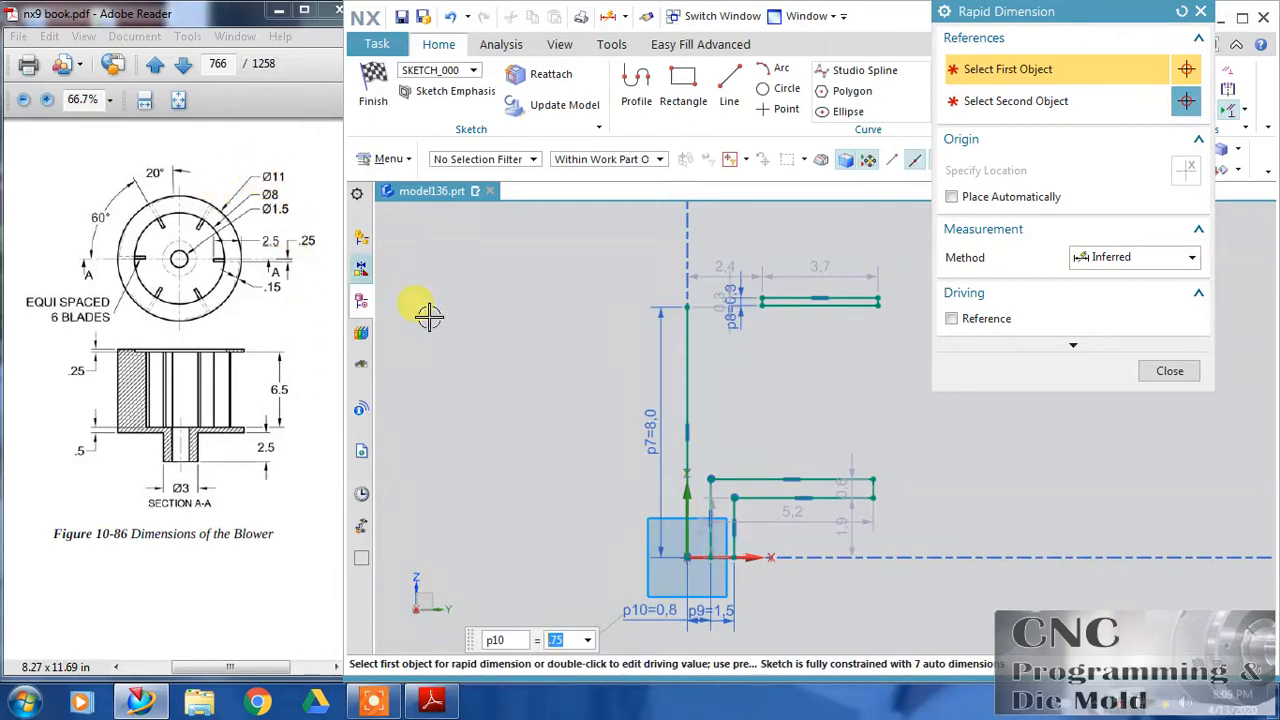
- Dimension the flange's outer end from the vertical centreline and set the distance to 5.5 mm
left_click(685, 540)
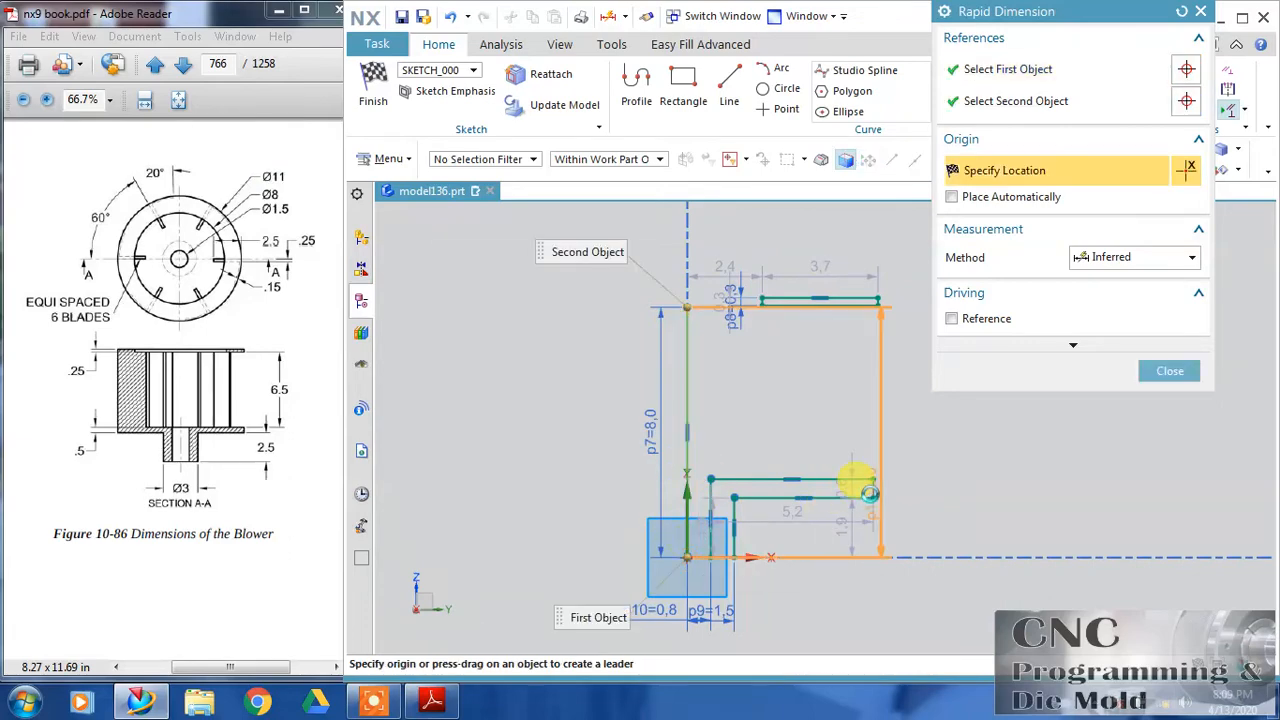
left_click(862, 514)
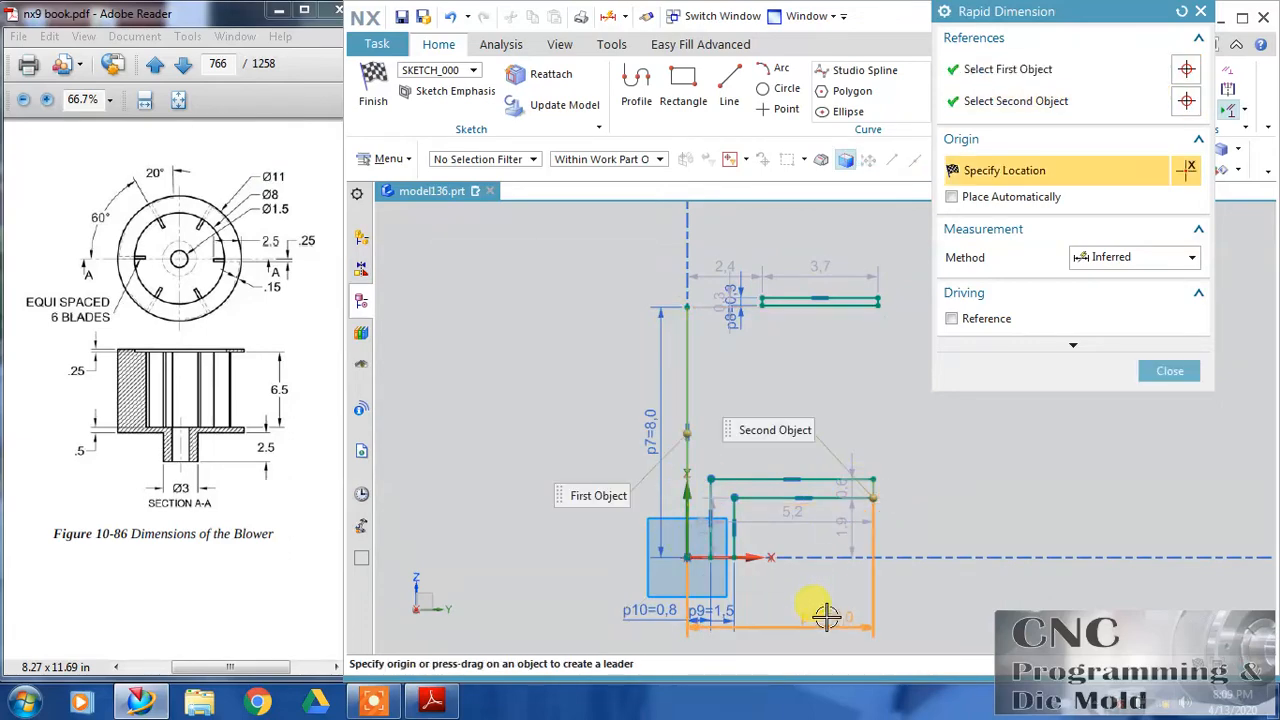
left_click(810, 595)
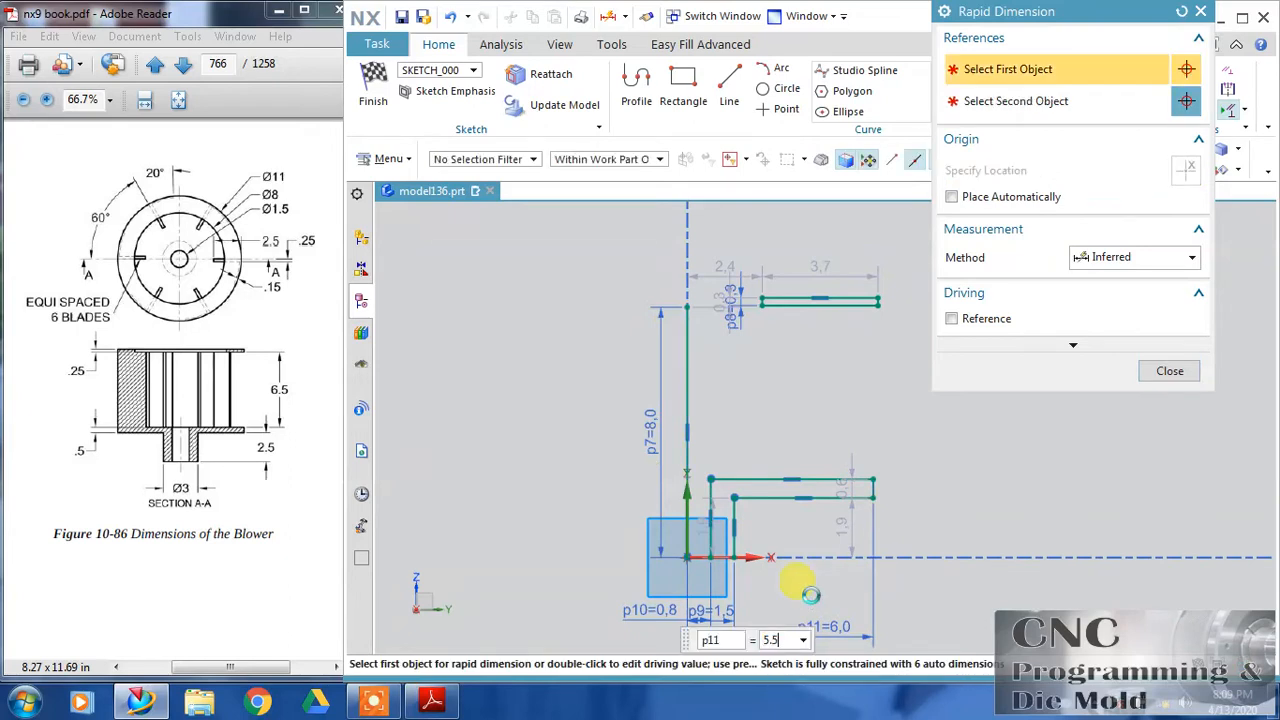
type("5.5")
key("Return")
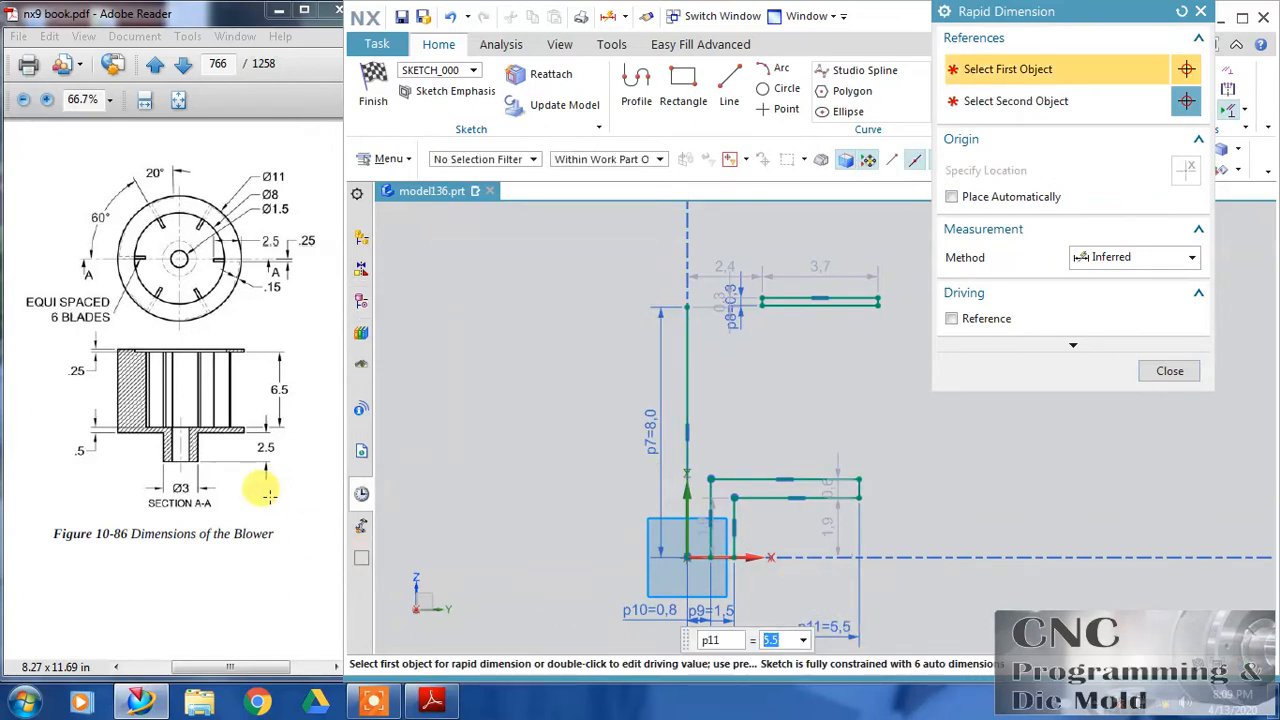
- Set the lower flange's thickness to .5 mm
double_click(828, 487)
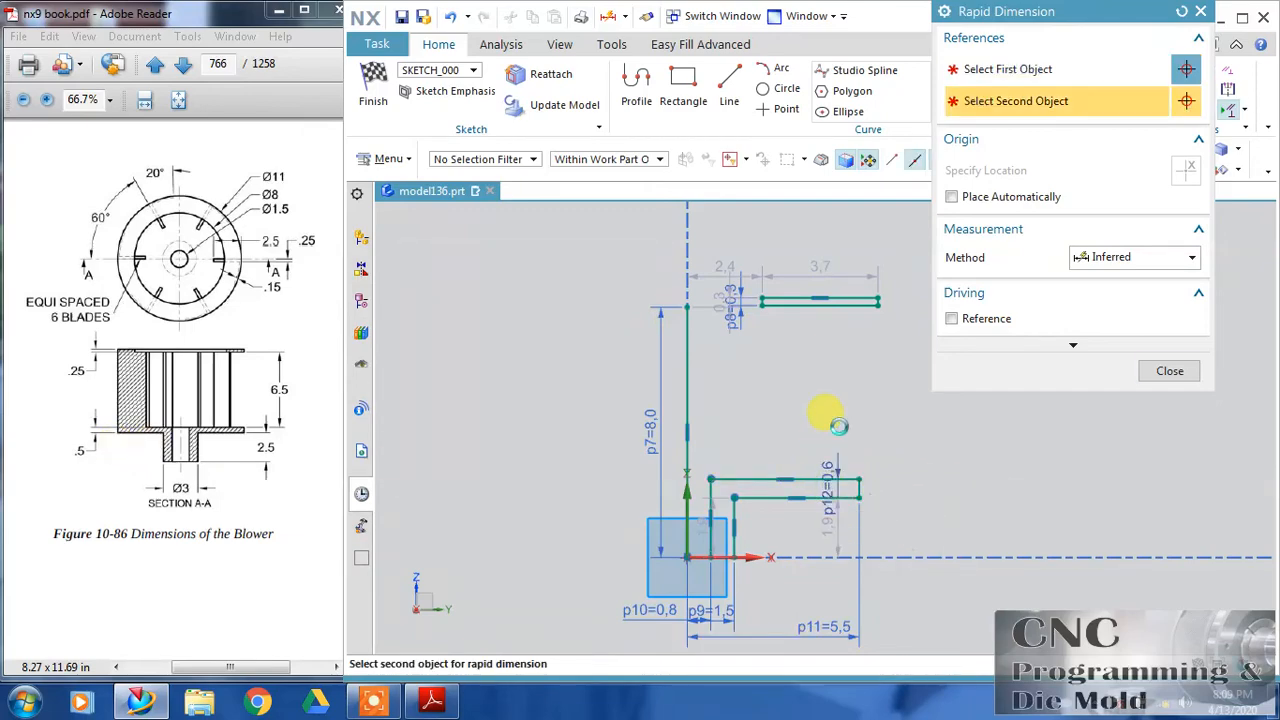
key("Return")
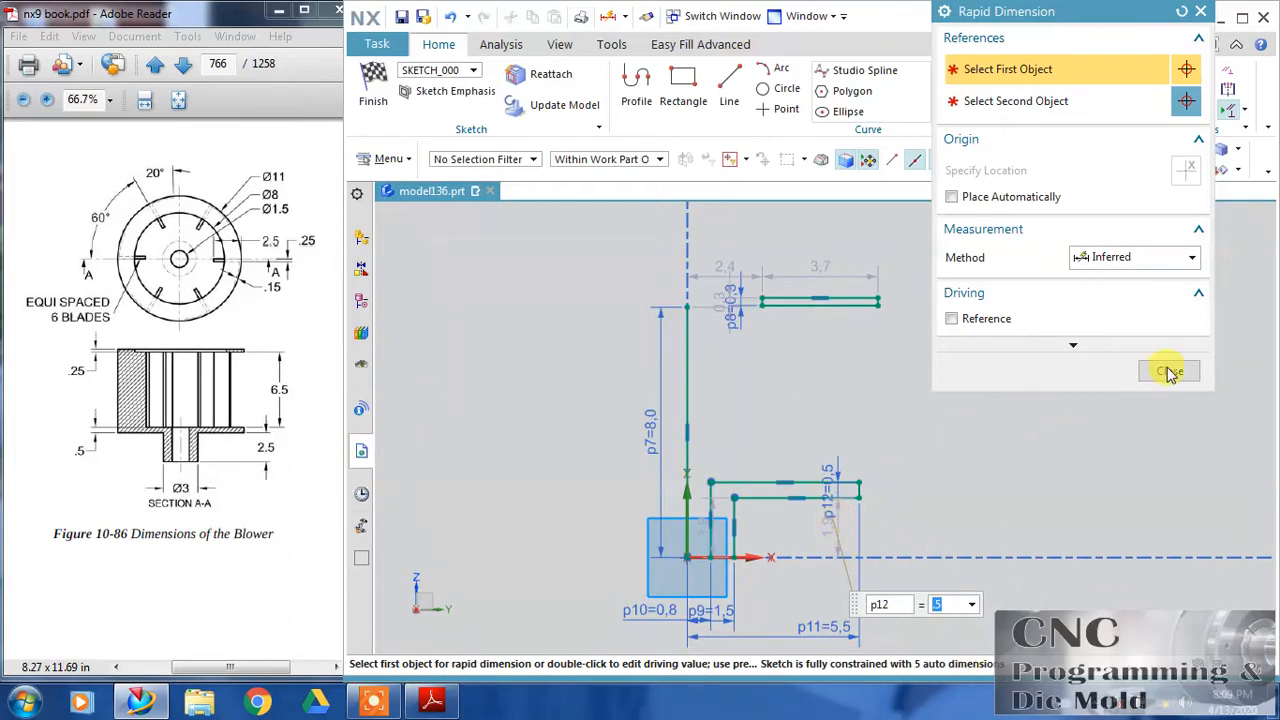
key("Escape")
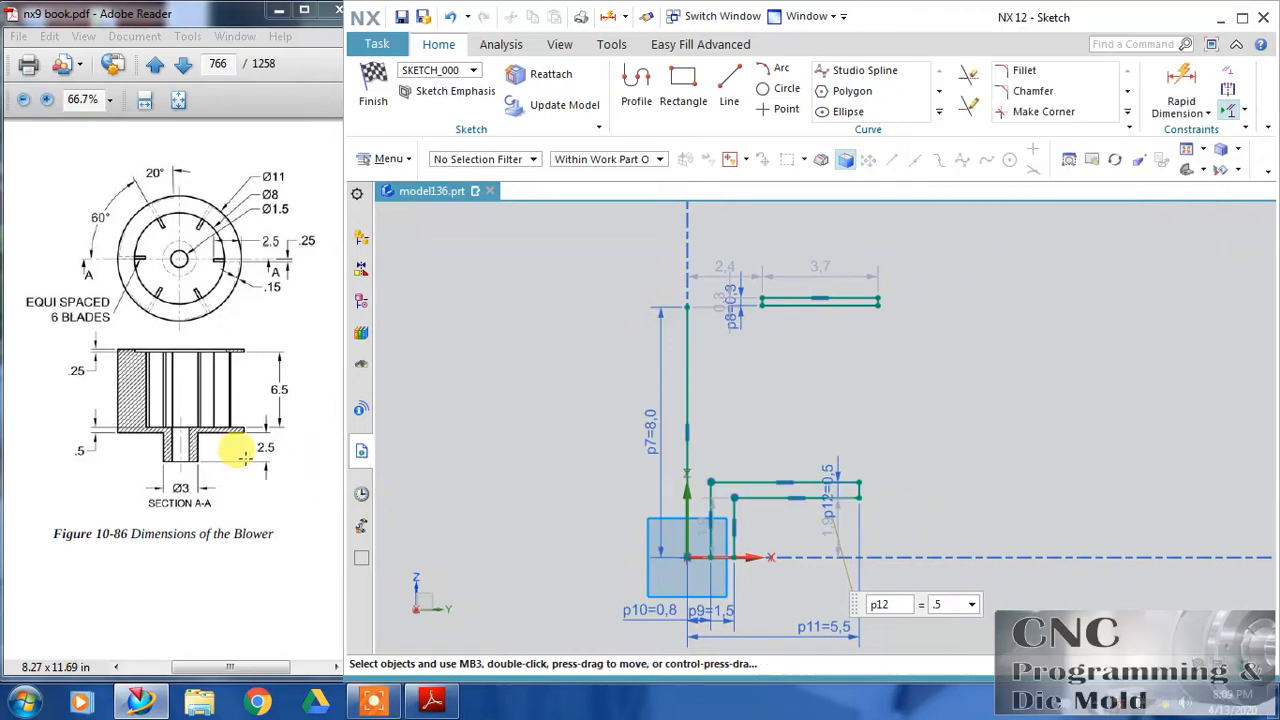
- Set the distance from the horizontal axis to the flange's underside to 2.5 mm
double_click(835, 530)
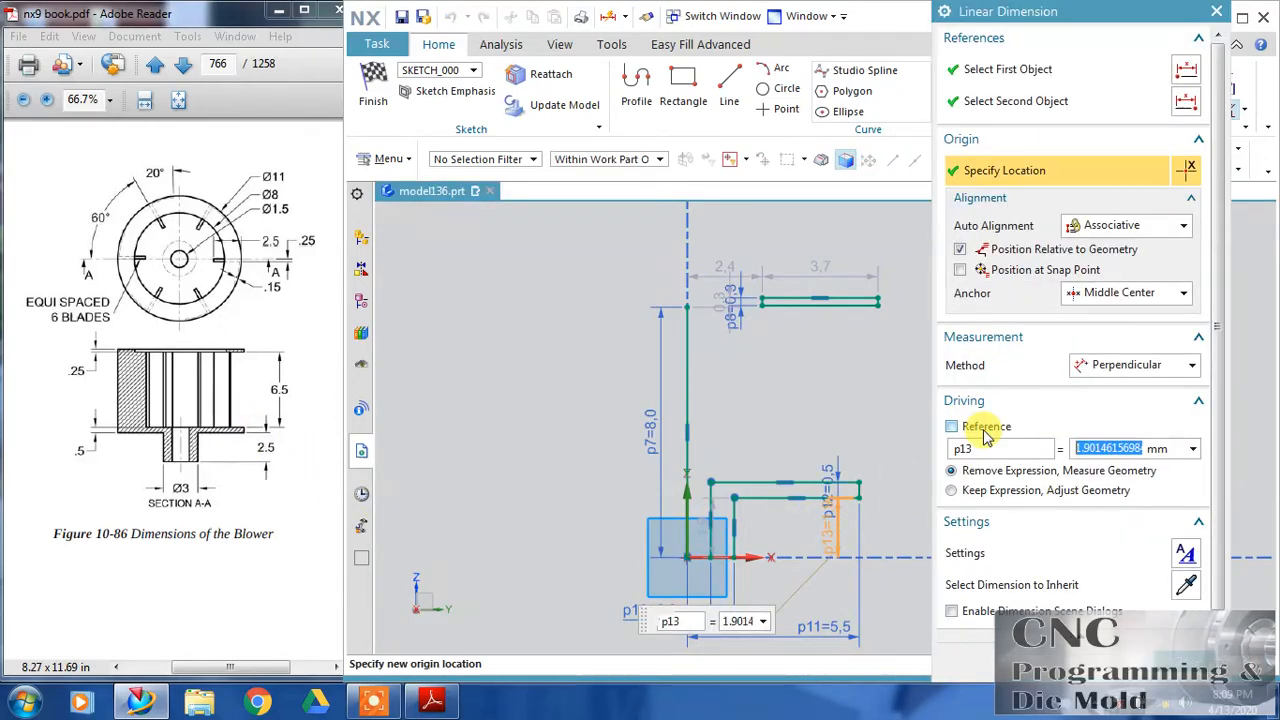
type("2.5")
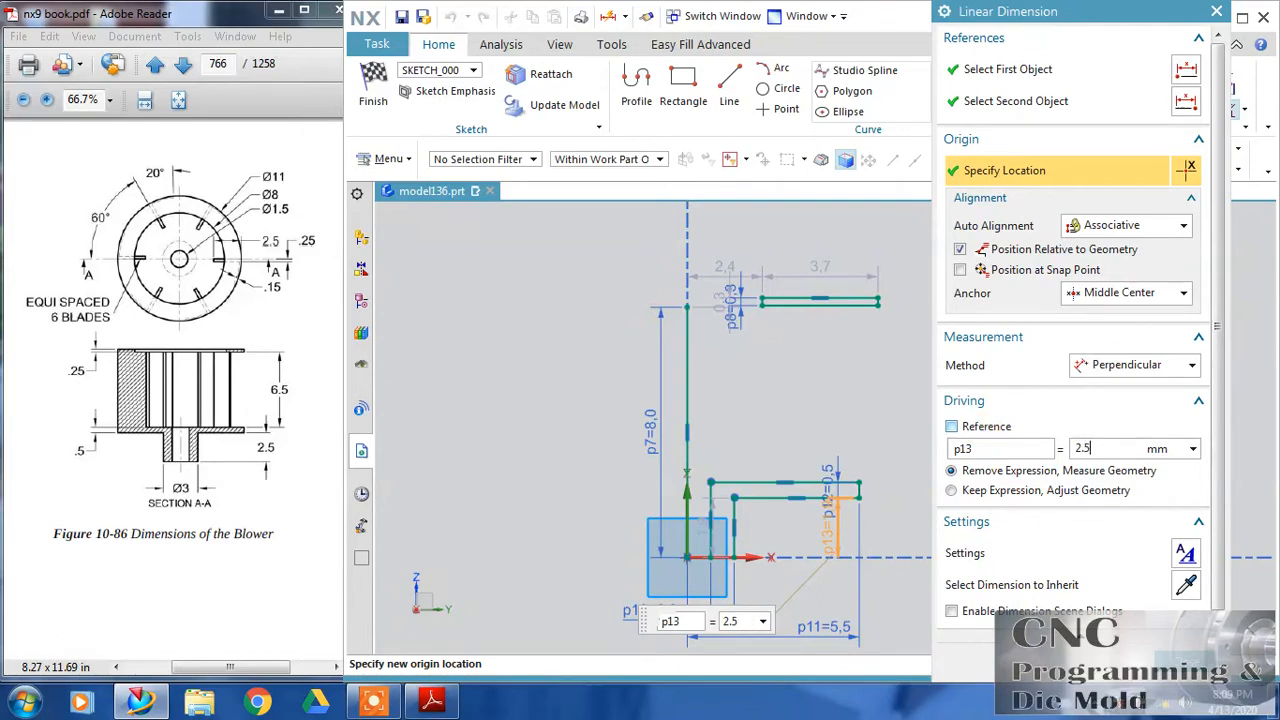
key("Return")
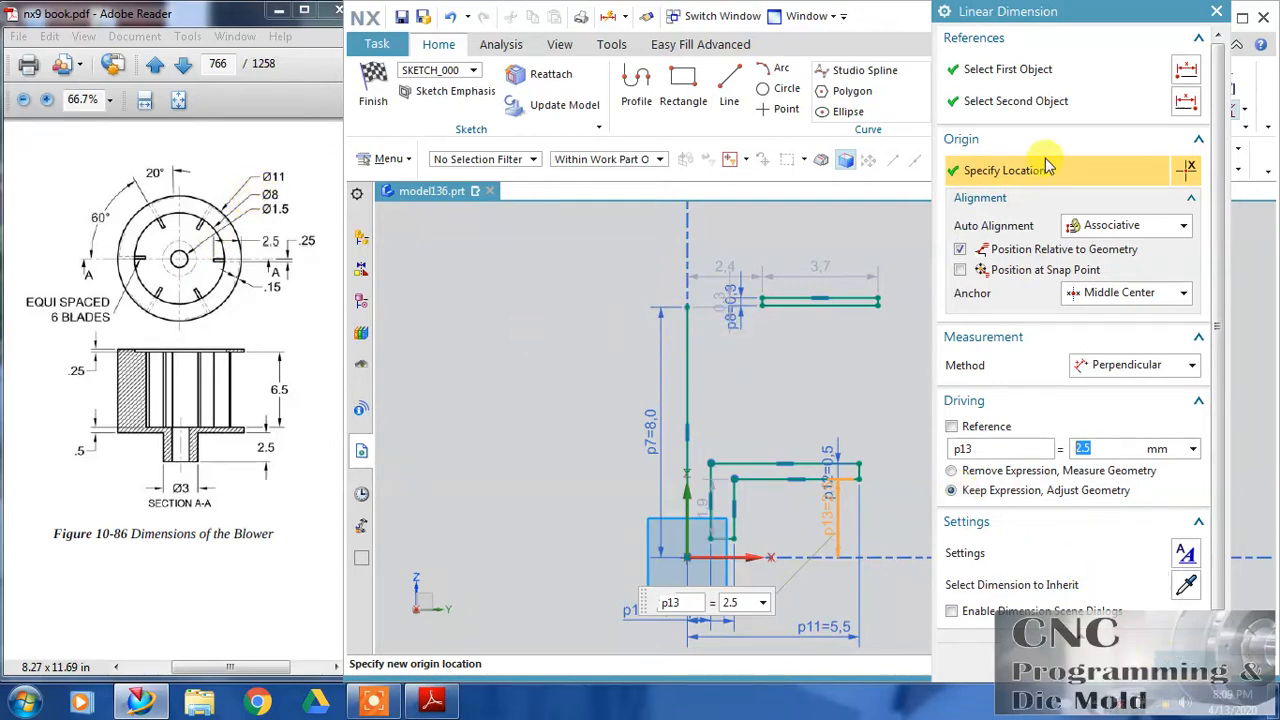
left_click(1157, 652)
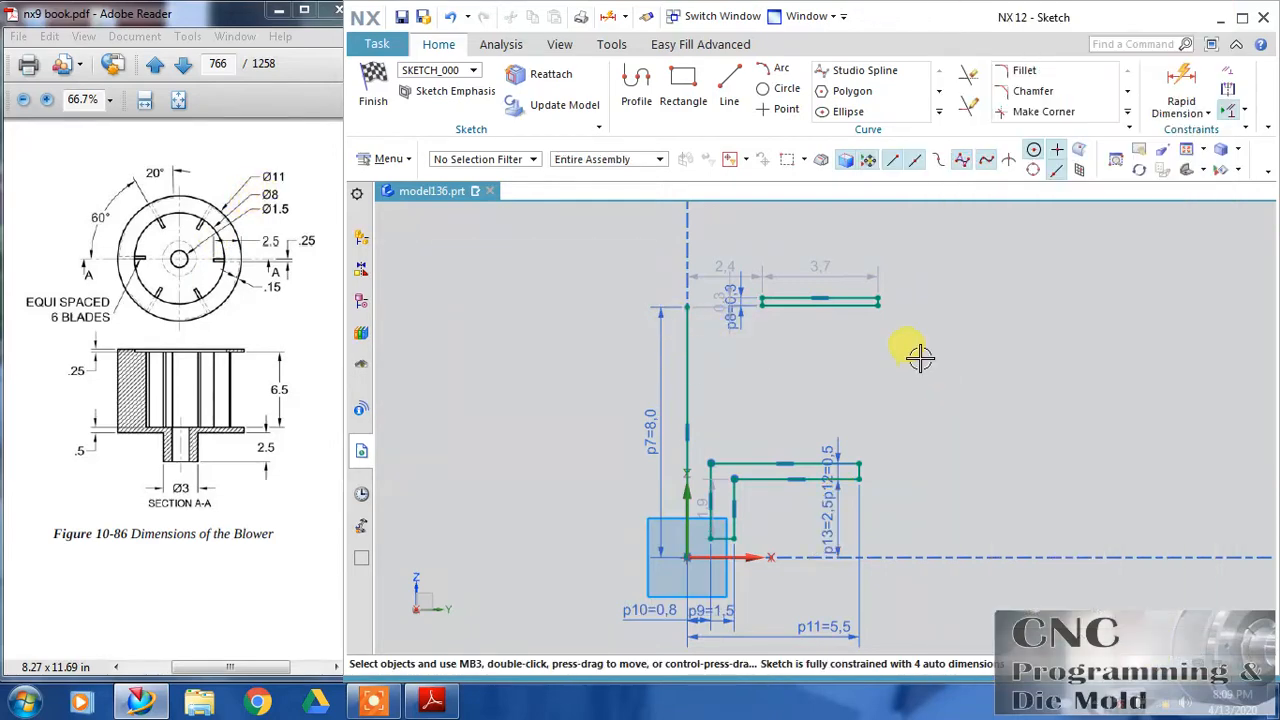
- Set the upper rectangle's distance from the vertical axis to 4 mm
double_click(716, 260)
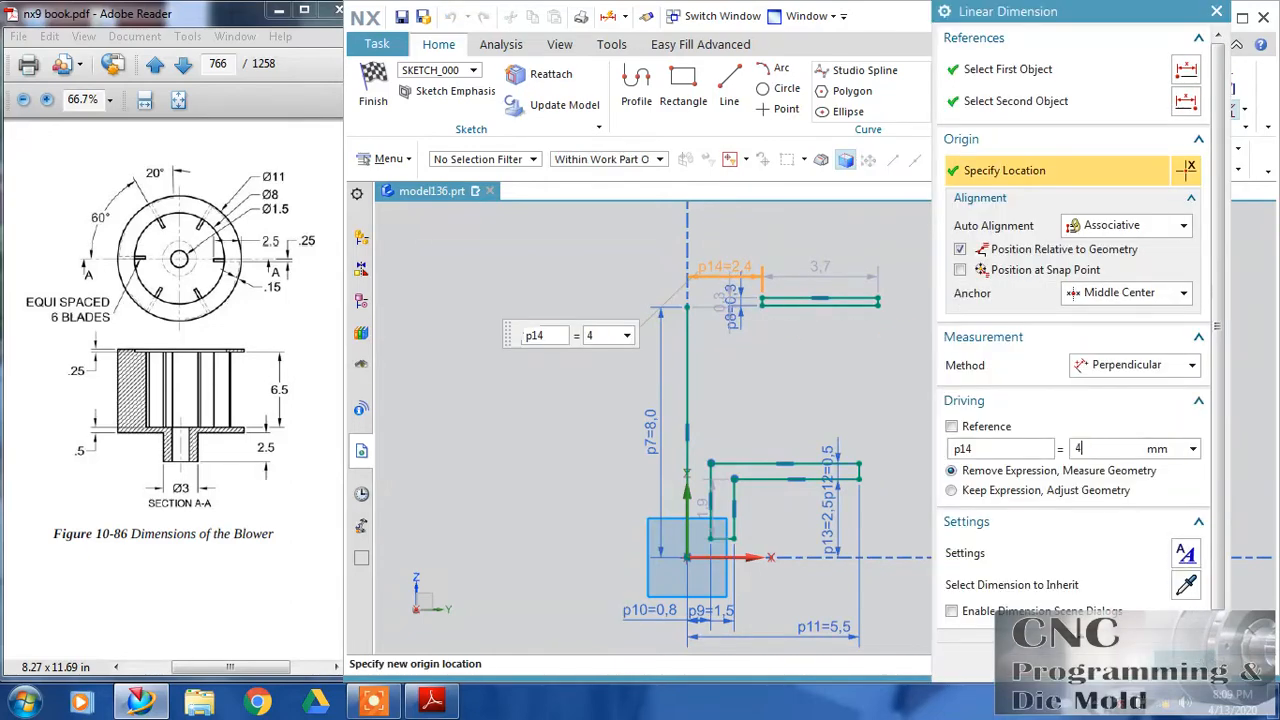
key("Return")
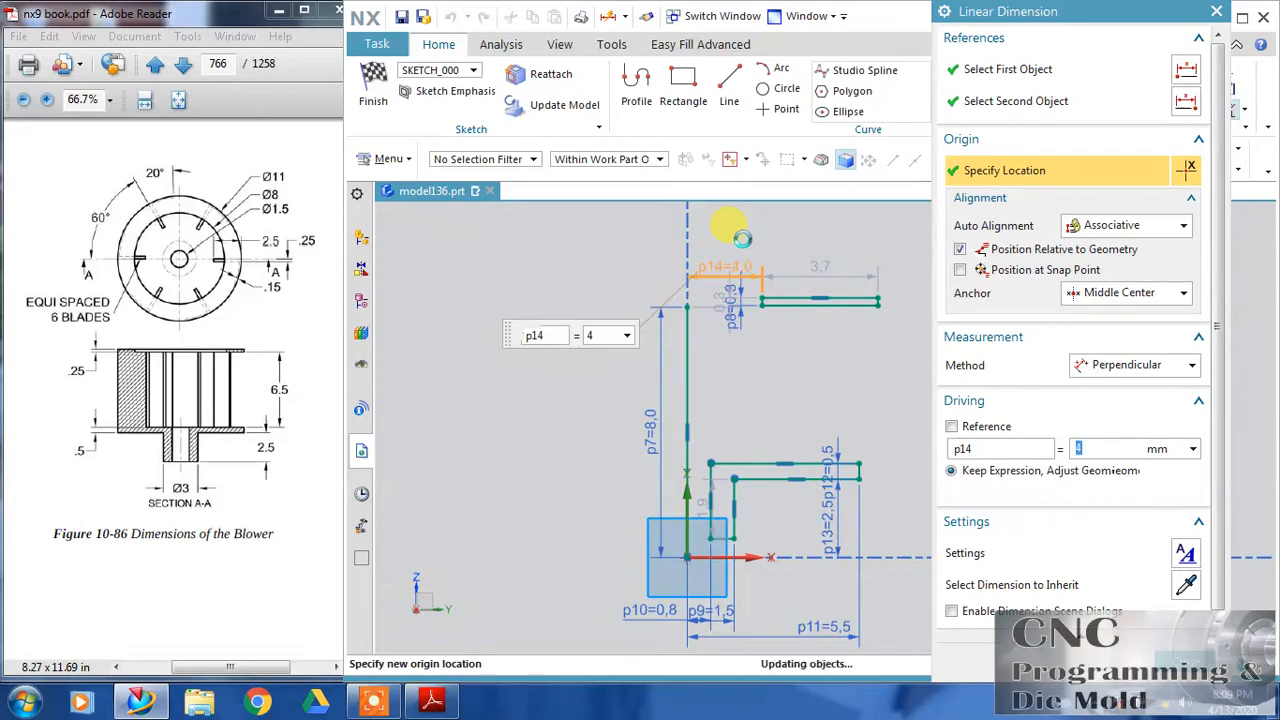
- Align the upper rectangle's outer end vertically with the lower flange's outer upper corner
middle_click(908, 400)
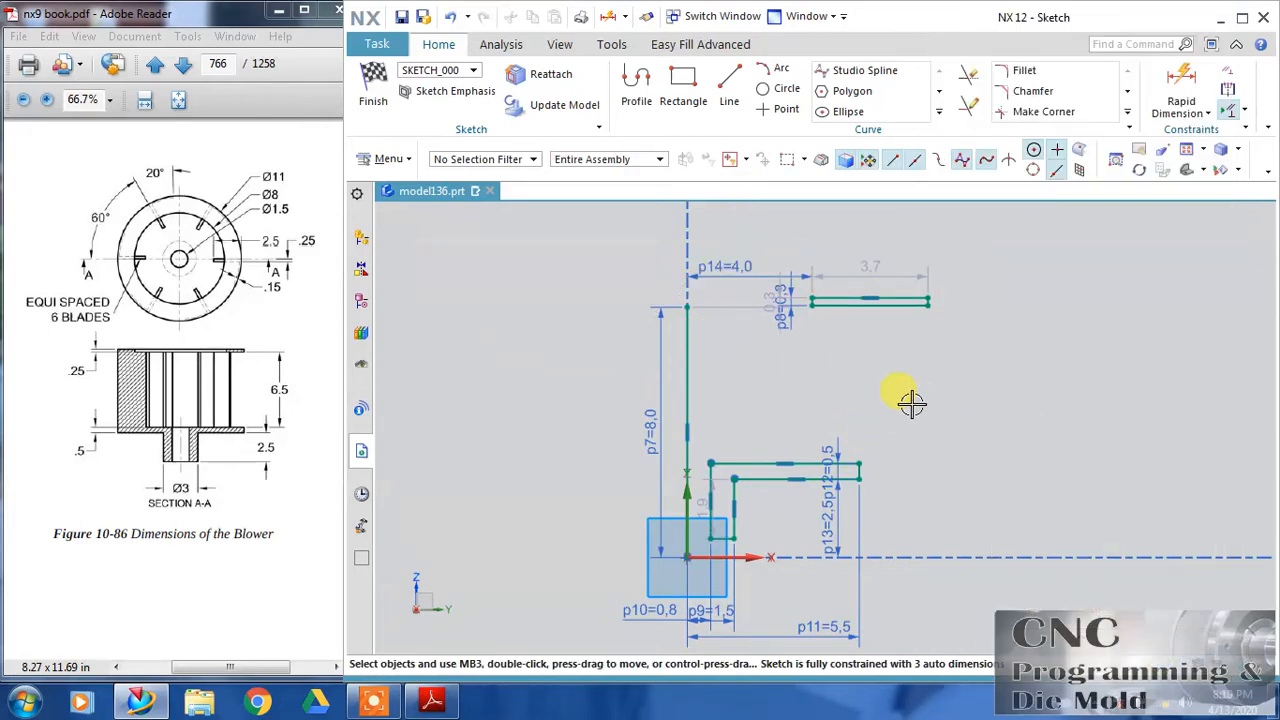
left_click(859, 463)
left_click(927, 305)
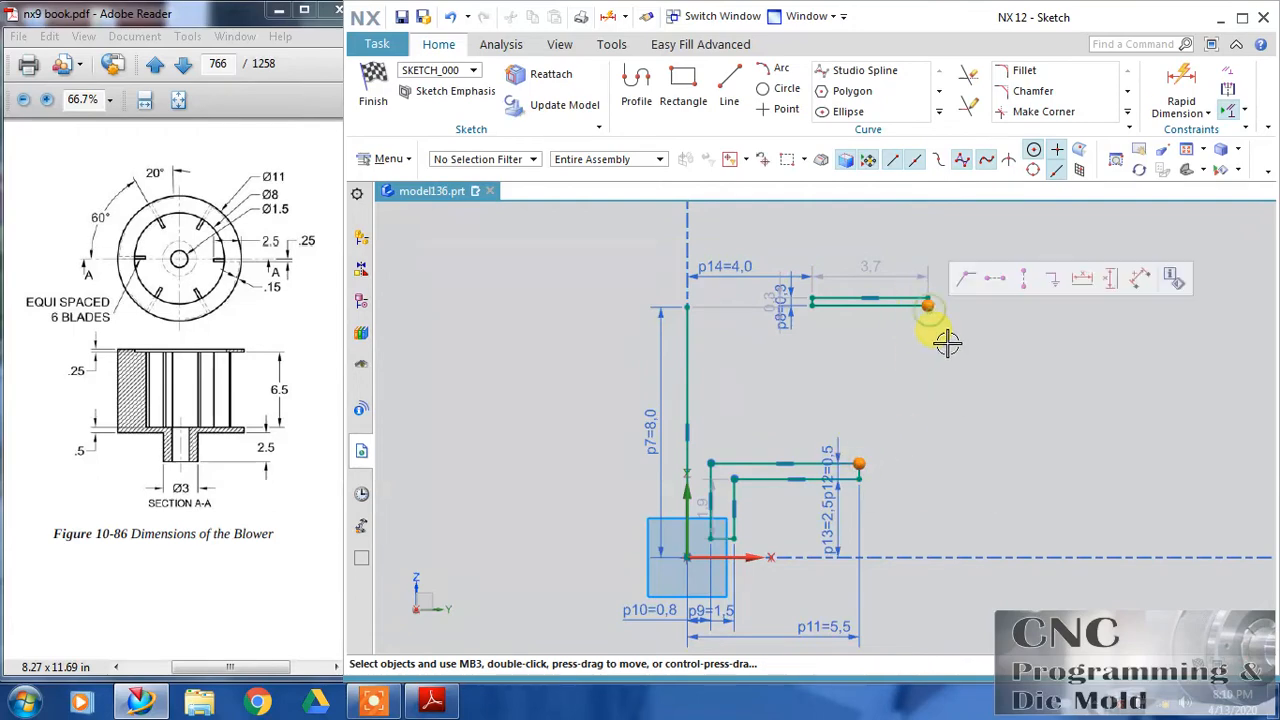
left_click(1023, 279)
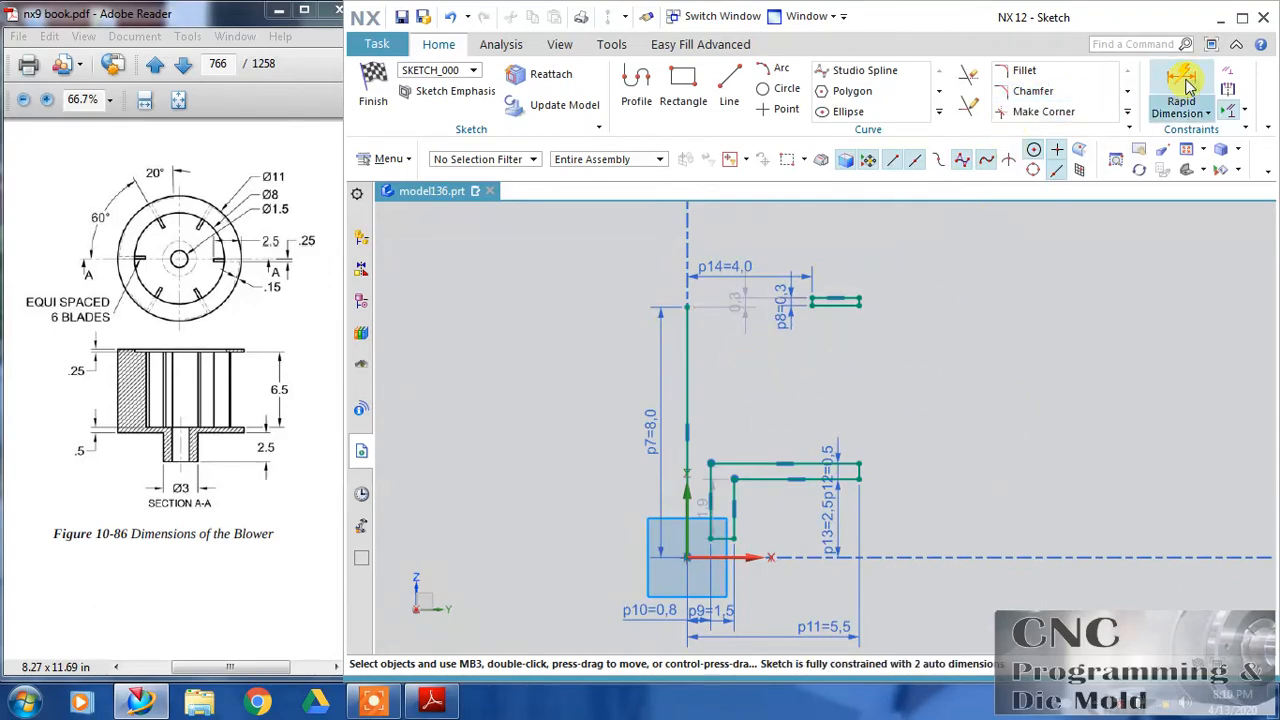
- Dimension the gap between the upper rectangle's underside and the lower flange's top edge, and set it to 6.5 mm
left_click(1178, 95)
left_click(838, 312)
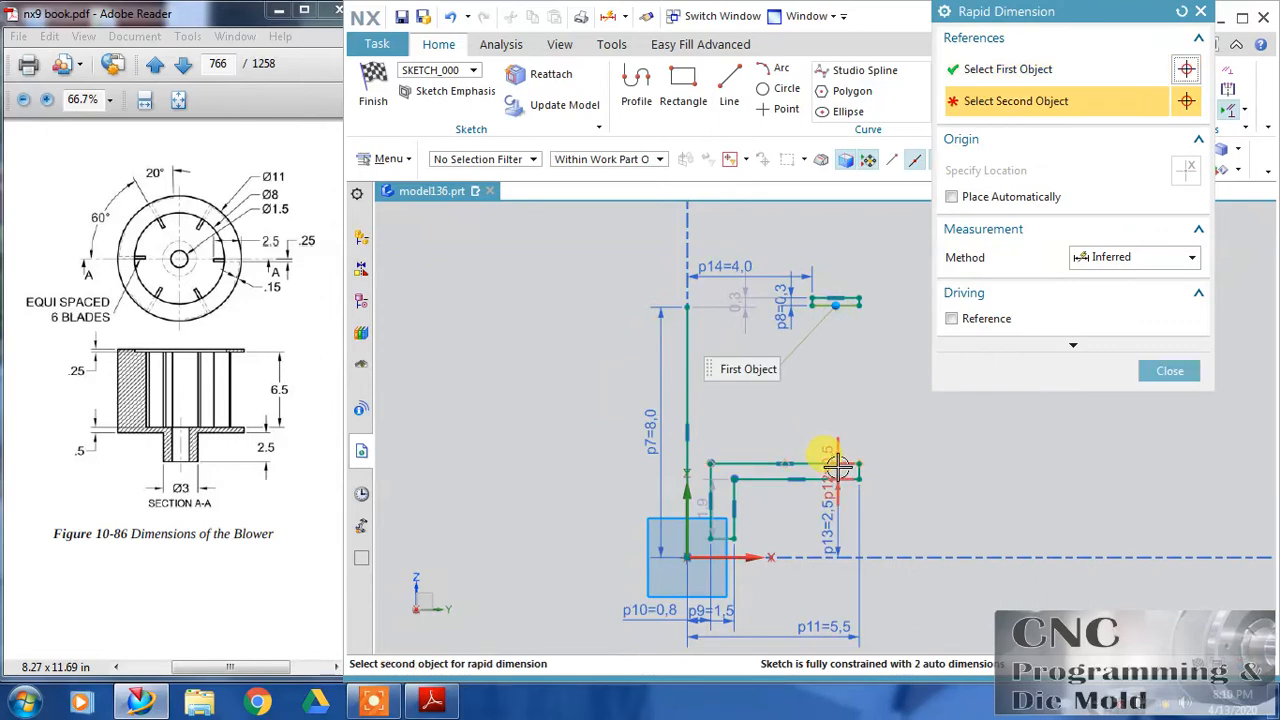
left_click(818, 465)
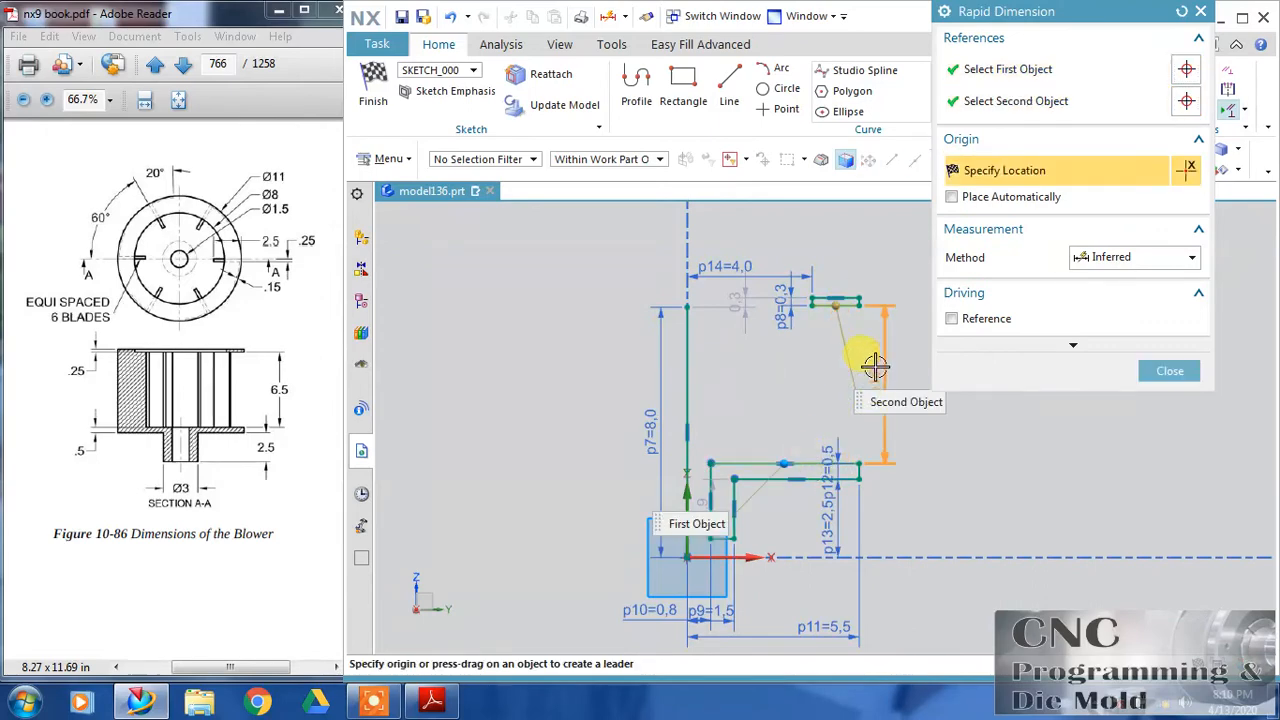
left_click(880, 366)
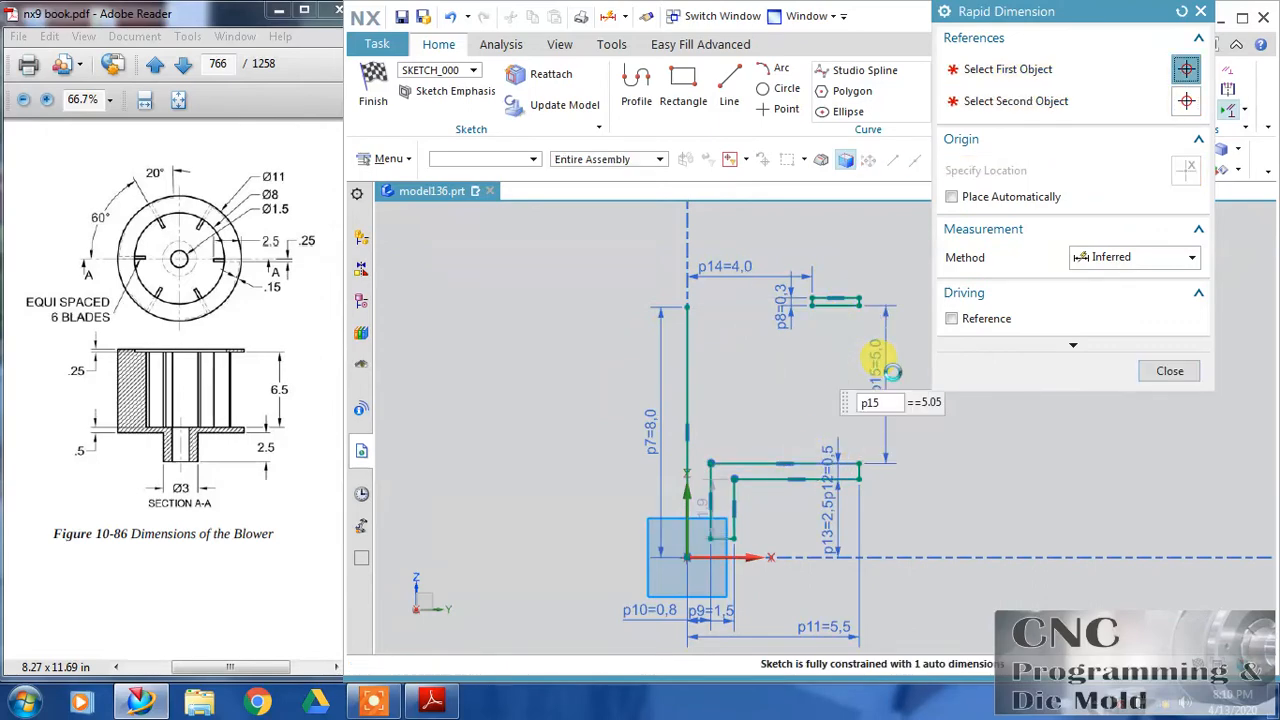
type("6.5")
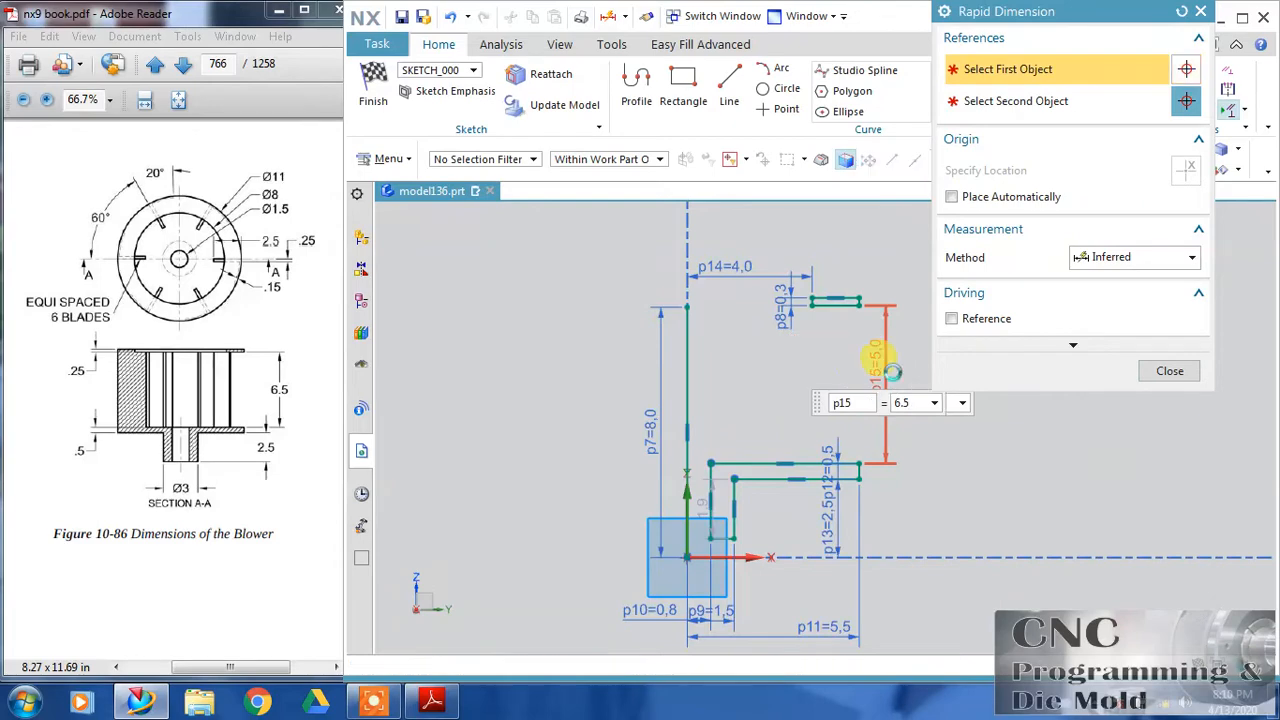
key("Return")
left_click(1152, 372)
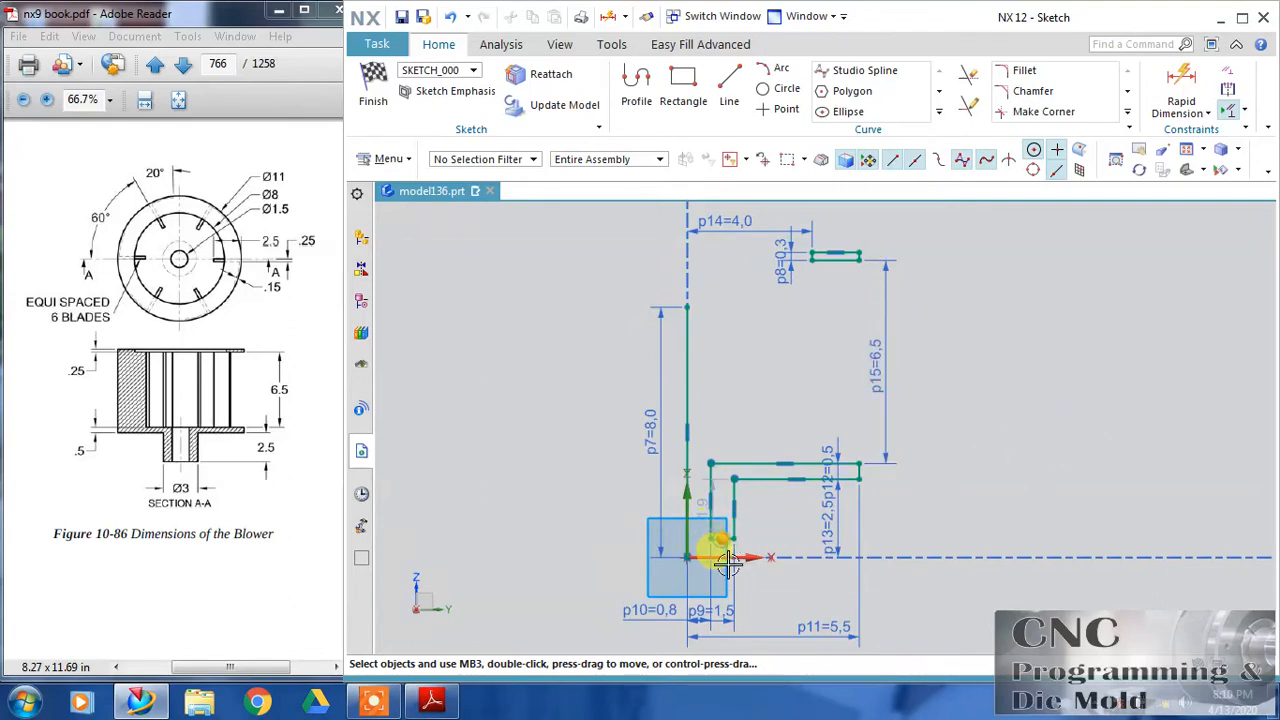
- Constrain the bottom edge of the hub profile onto the horizontal axis
left_click(742, 557)
left_click(743, 558)
left_click(774, 530)
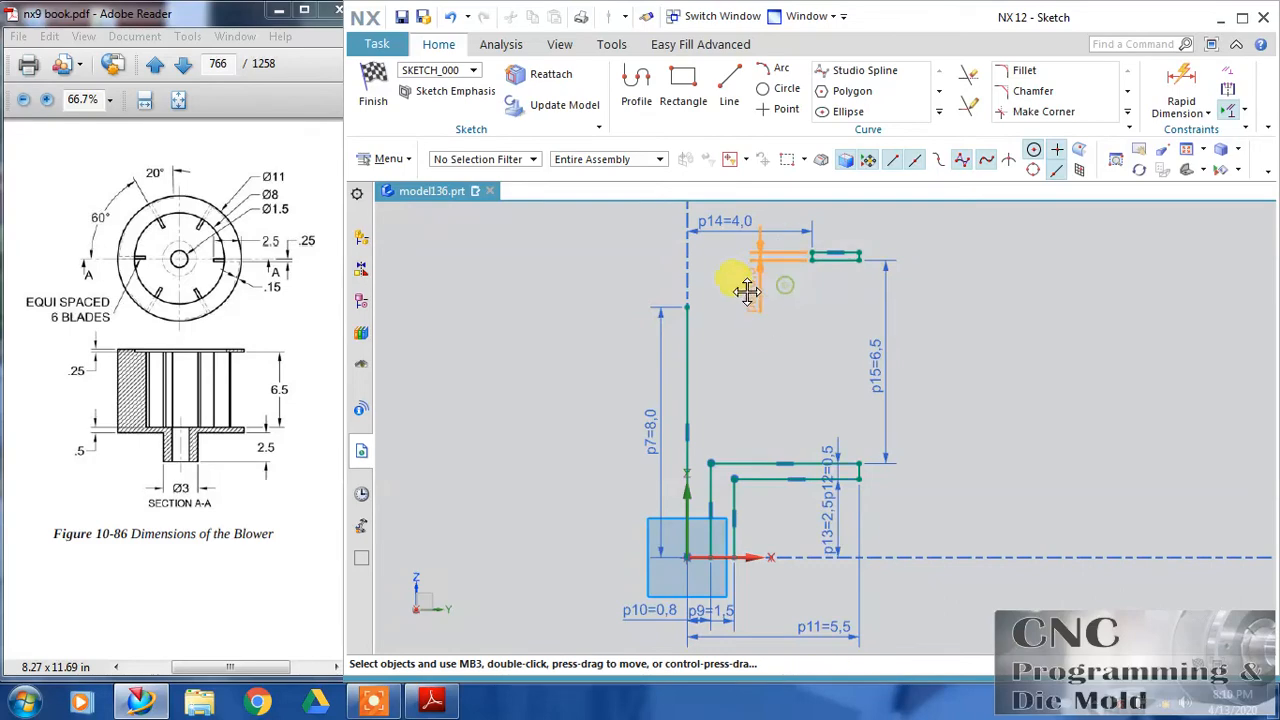
- Set the upper rectangle's thickness to .25 mm
double_click(757, 290)
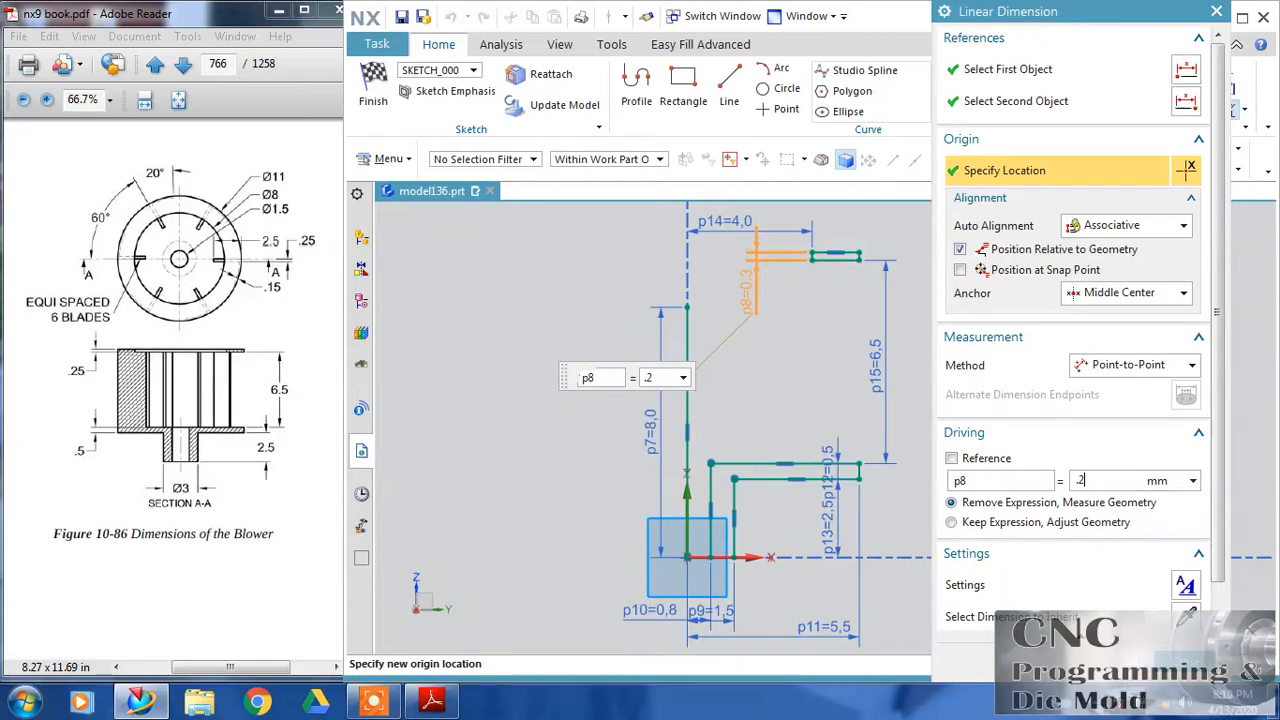
key("Return")
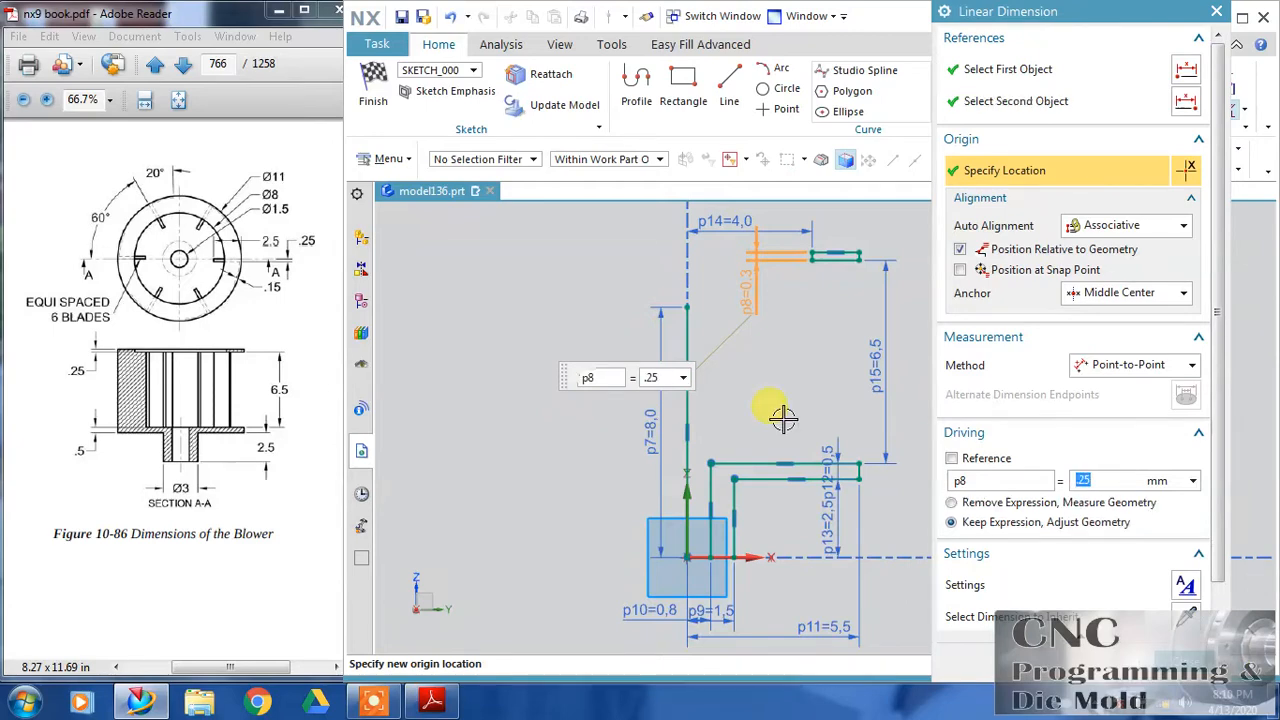
left_click(1183, 661)
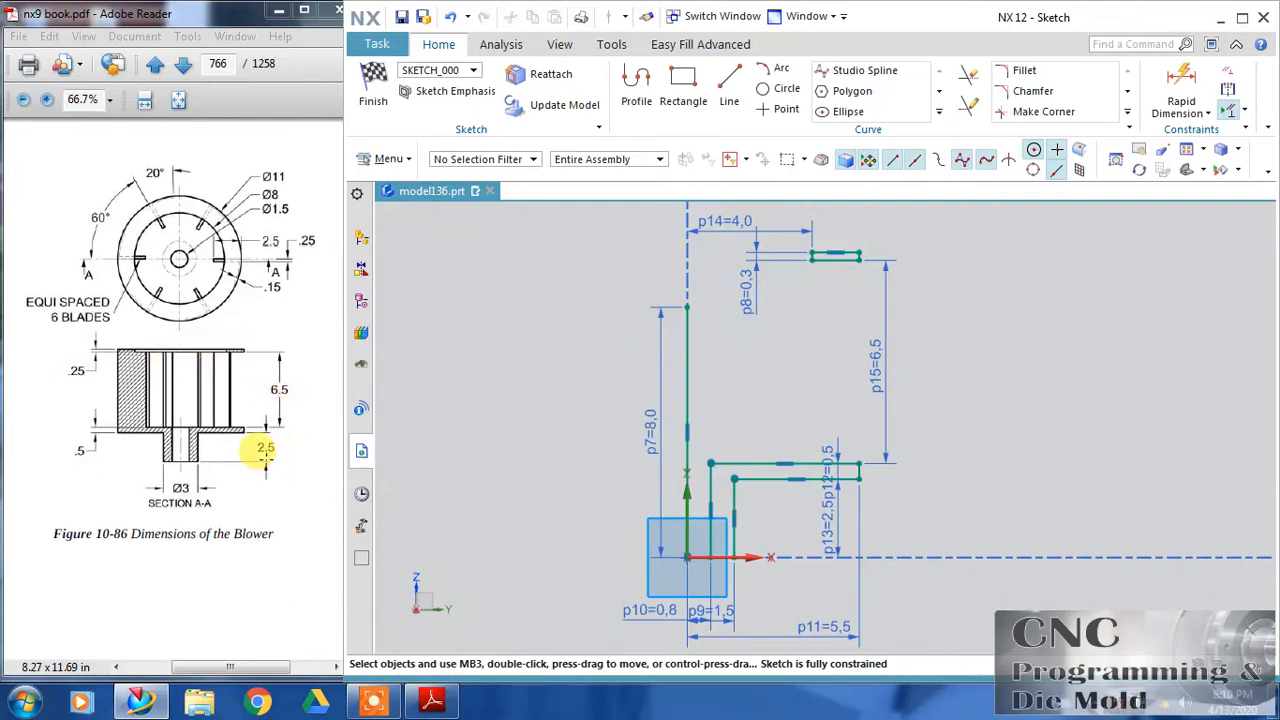
- Move the 2.5 mm flange height and 0.8 mm bore dimensions clear of the profile, and finish the sketch
left_click_drag(829, 528, 932, 534)
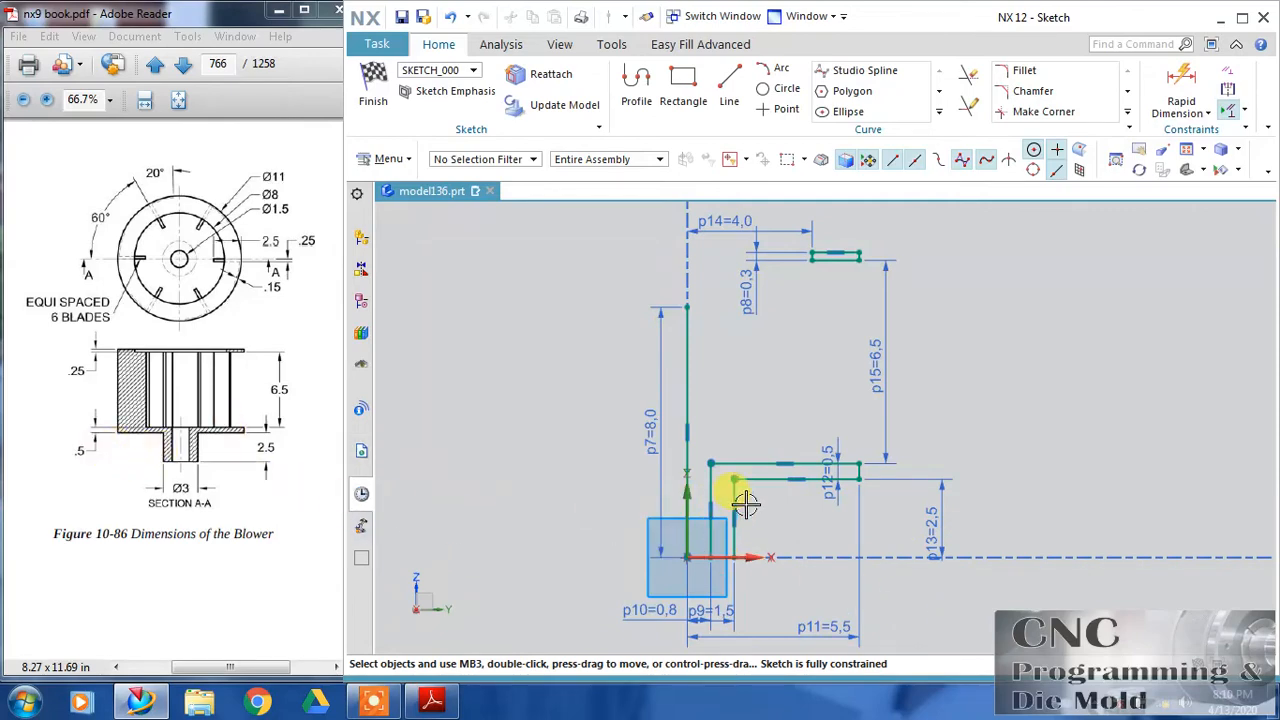
mouse_move(652, 608)
left_mouse_down()
mouse_move(606, 613)
mouse_move(600, 571)
left_mouse_up()
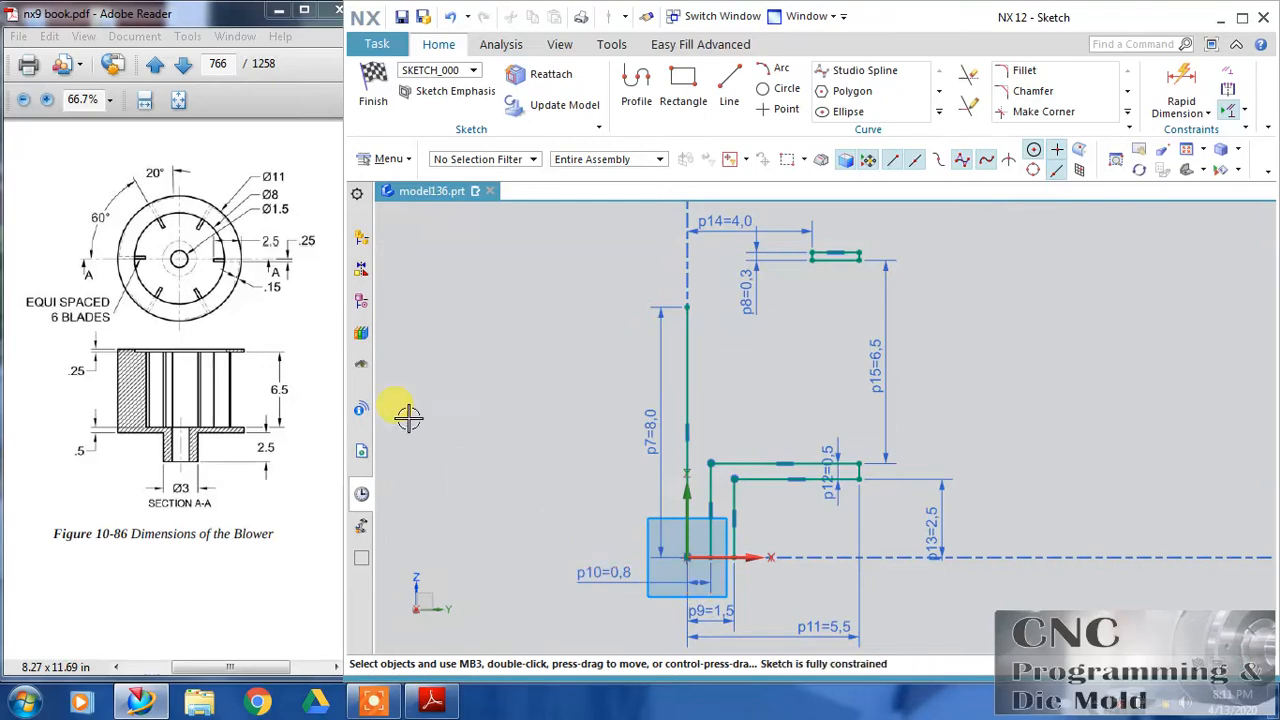
left_click(361, 301)
left_click(372, 88)
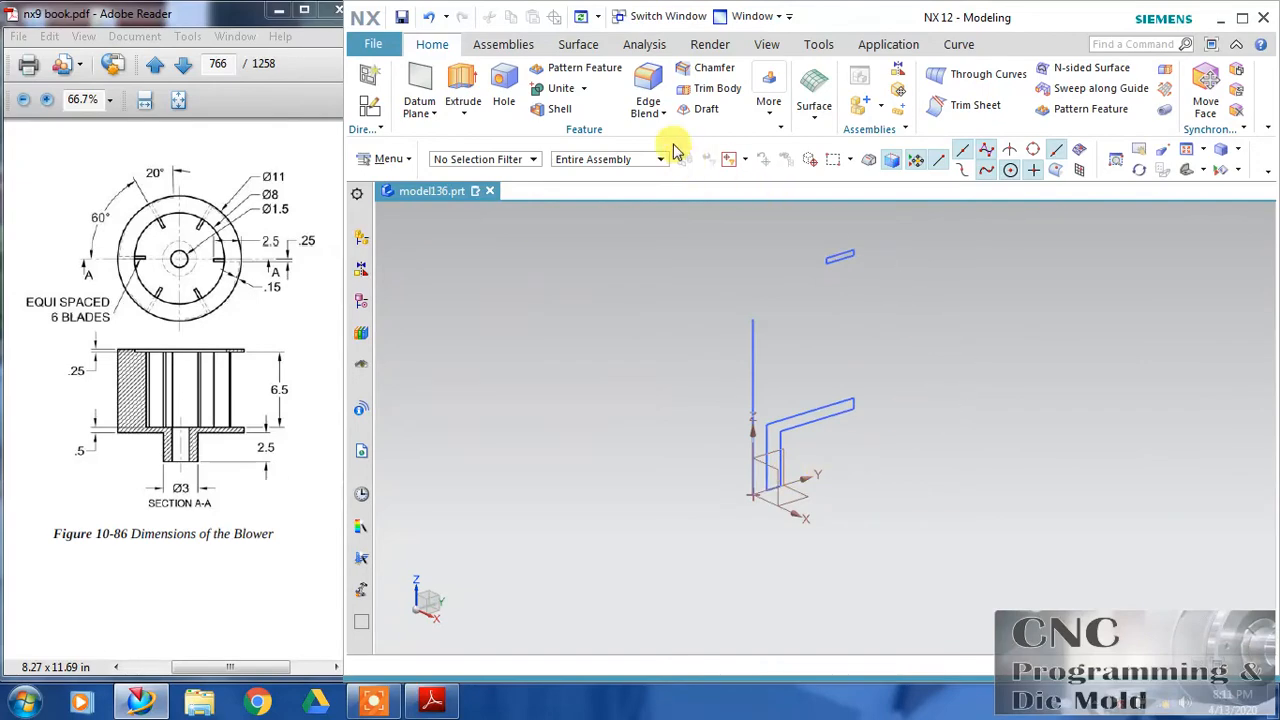
- Revolve both closed profiles 360° about the vertical sketch line as solid bodies
left_click(484, 160)
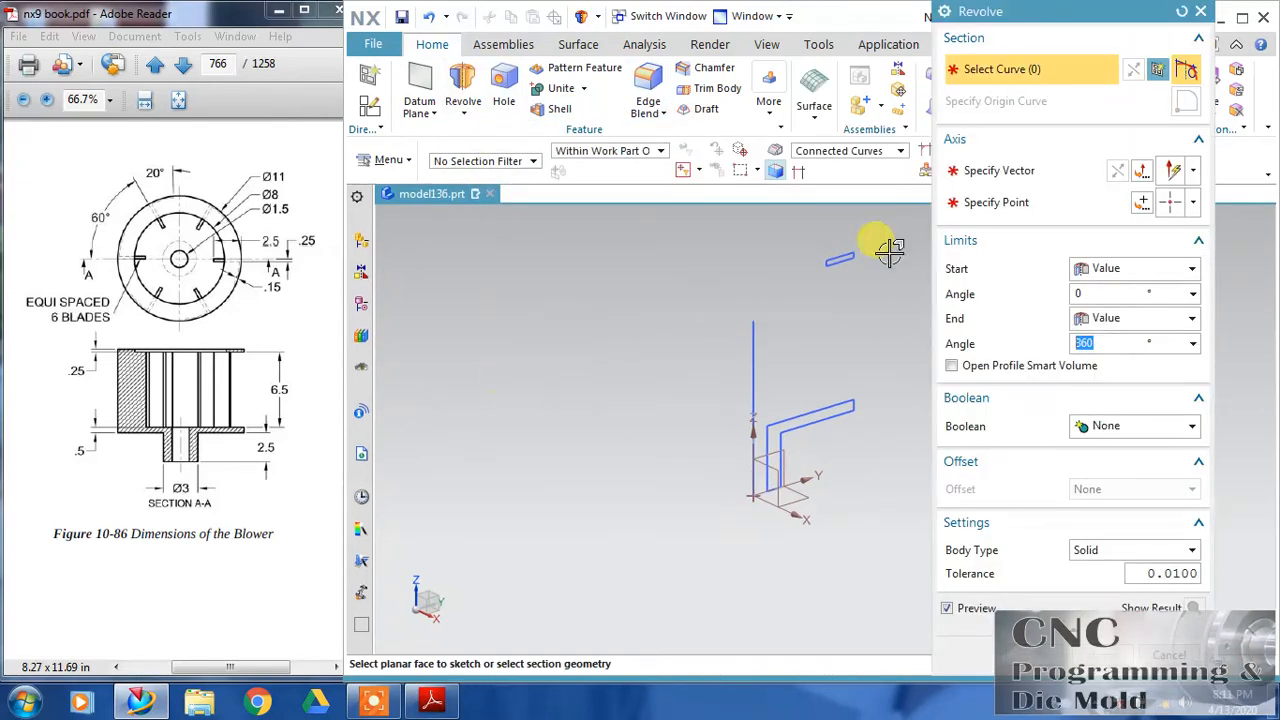
left_click(866, 395)
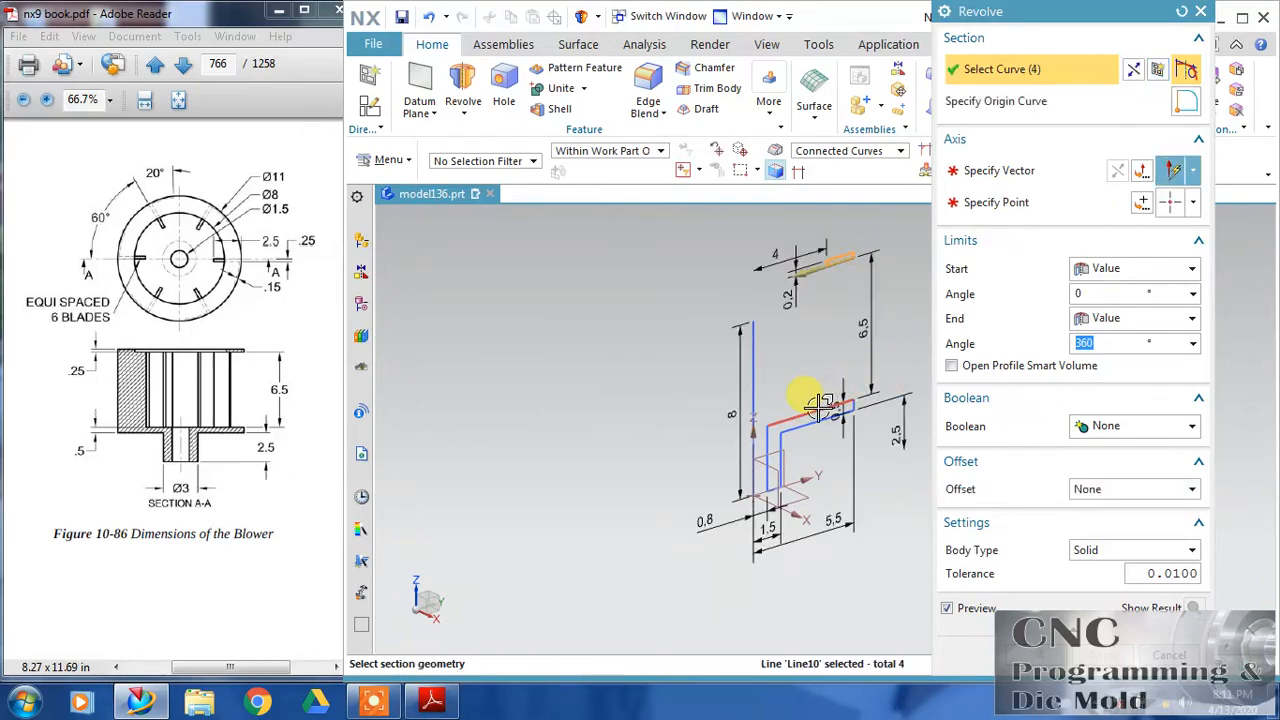
left_click(815, 405)
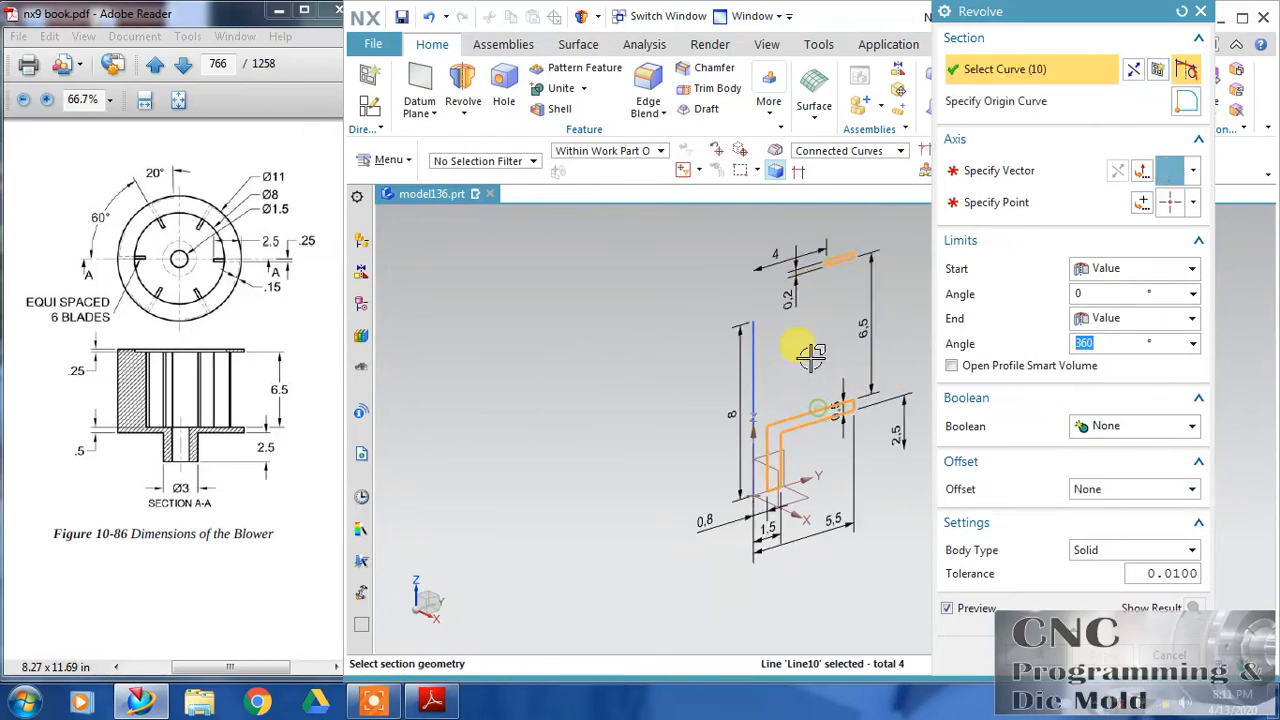
left_click(990, 186)
left_click(755, 337)
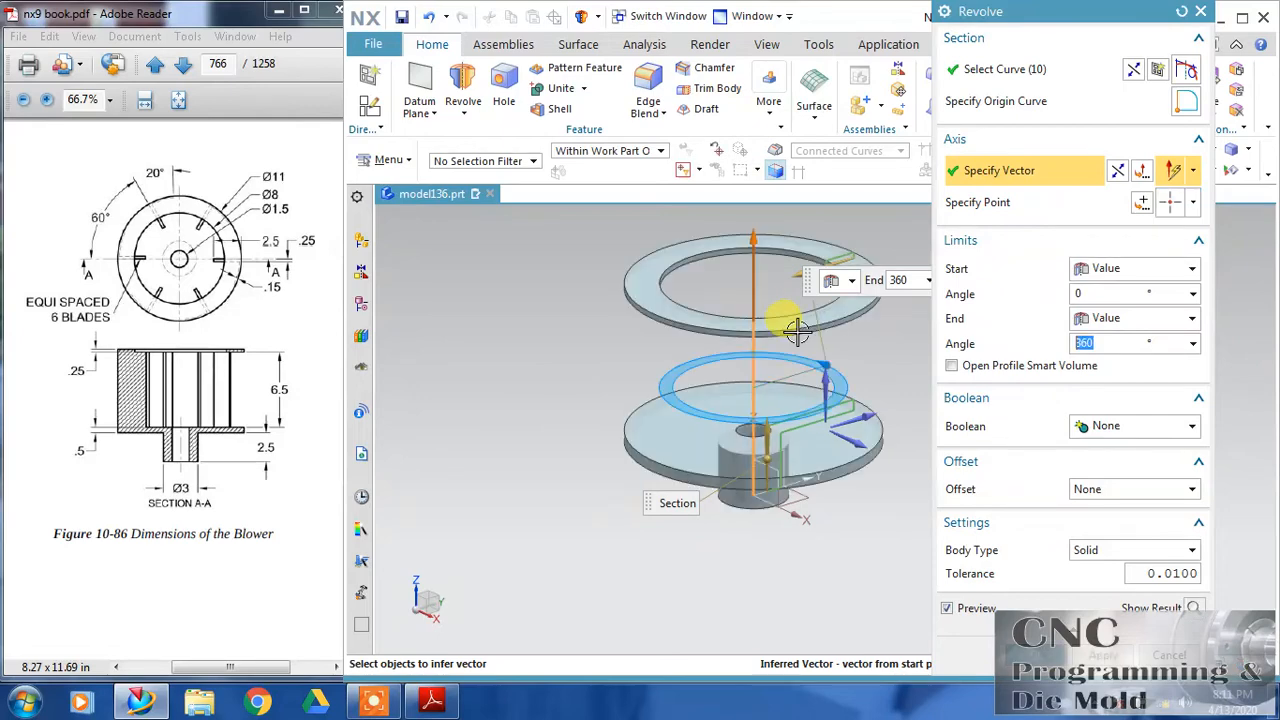
left_click(1046, 655)
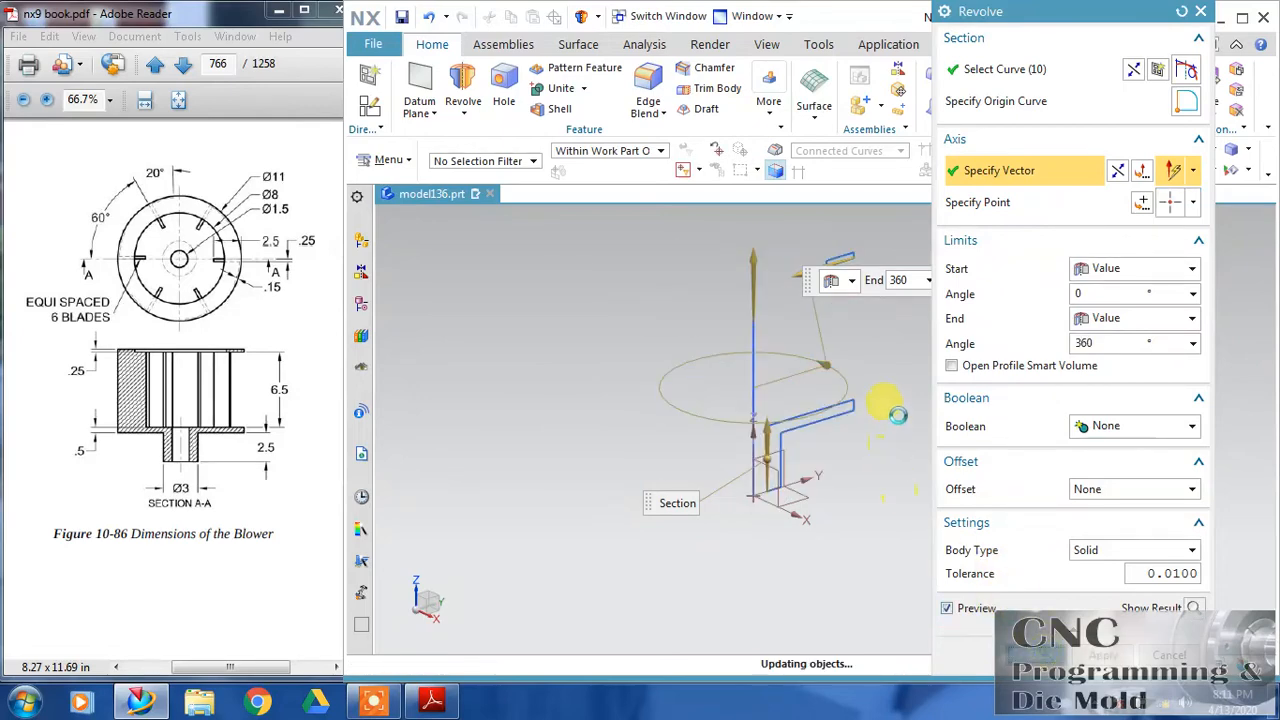
- Create a sketch on the top face of the lower disc with the Y-axis as horizontal reference and the work part origin
middle_click_drag(914, 371, 930, 433)
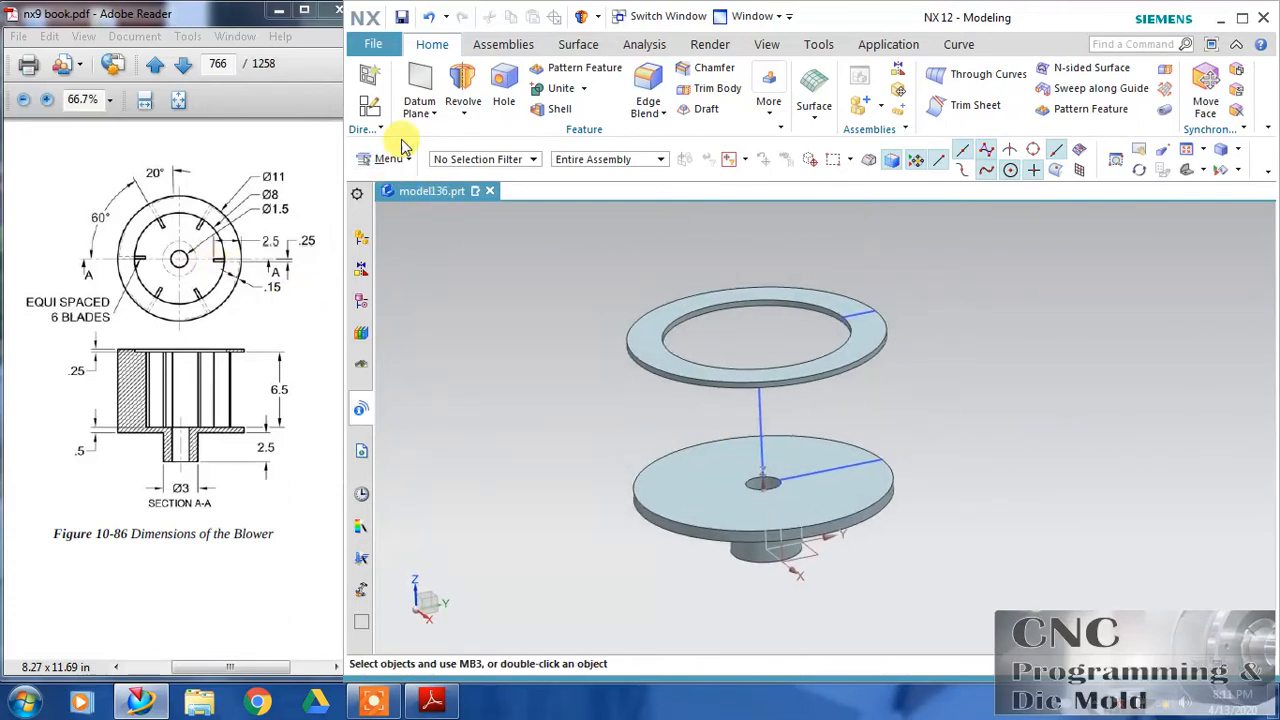
left_click(369, 104)
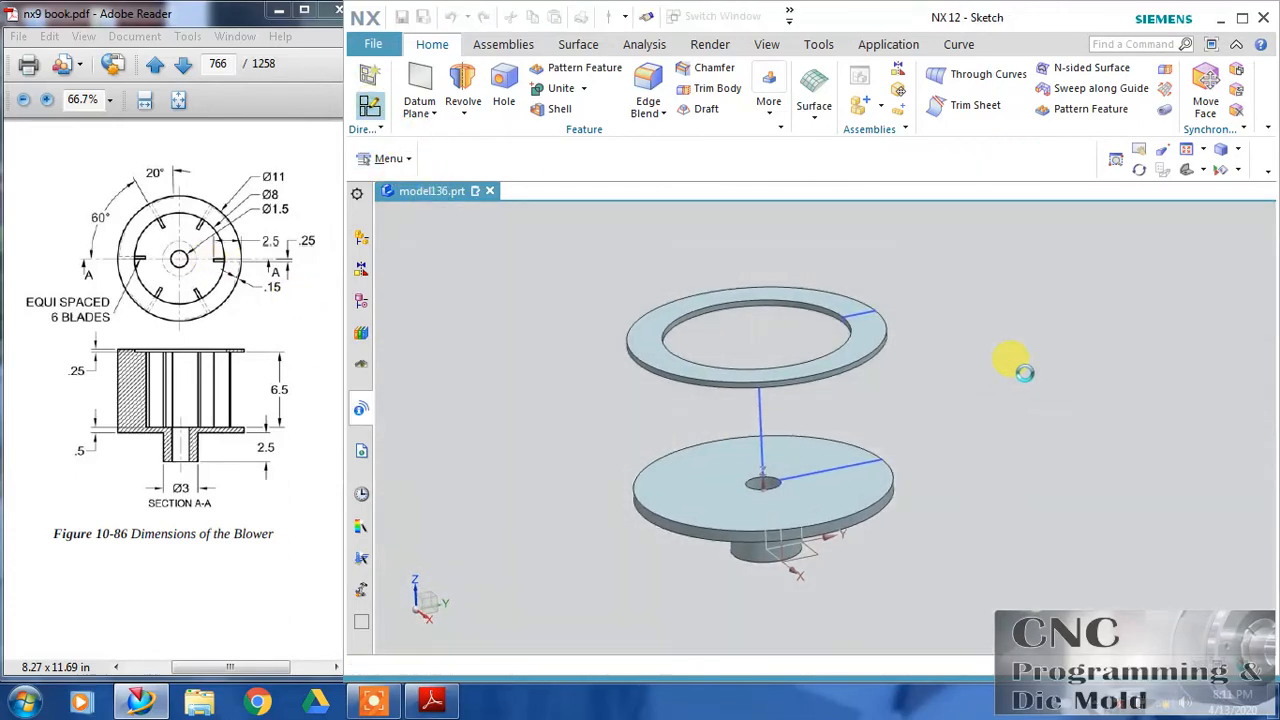
left_click(856, 484)
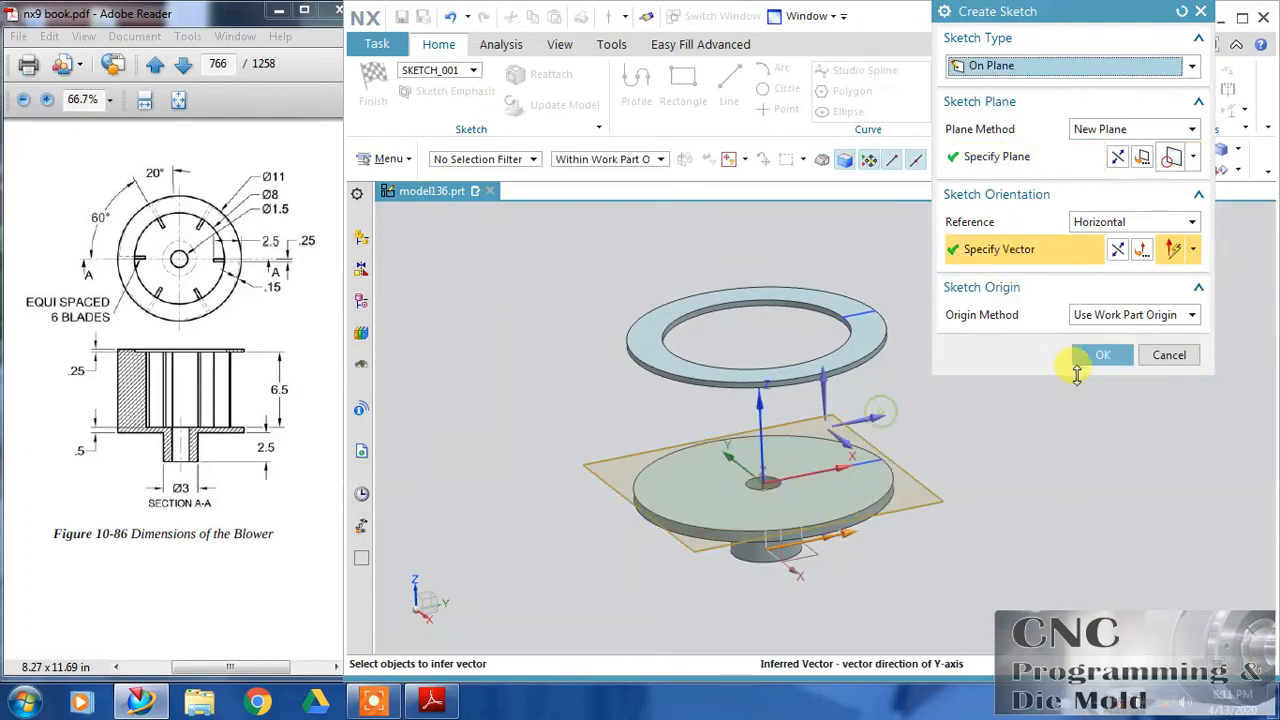
left_click(1092, 355)
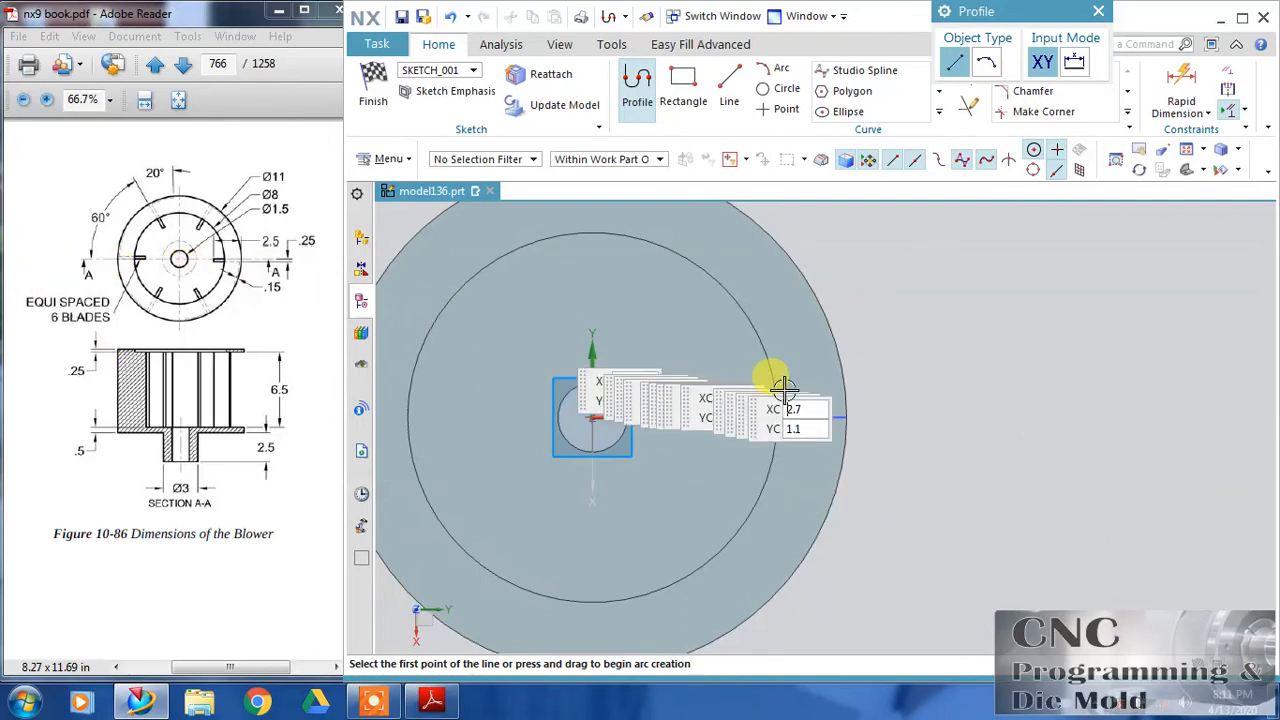
- Draw a horizontal line about 2 mm long from the lower disc's outer edge inward towards the centre
left_click(847, 417)
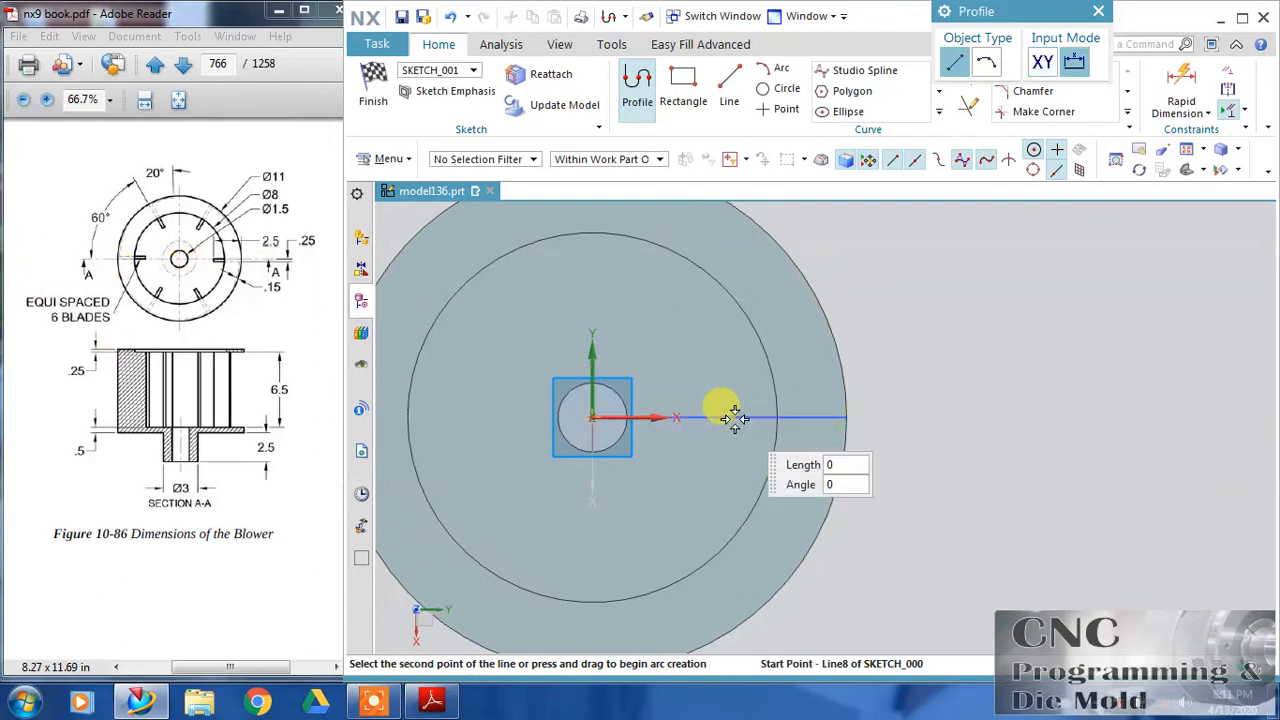
left_click(752, 417)
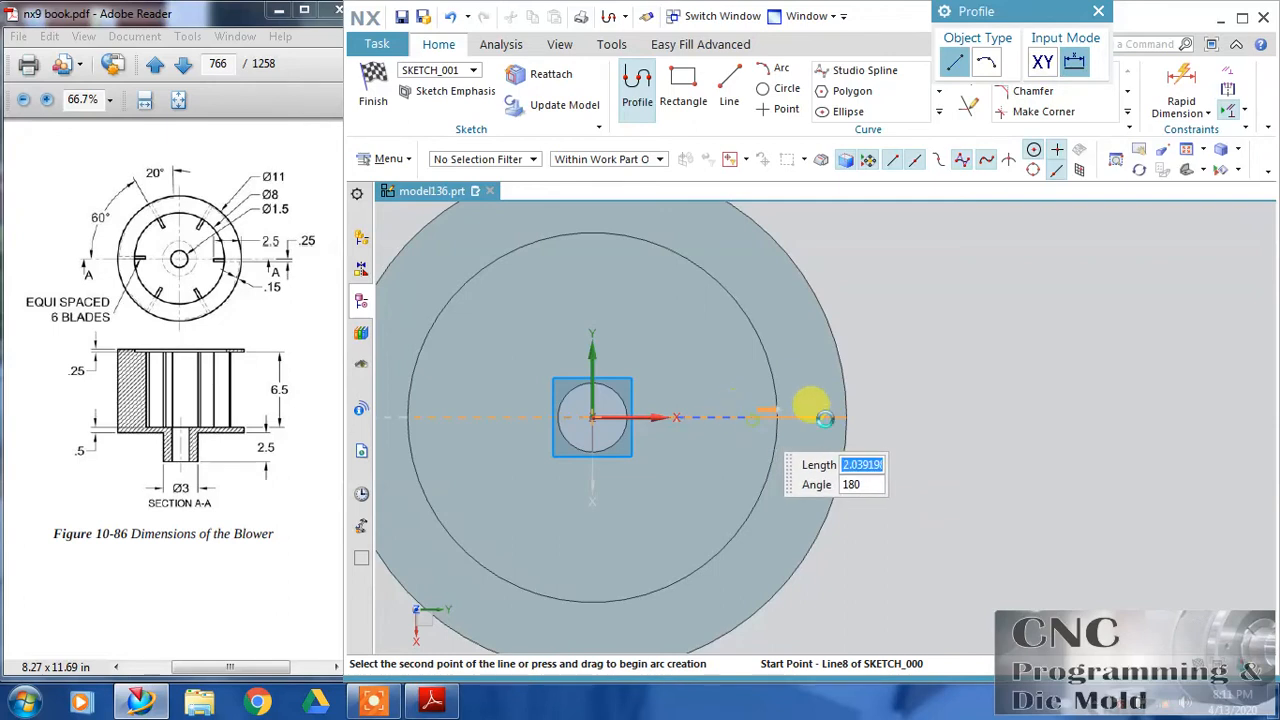
type("4.5")
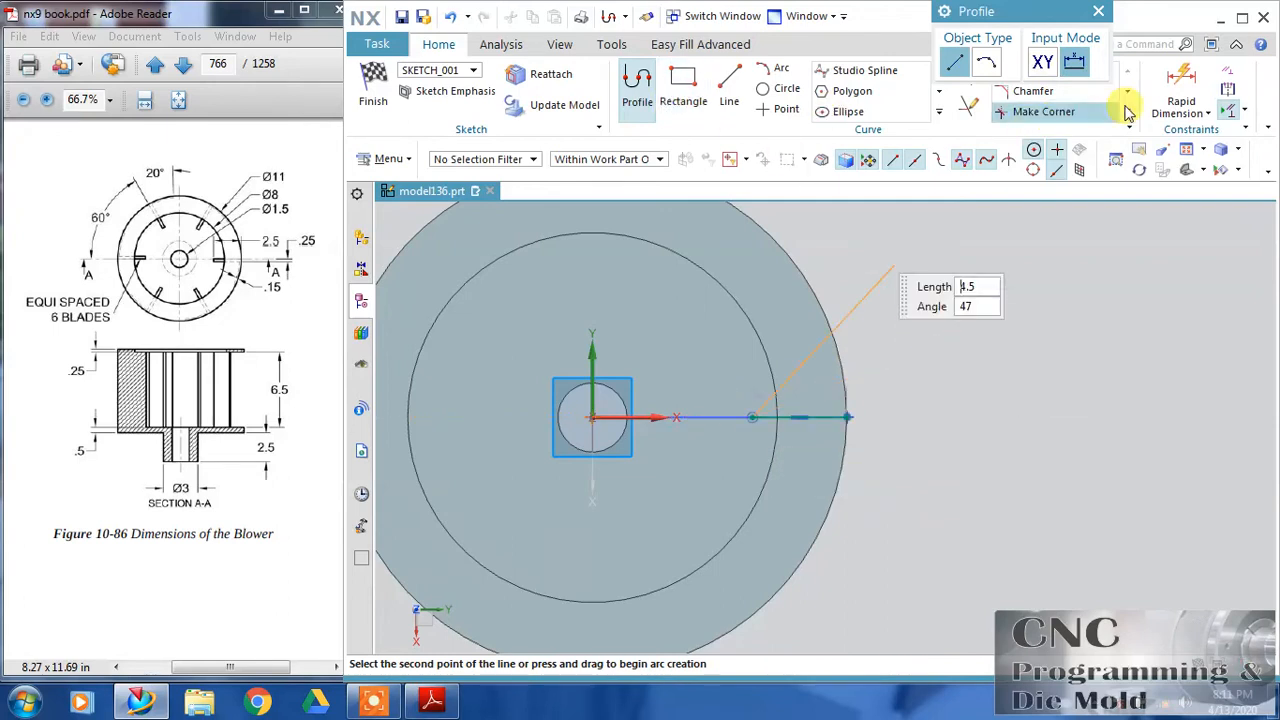
- Dimension the radial line's length, set it to 2.5 mm, and finish the sketch
left_click(1190, 78)
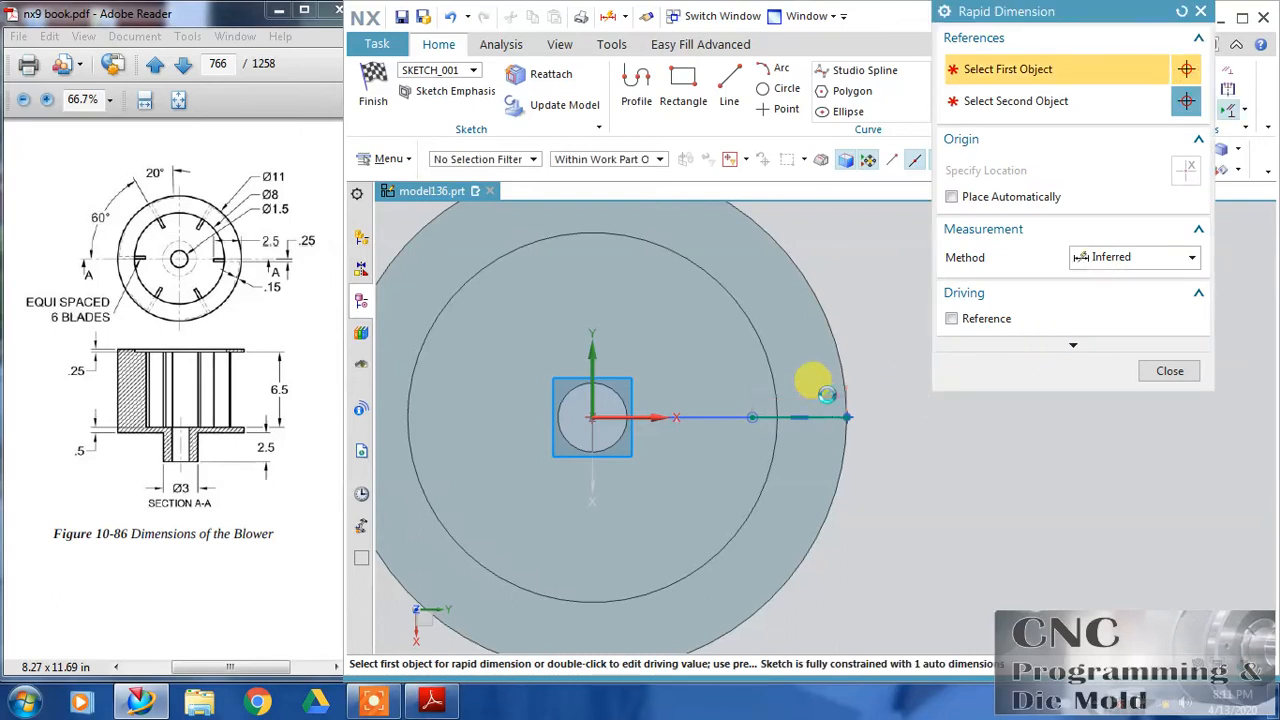
left_click(930, 465)
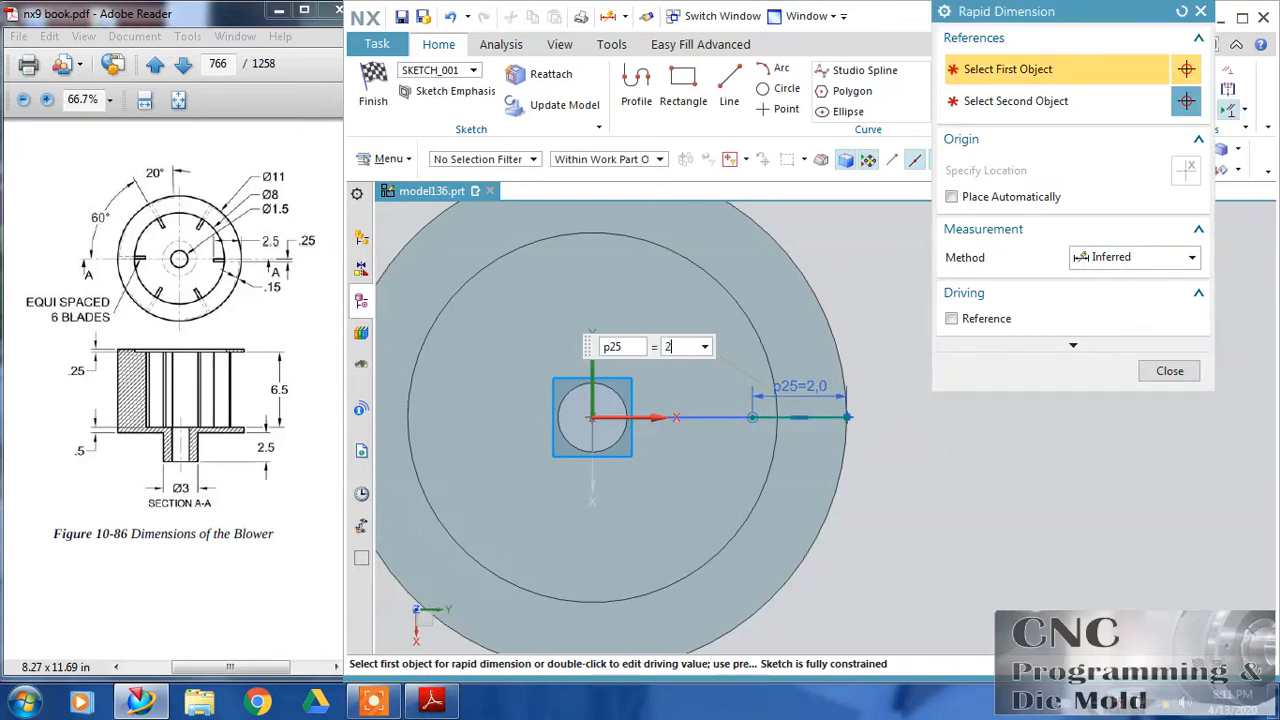
type("2.5")
key("Return")
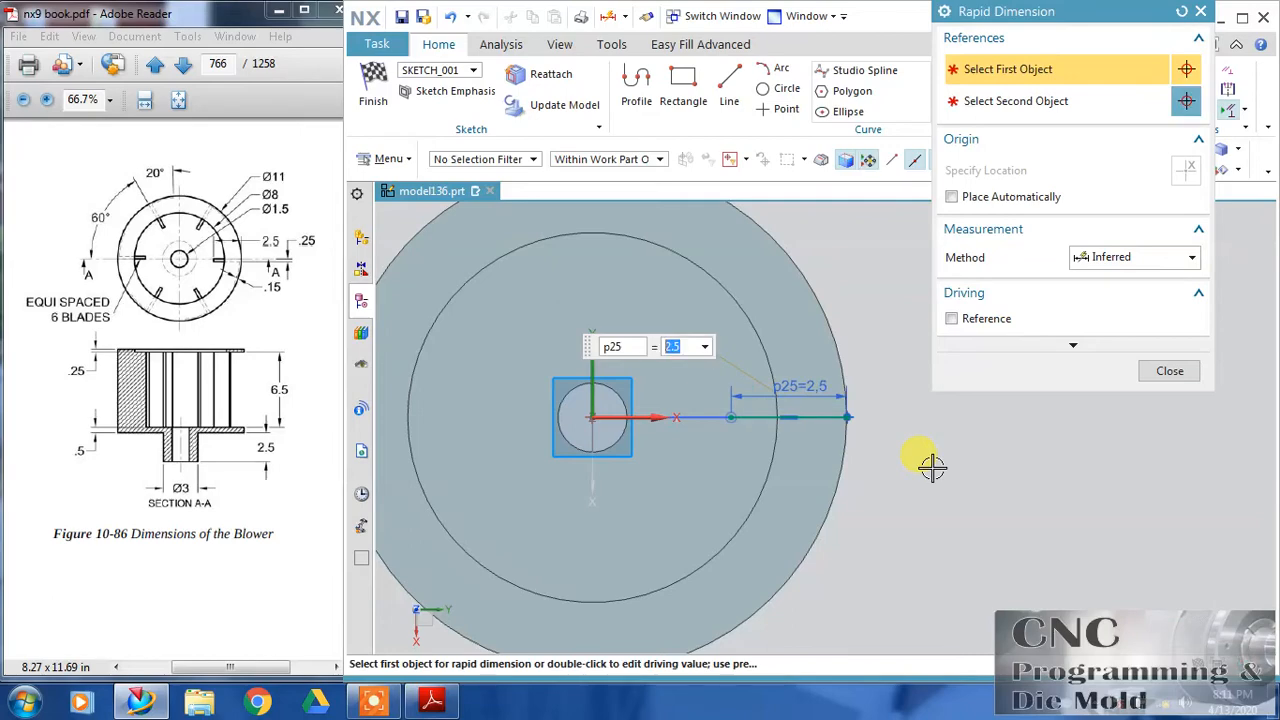
left_click(1168, 371)
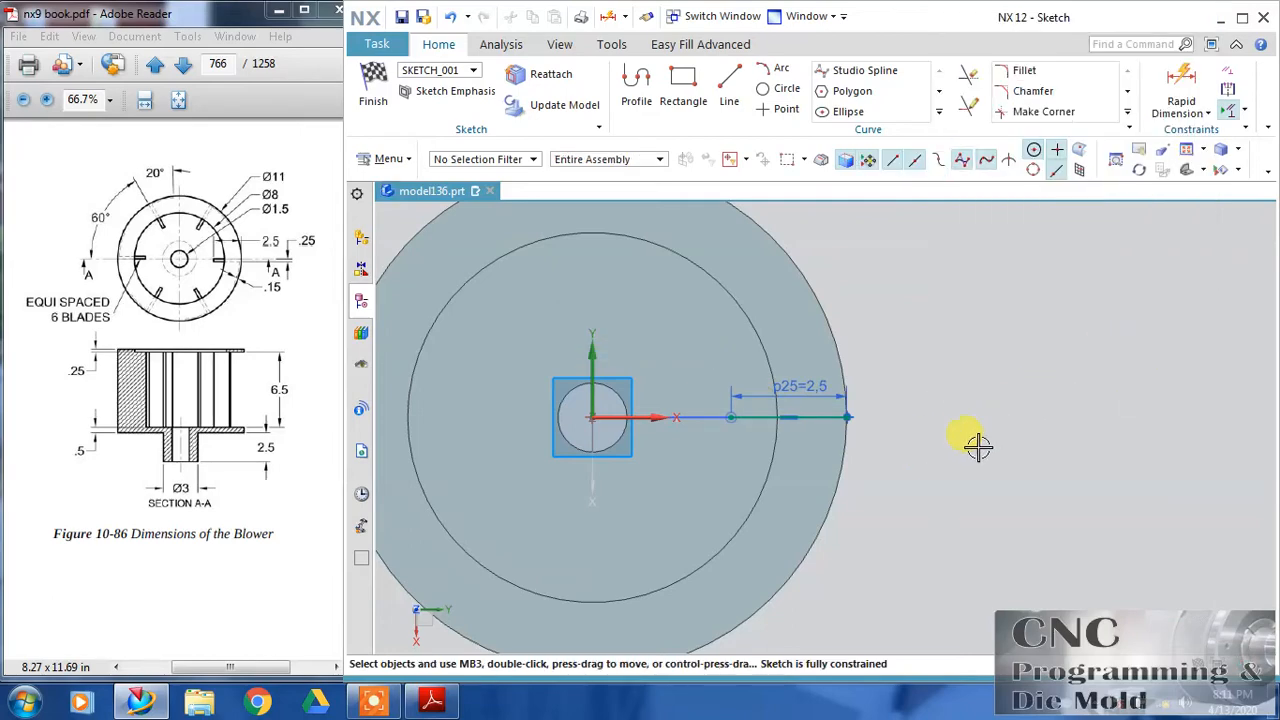
mouse_move(977, 443)
middle_mouse_down()
mouse_move(966, 394)
mouse_move(937, 391)
middle_mouse_up()
left_click(373, 88)
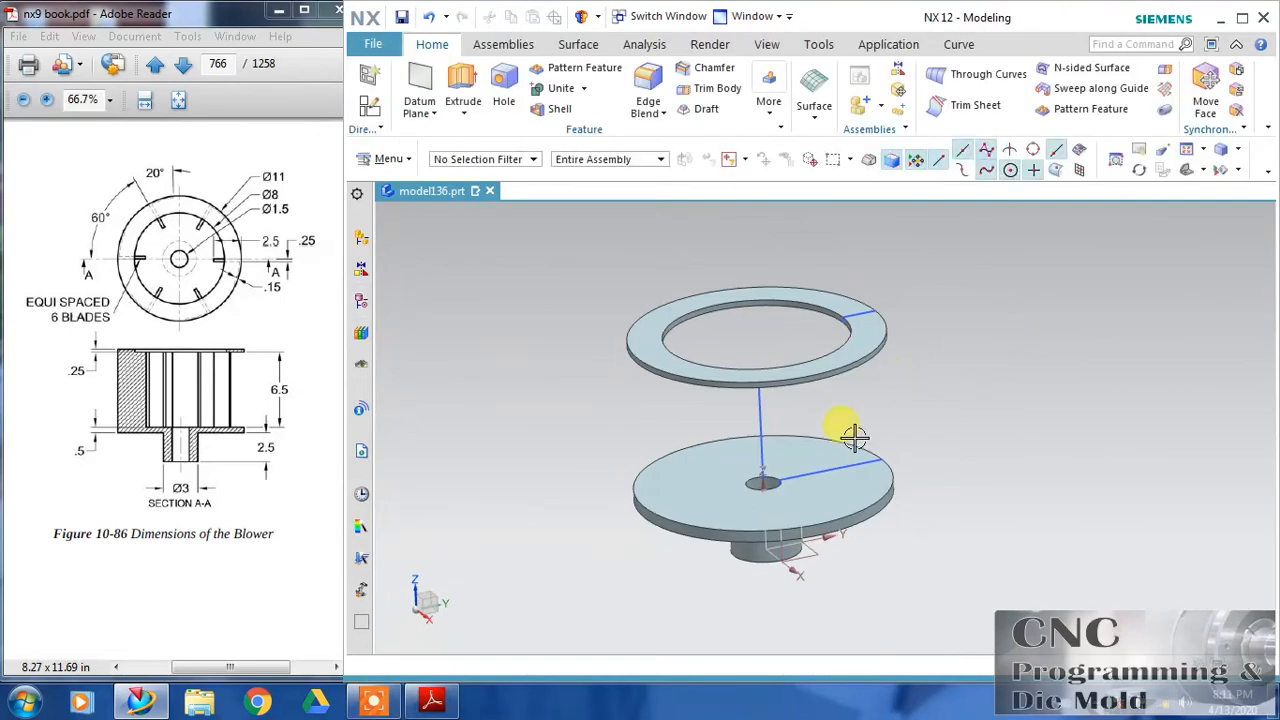
- Extrude the radial line on the lower disc from a start distance of 0 mm, trying Until Next as the end limit without a Boolean
left_click(458, 88)
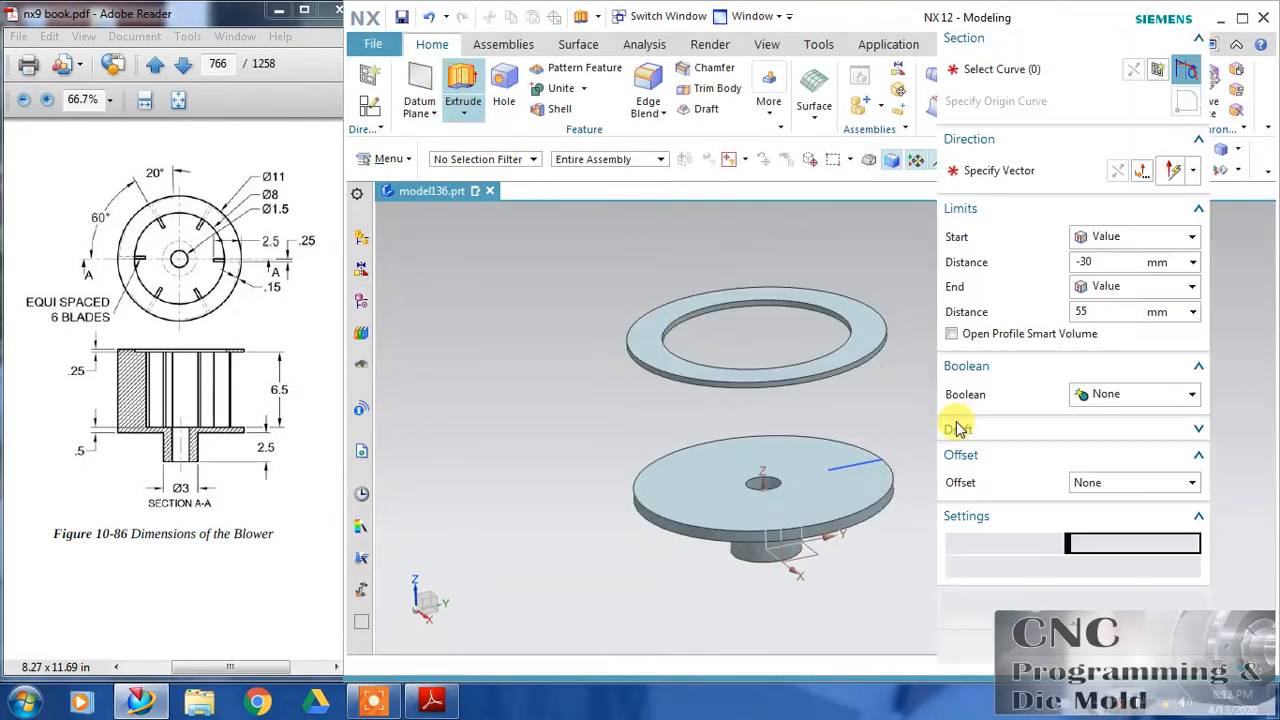
left_click(862, 456)
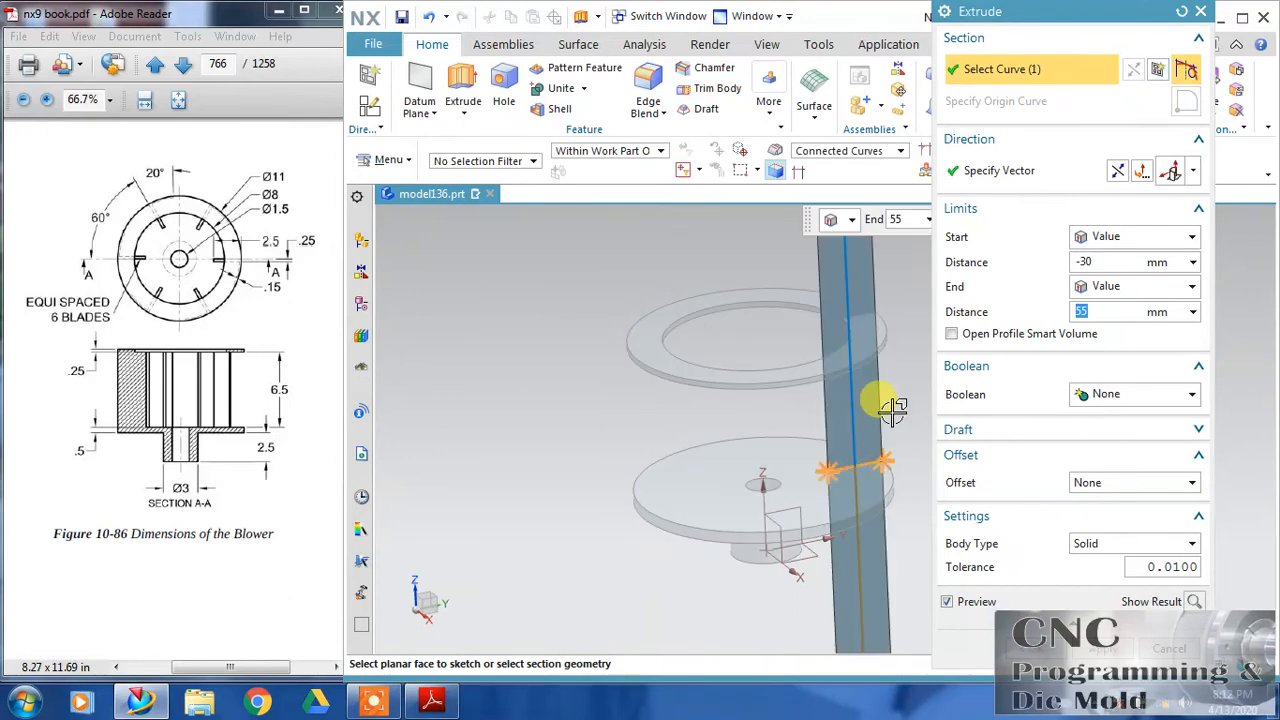
left_click(1107, 263)
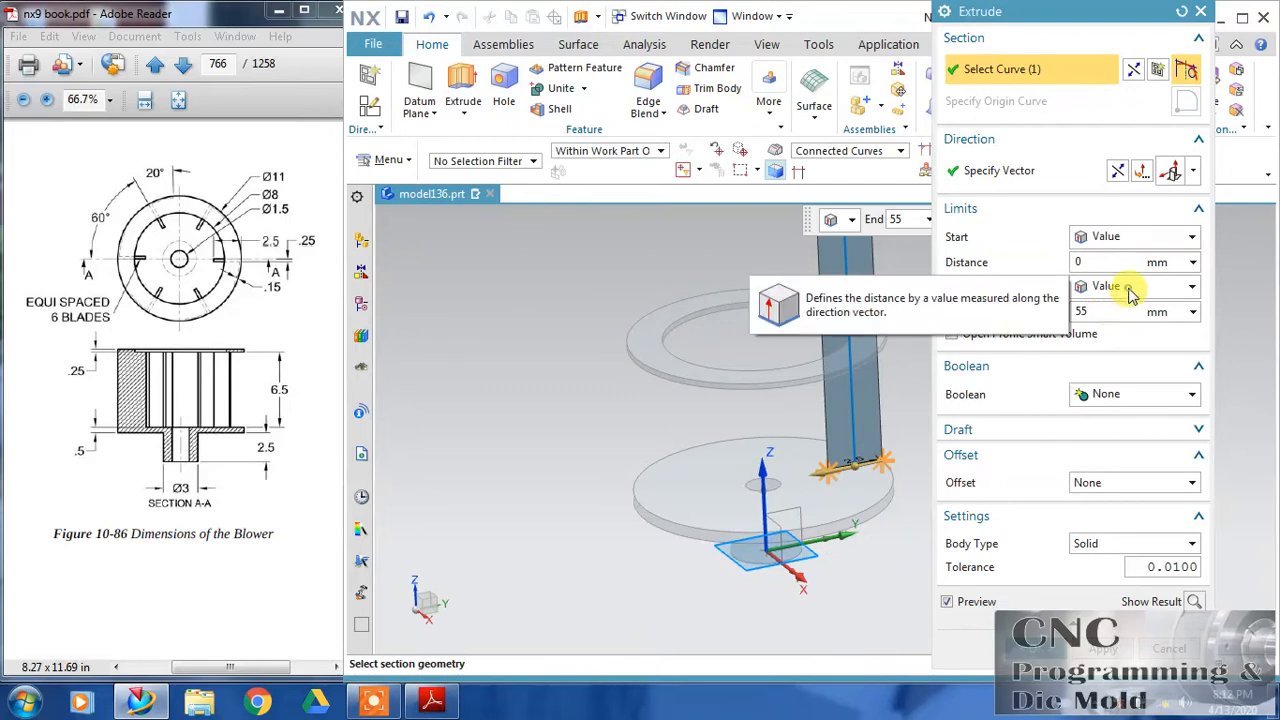
left_click(1137, 287)
left_click(1118, 347)
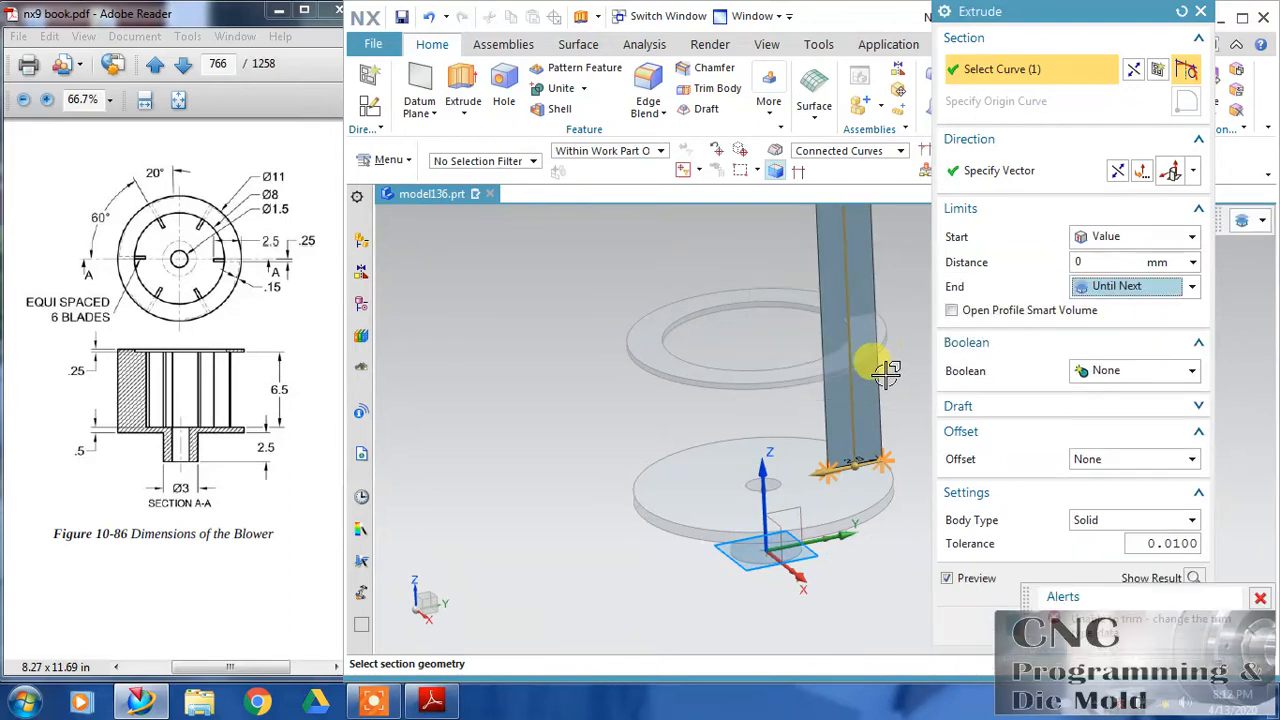
left_click(1132, 371)
left_click(1125, 390)
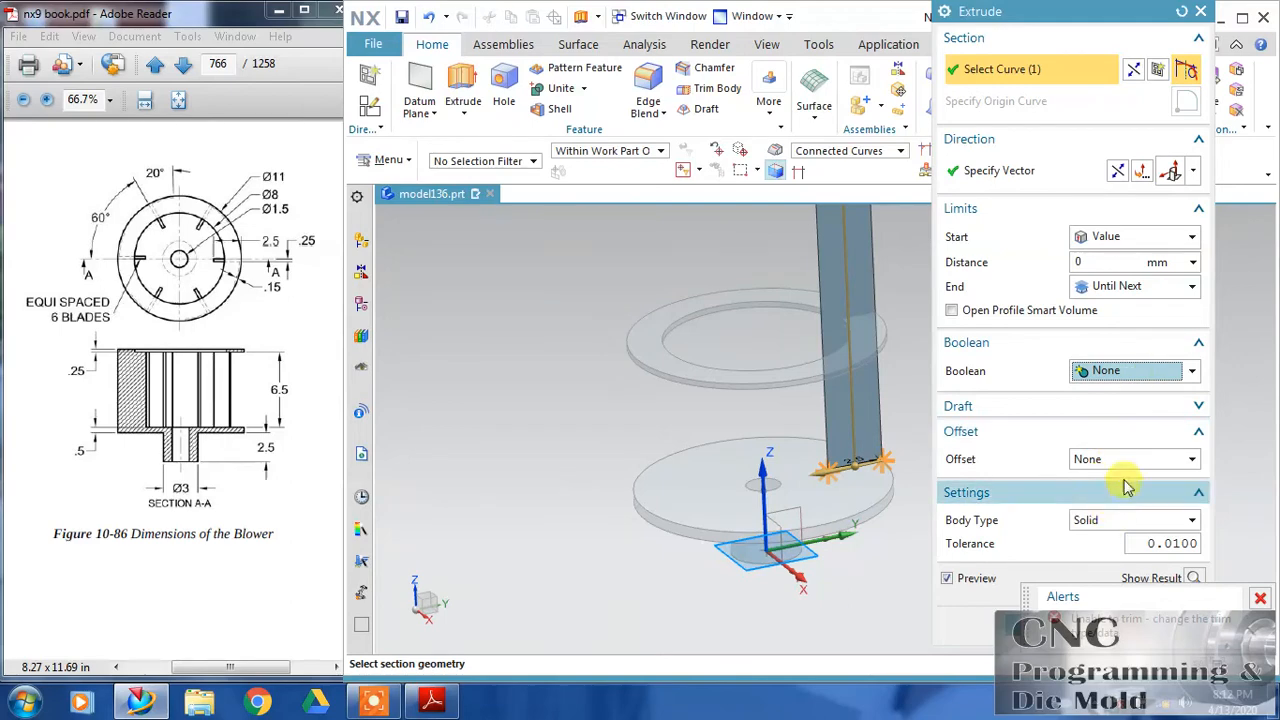
- Give the blade extrusion a two-sided offset from 0 to 0.25 mm
left_click(1116, 456)
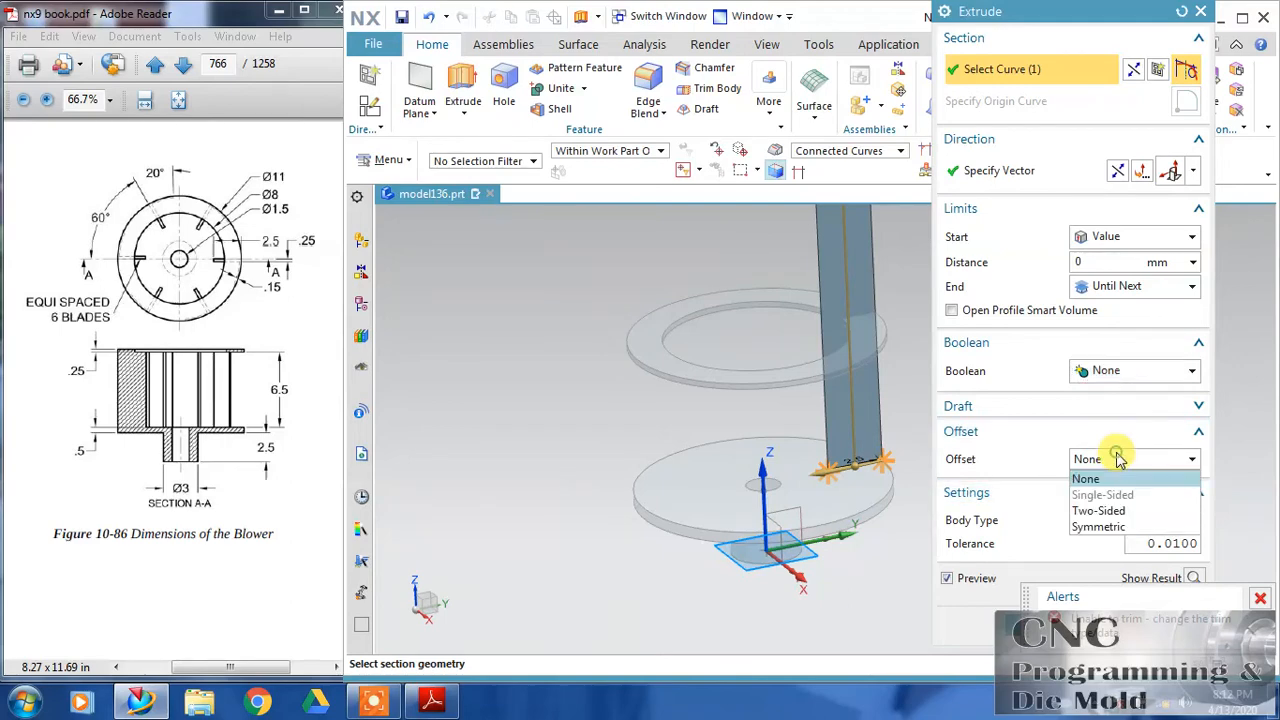
left_click(1105, 511)
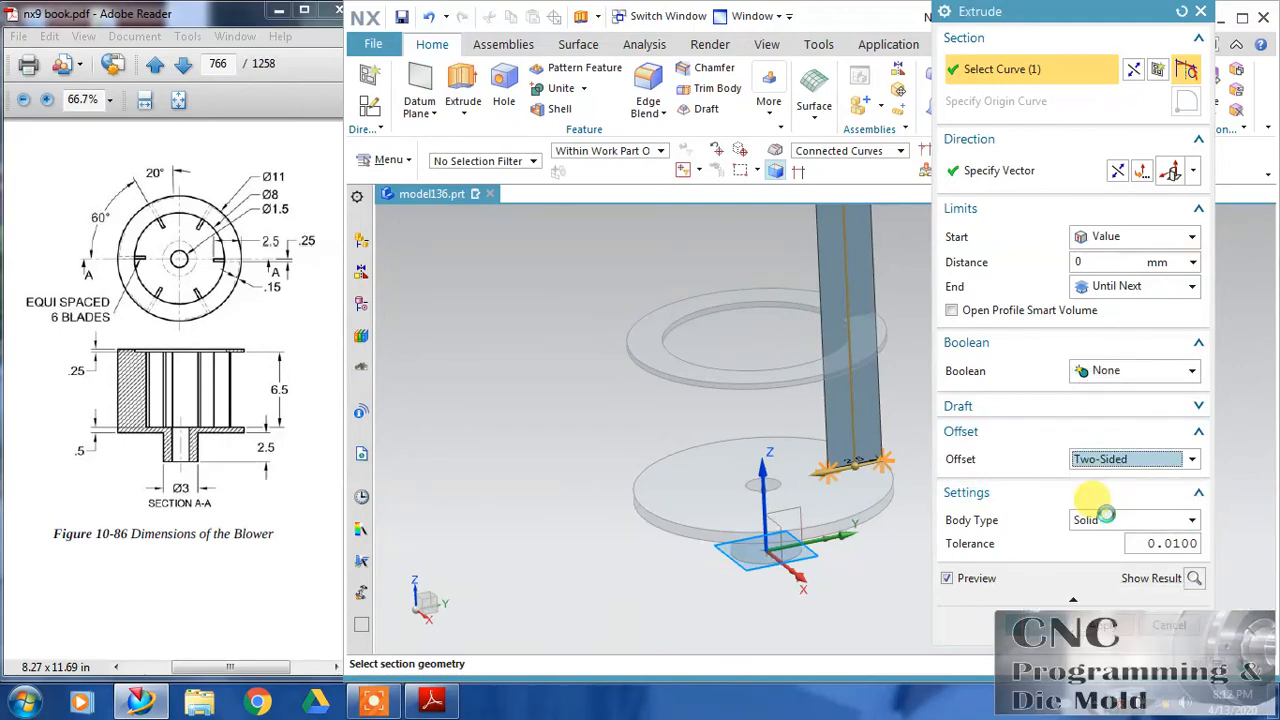
left_click(1096, 507)
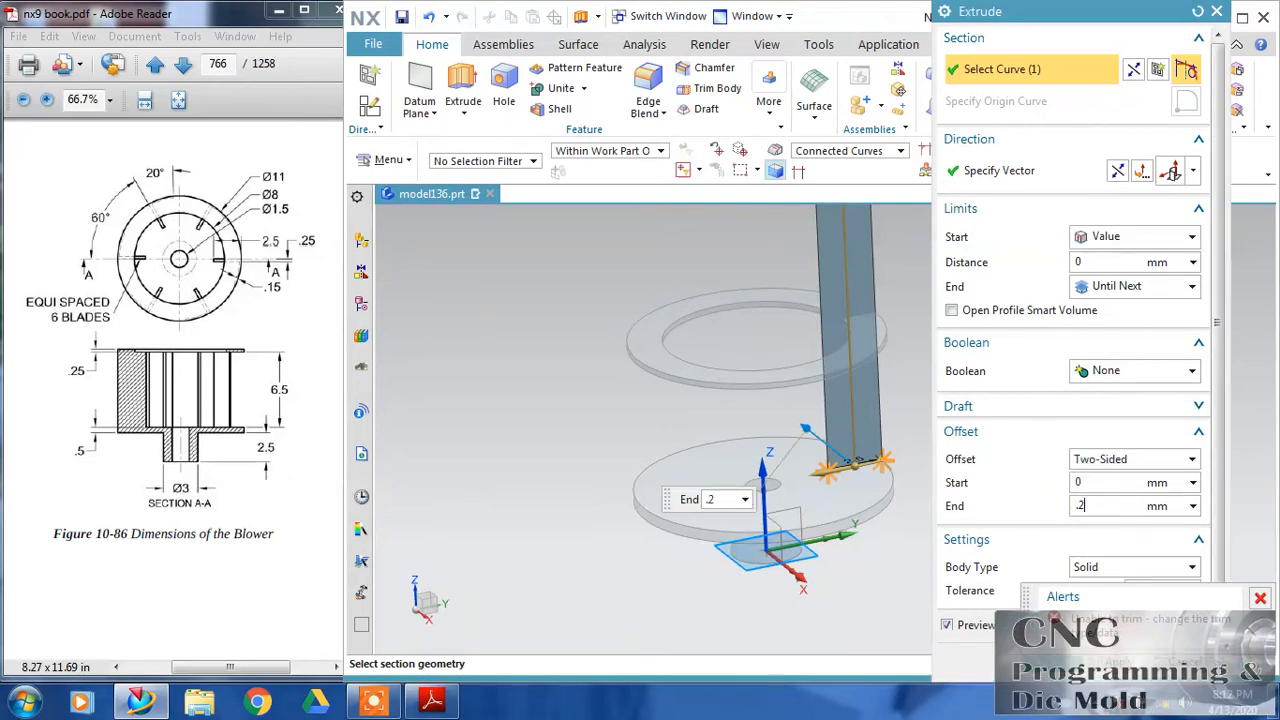
left_click(1120, 482)
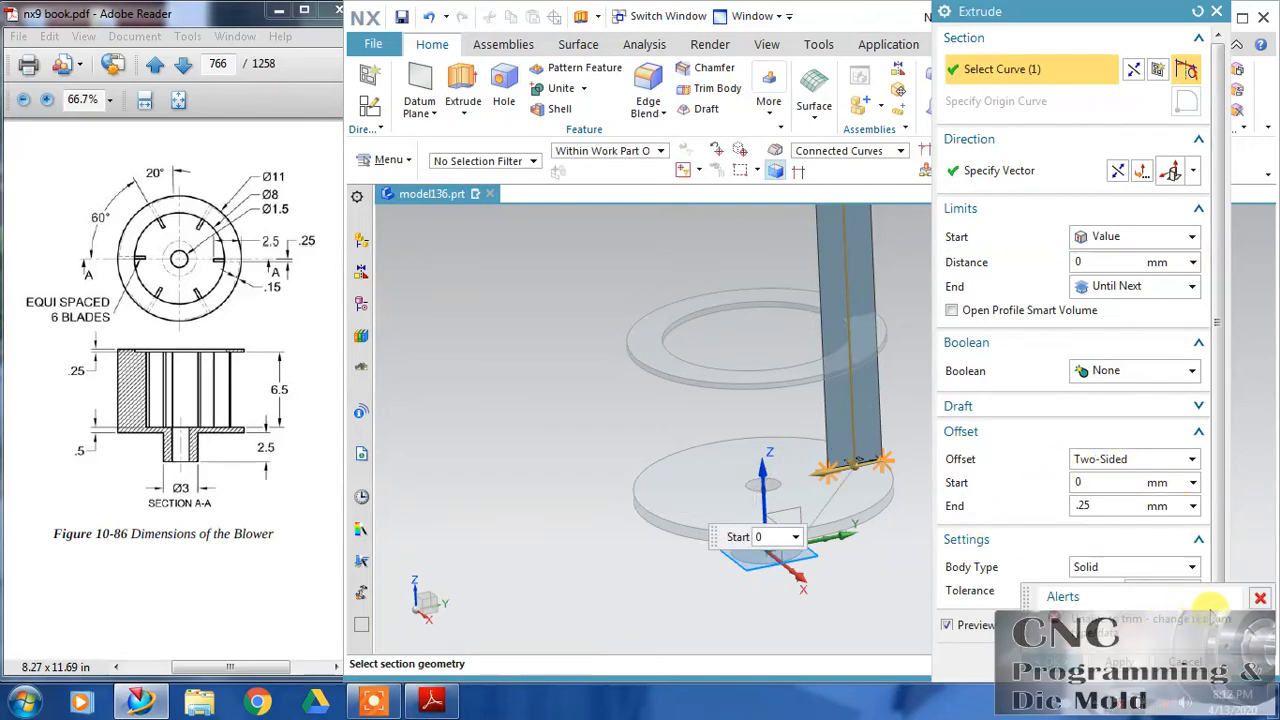
left_click(1262, 598)
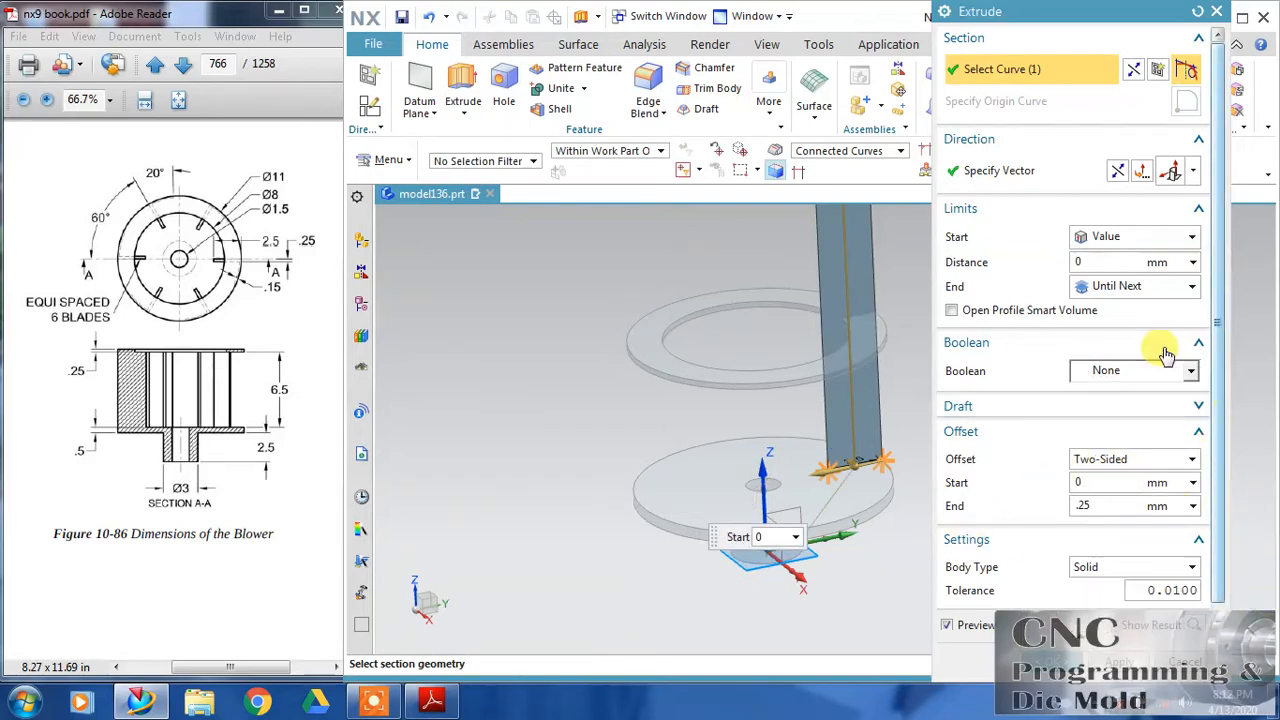
- Set the blade extrusion's end limit to a 6.5 mm value and unite it with the upper ring
left_click(1130, 288)
left_click(1128, 306)
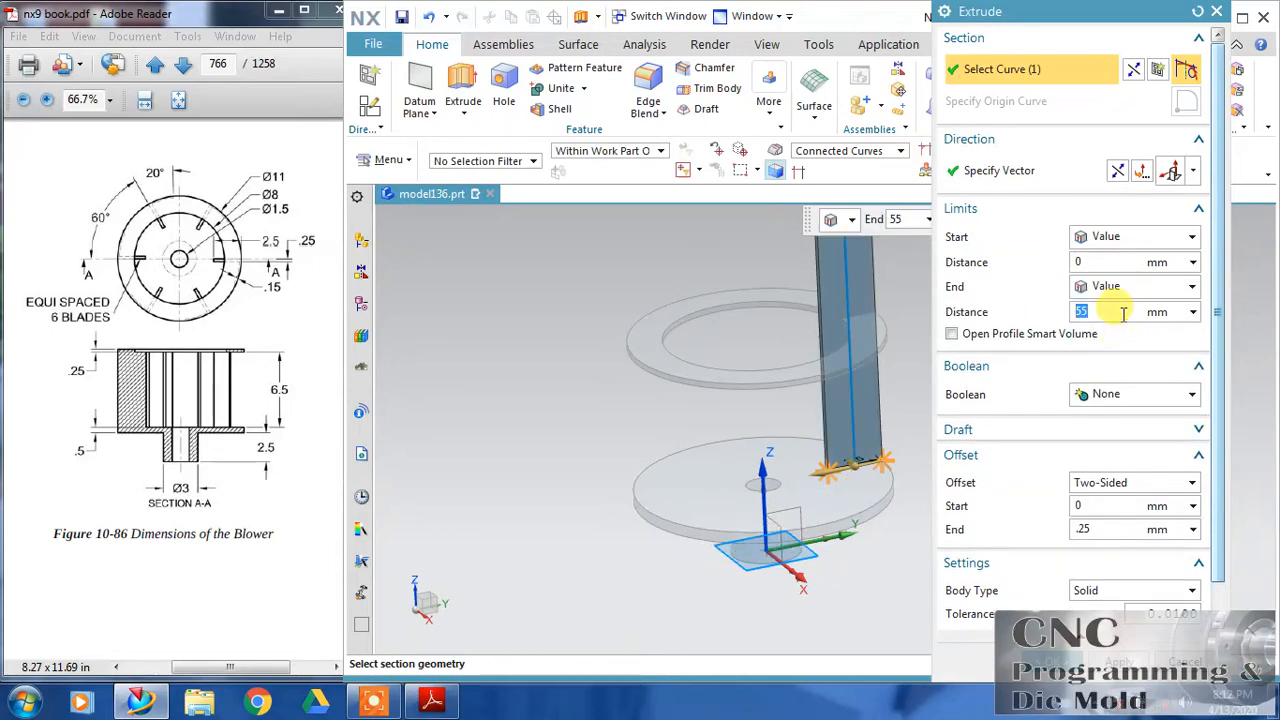
type("6.5")
key("Return")
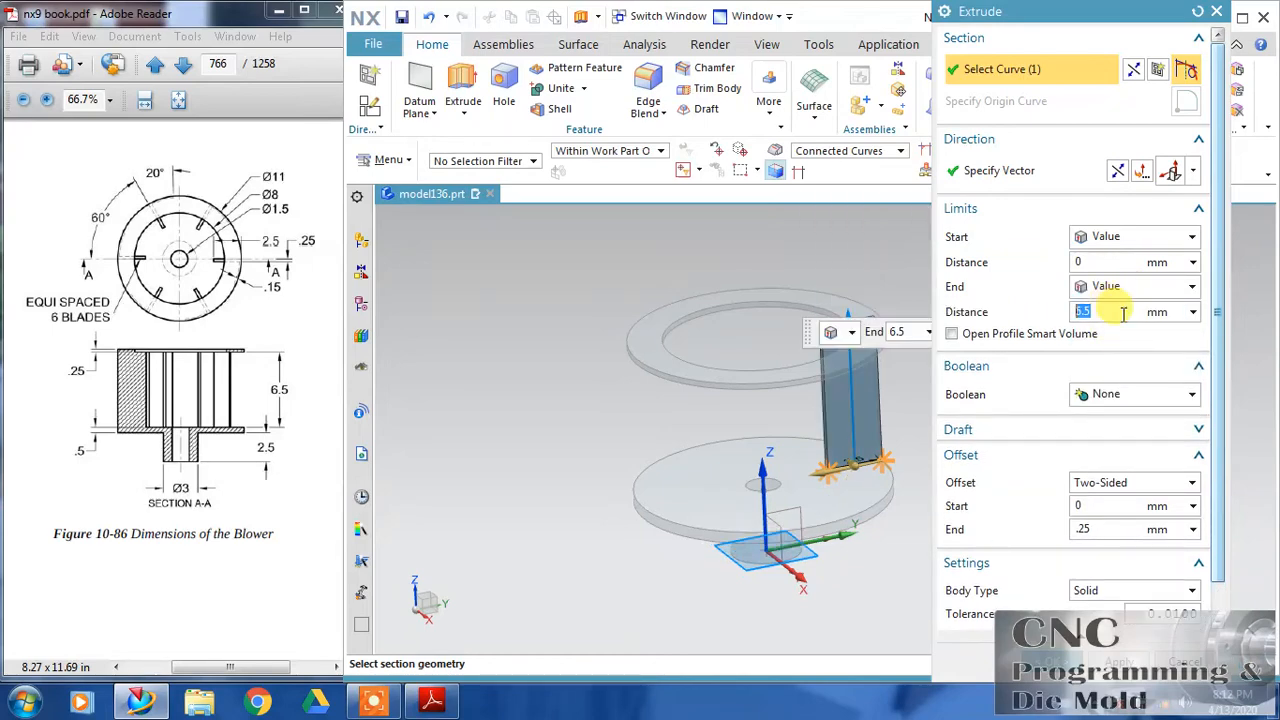
left_click(1108, 396)
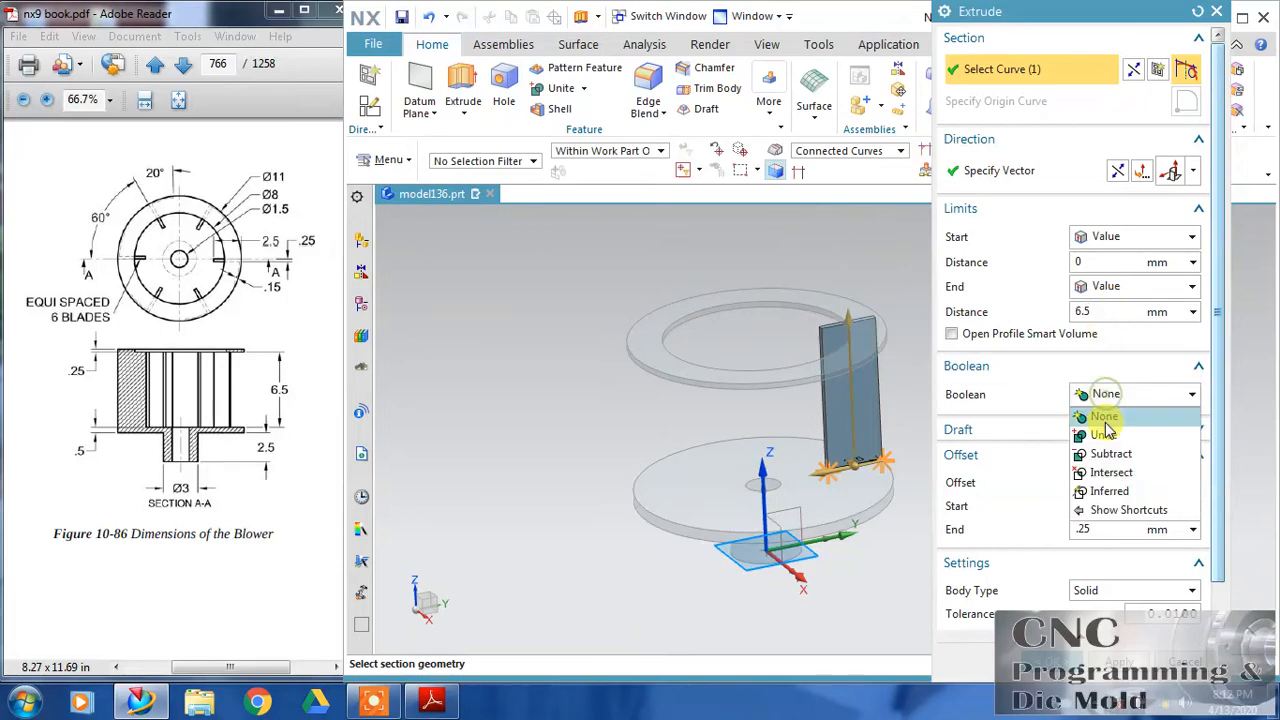
left_click(1106, 437)
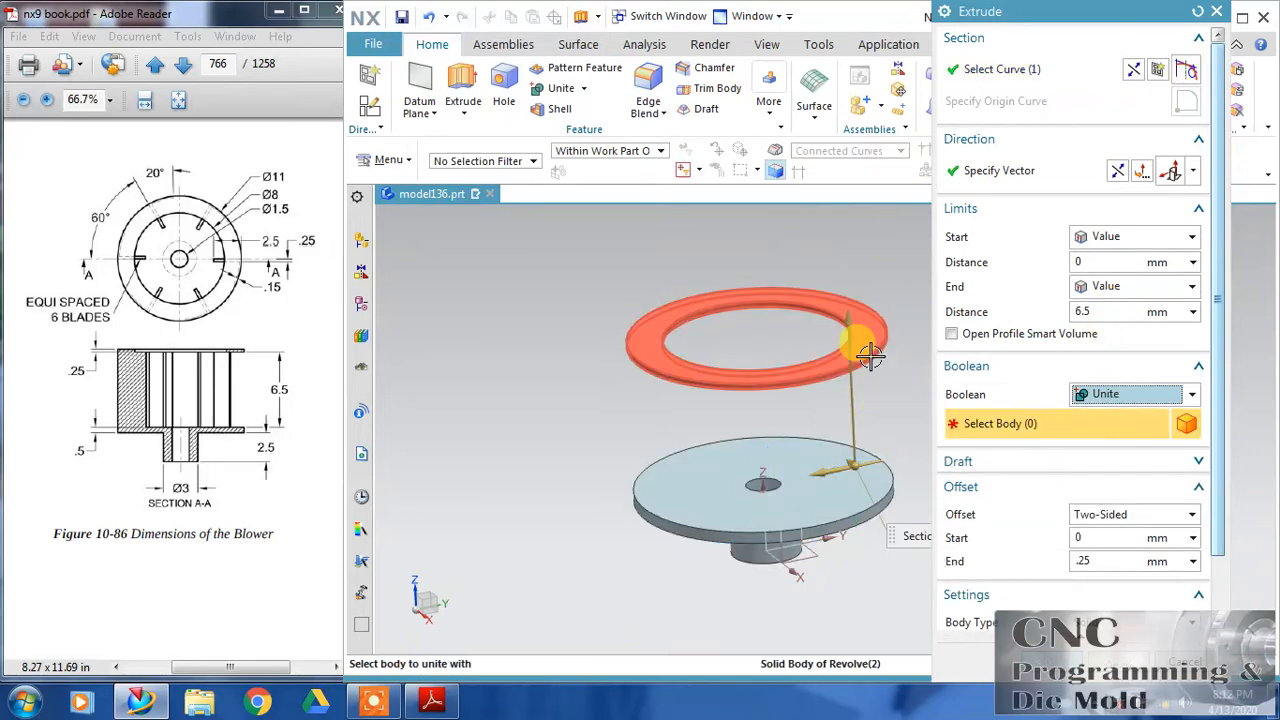
left_click(874, 370)
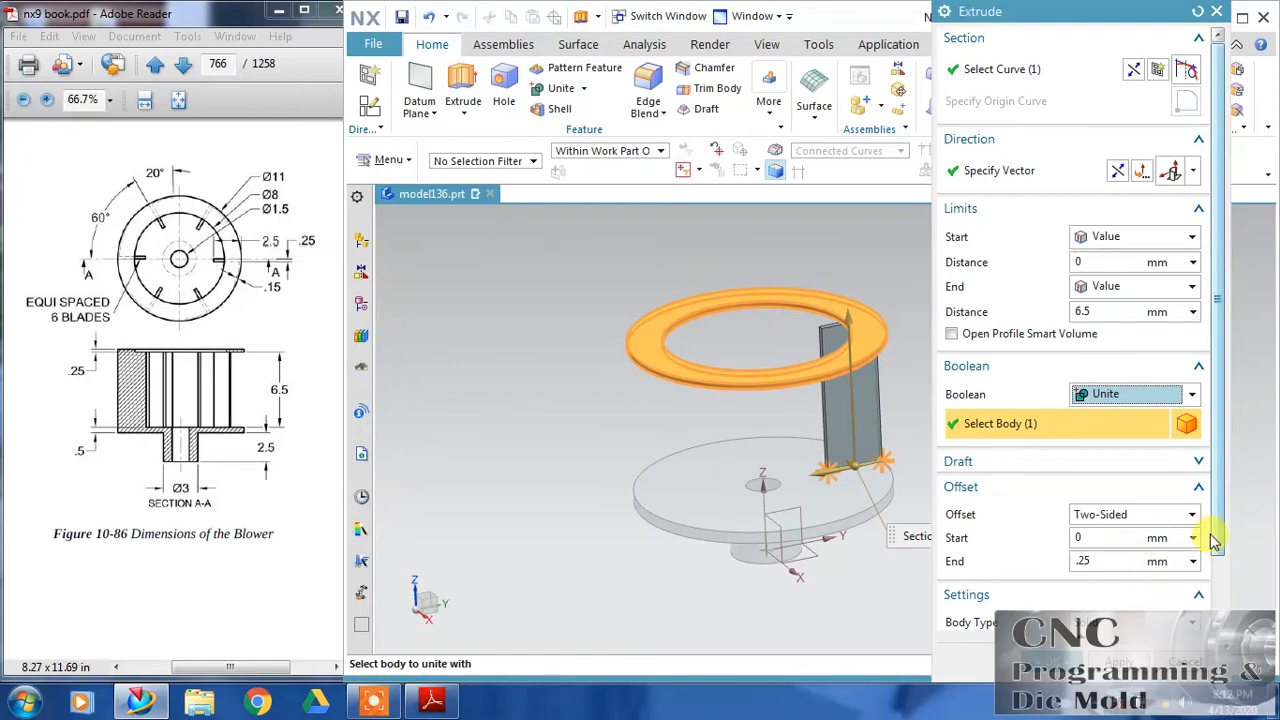
- Set the blade's two-sided offset to start at -0.25 mm and end at 0, and complete the extrusion
middle_click_drag(857, 309, 865, 340)
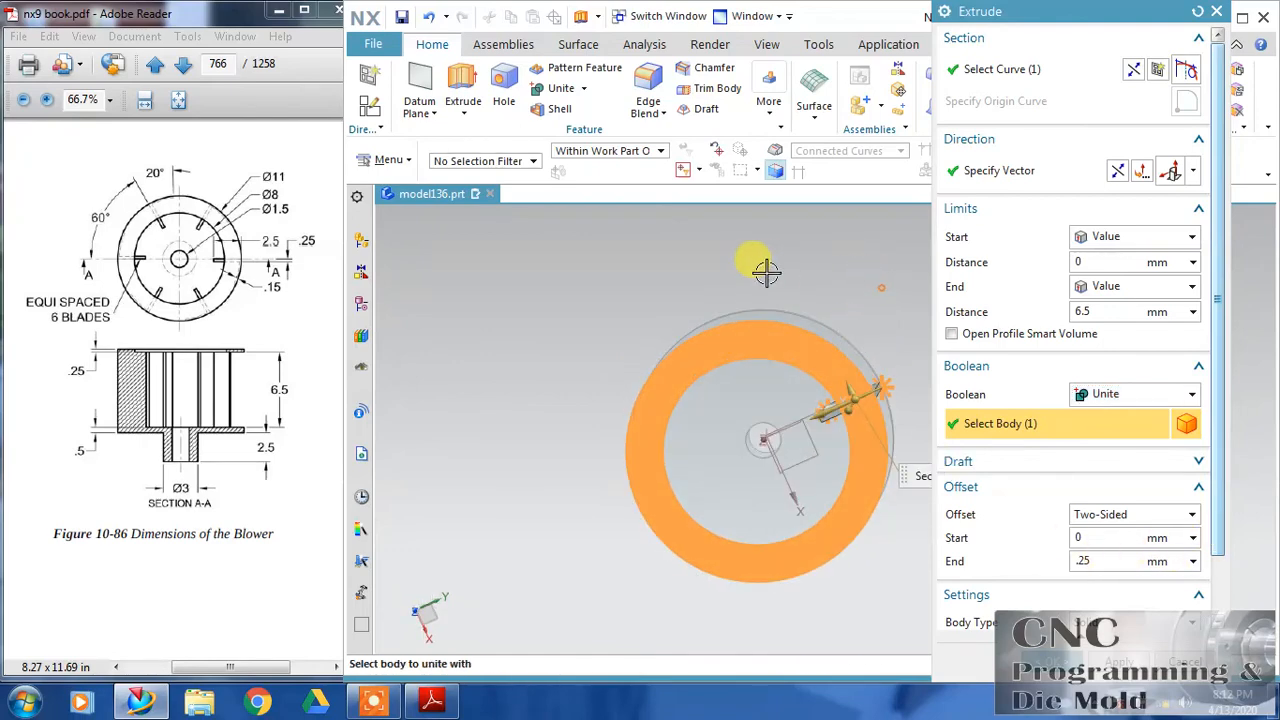
key("F8")
scroll(905, 418, "up", 1)
scroll(905, 418, "up", 2)
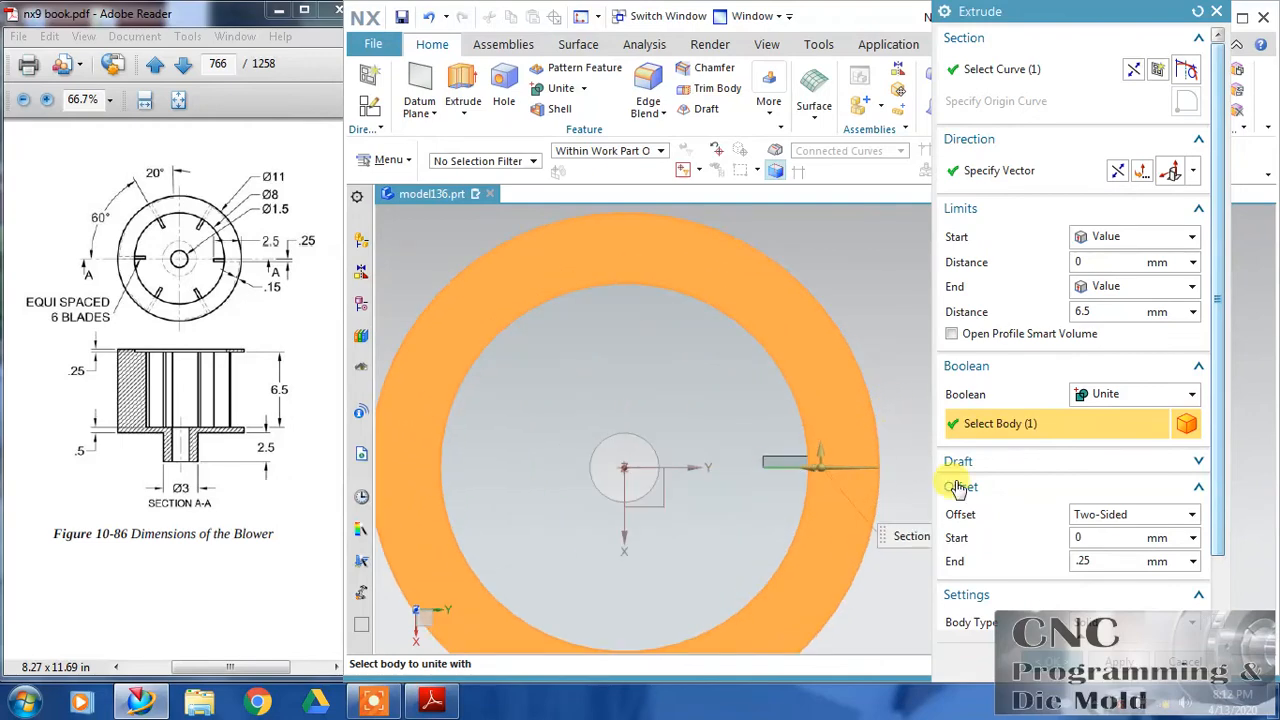
left_click(1096, 541)
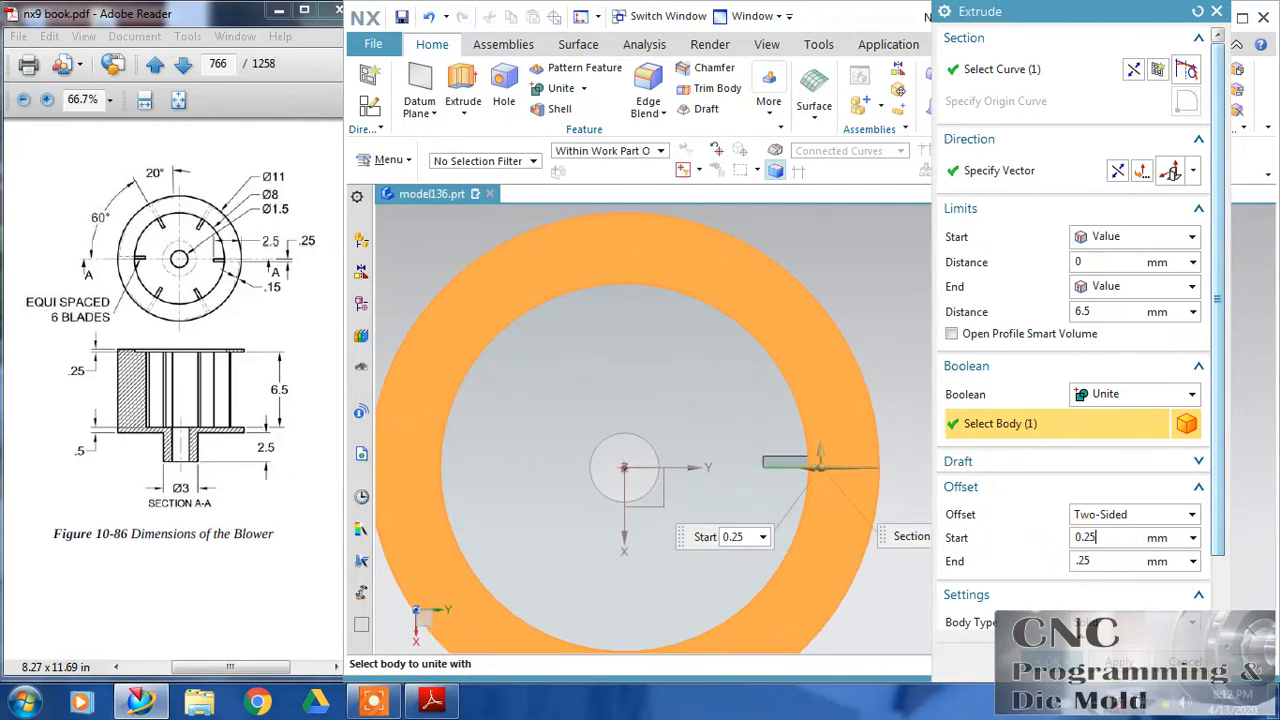
left_click(1100, 561)
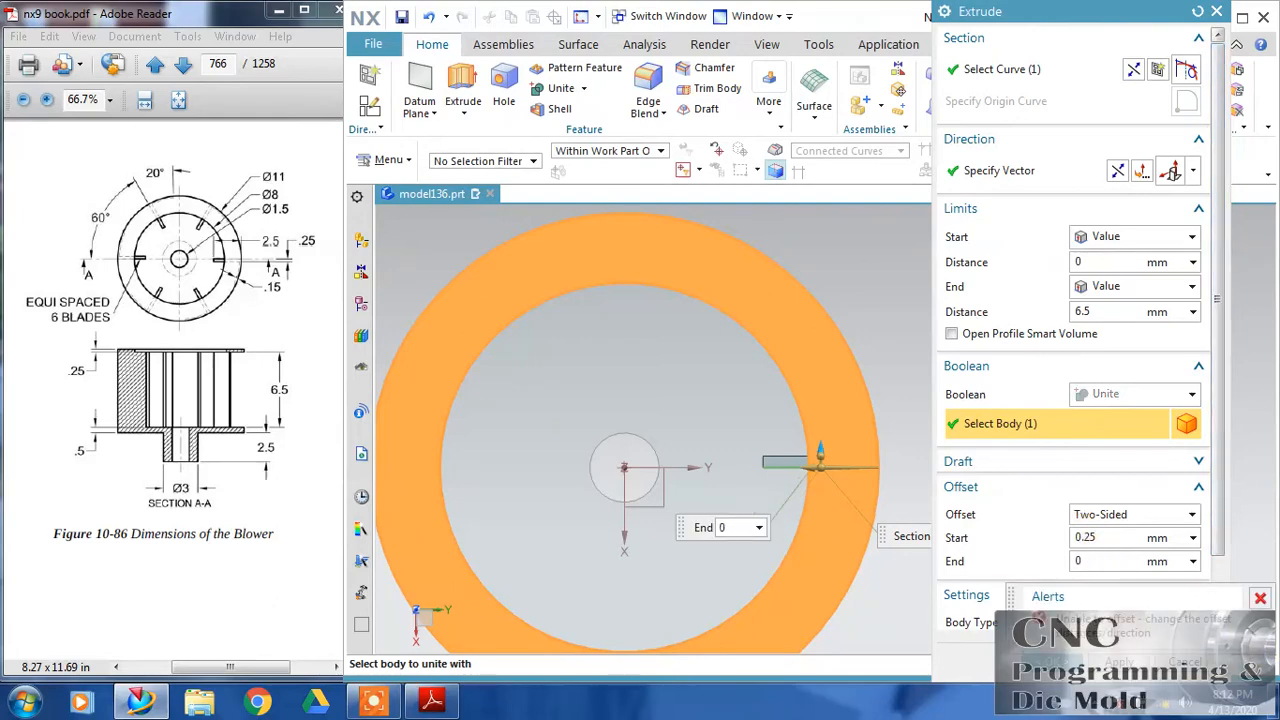
left_click(1100, 539)
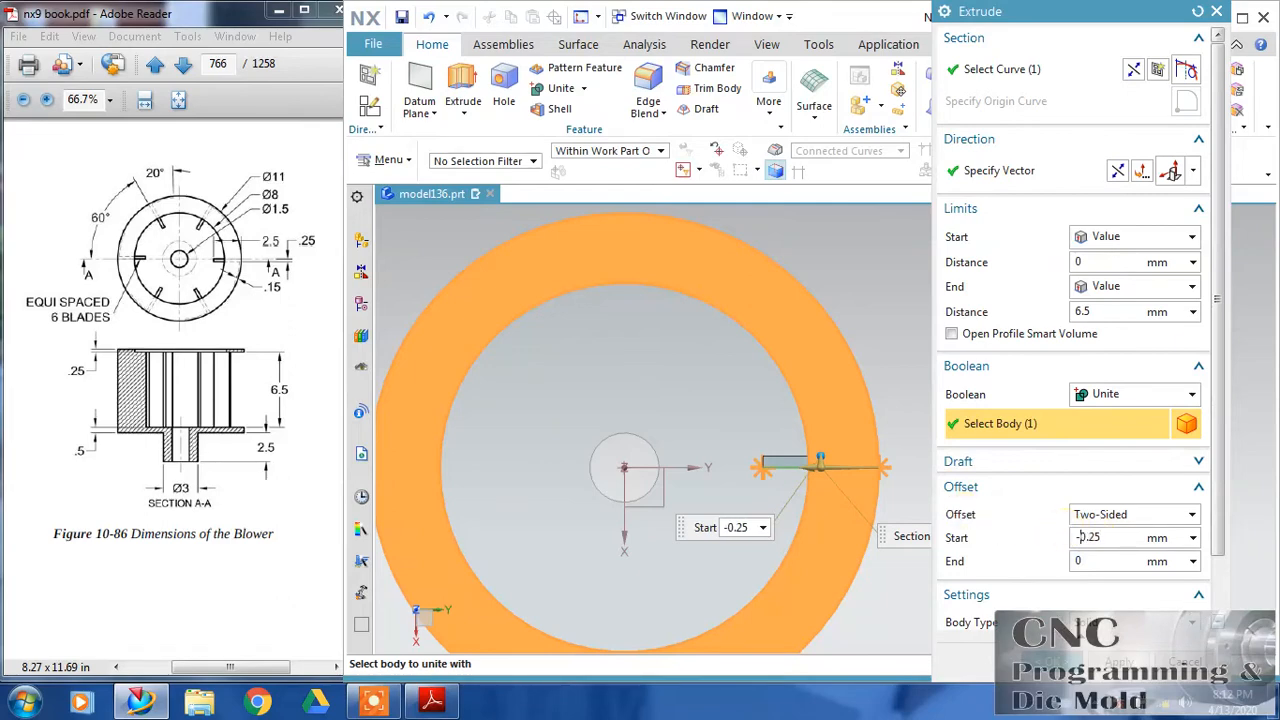
left_click(1088, 560)
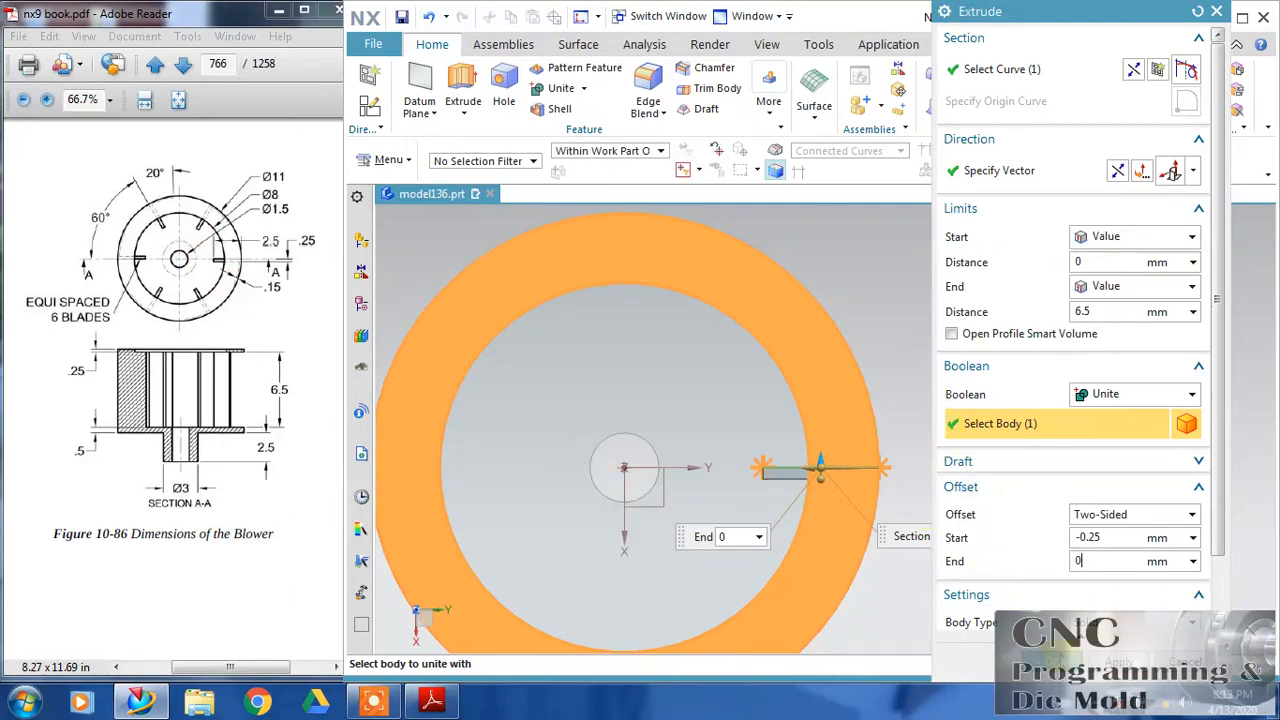
middle_click(951, 517)
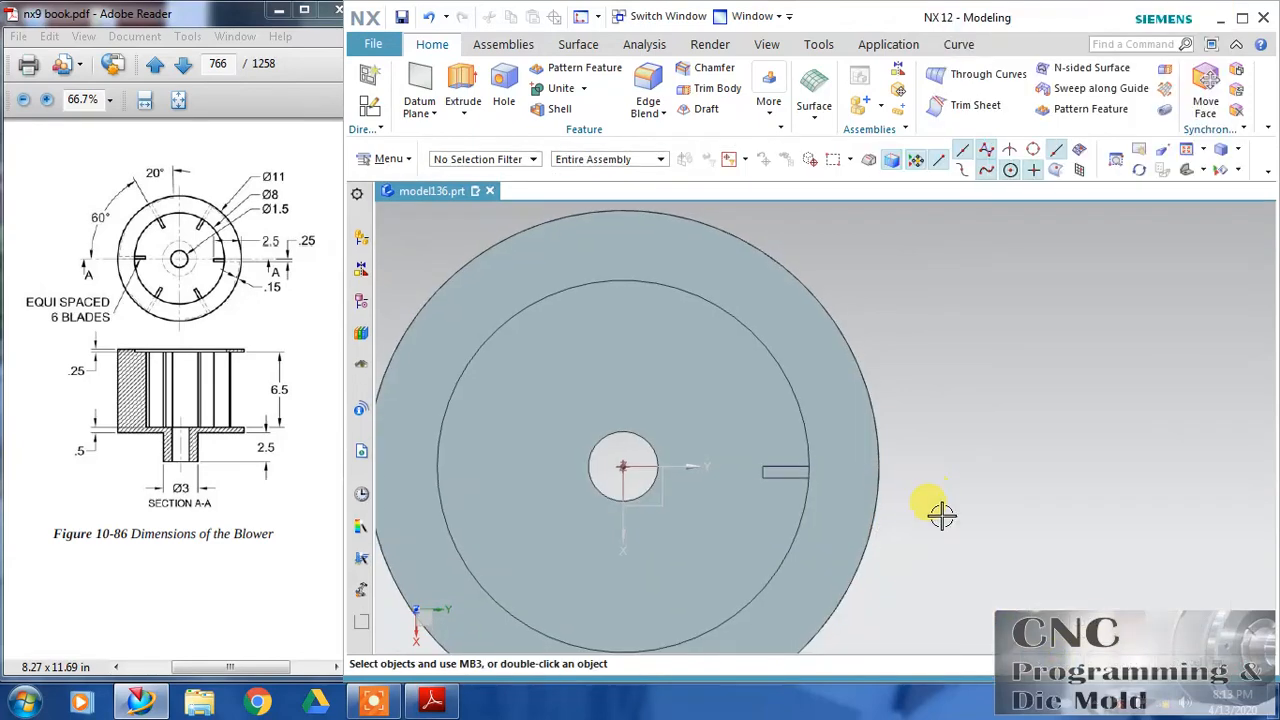
- Pattern the blade circularly about the central hole's axis with a count of 6 over a 360° span
middle_click_drag(937, 509, 923, 471)
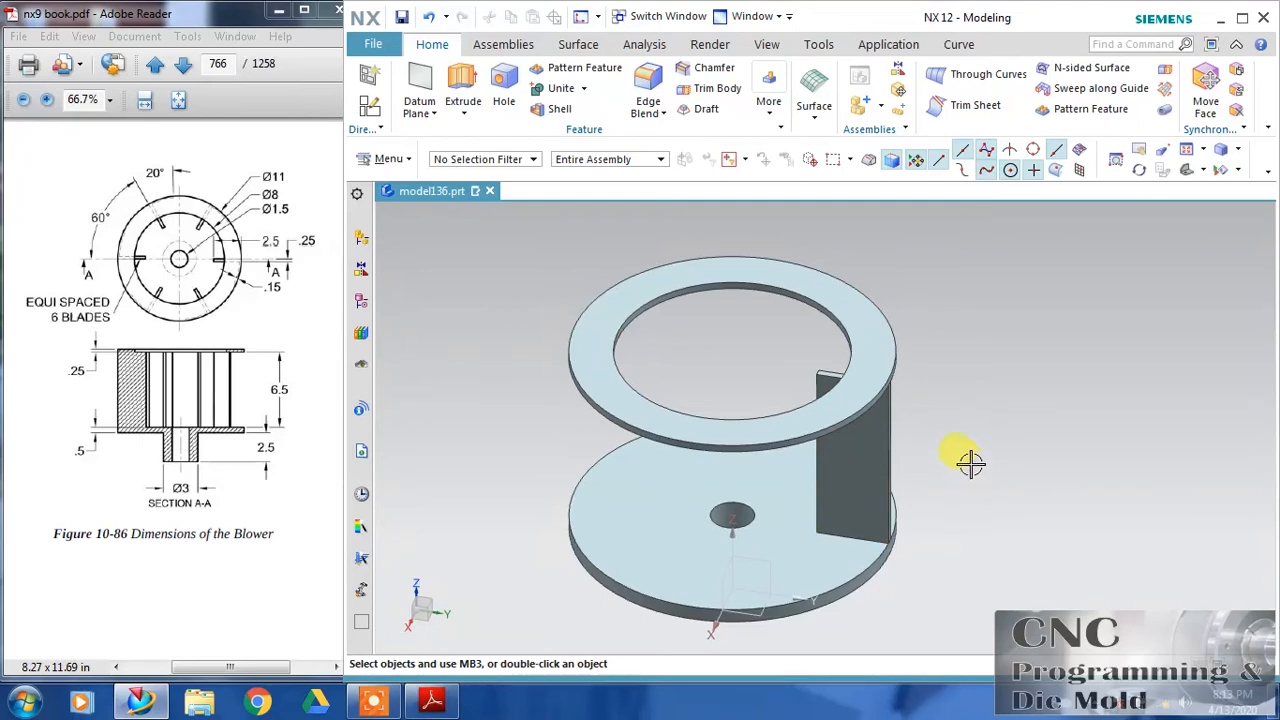
mouse_move(967, 475)
middle_mouse_down()
mouse_move(943, 470)
mouse_move(958, 476)
middle_mouse_up()
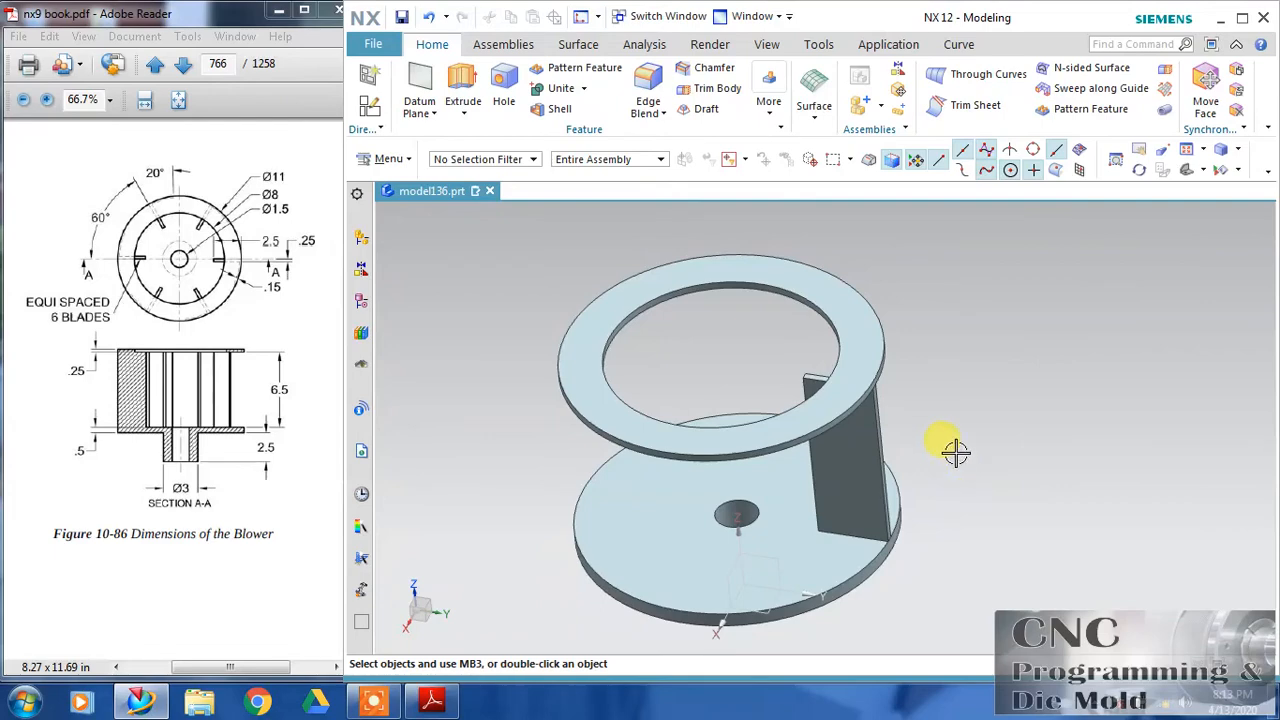
left_click(595, 73)
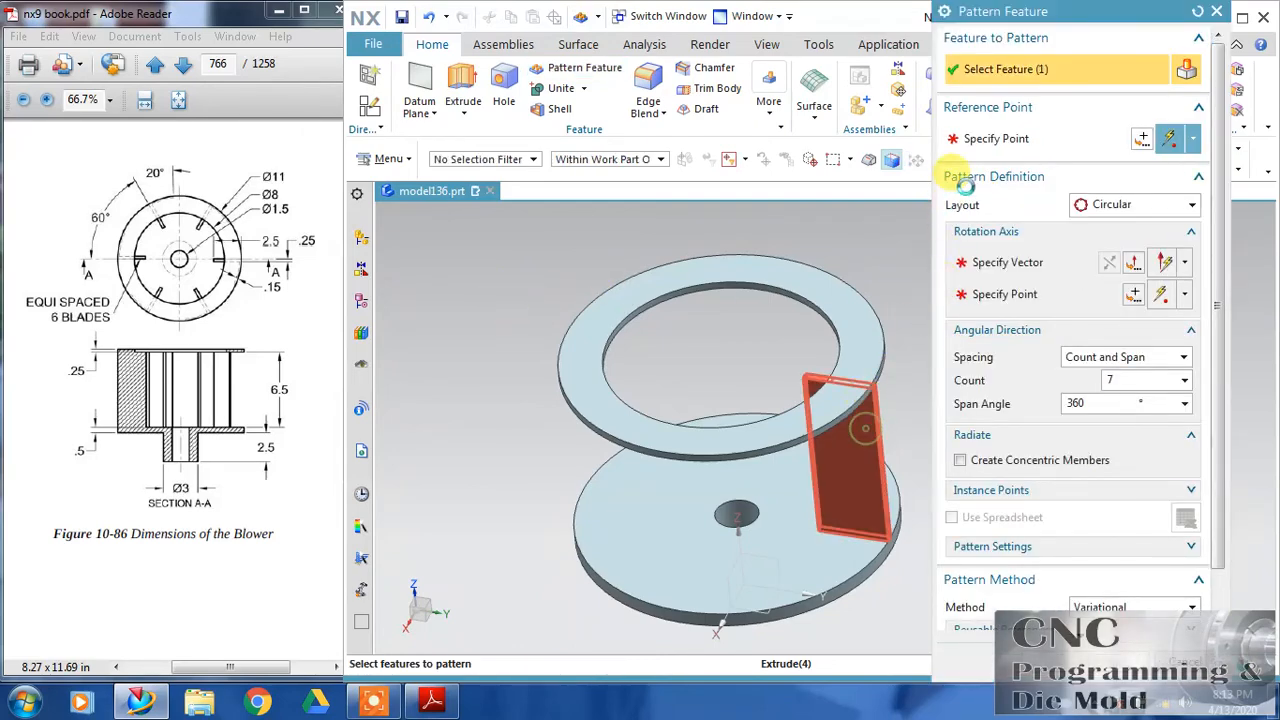
left_click(861, 418)
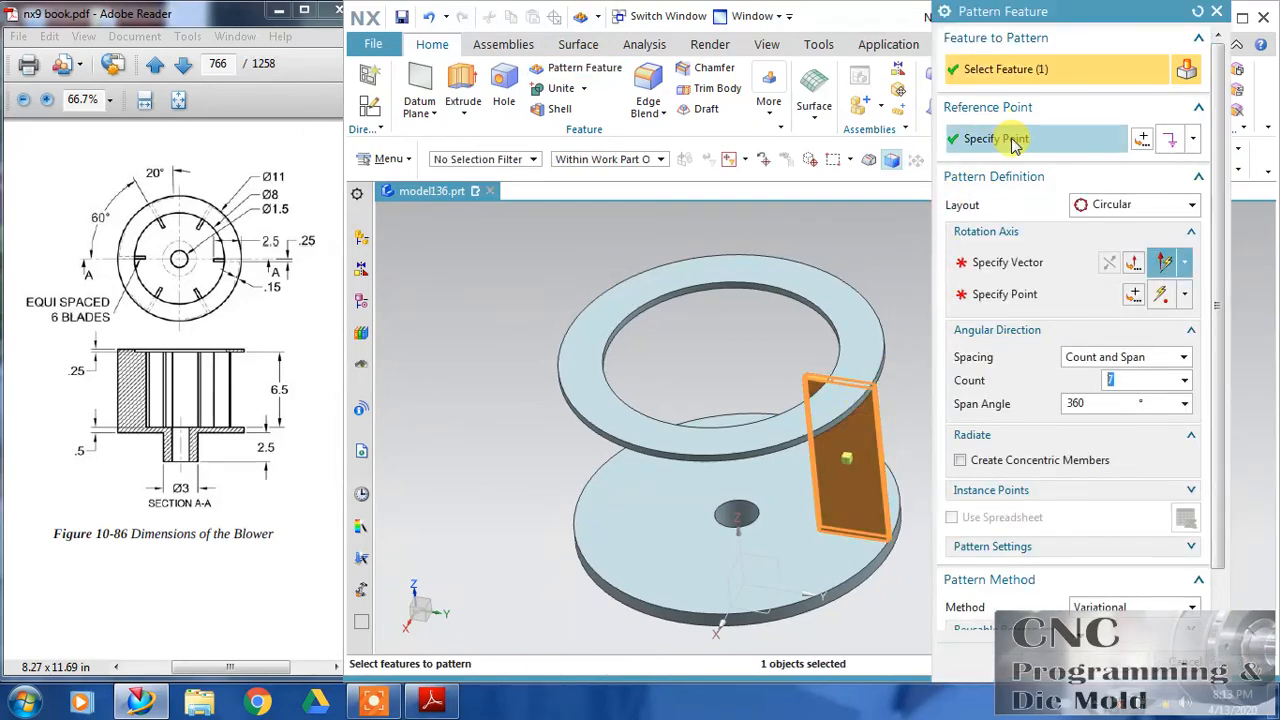
left_click(745, 510)
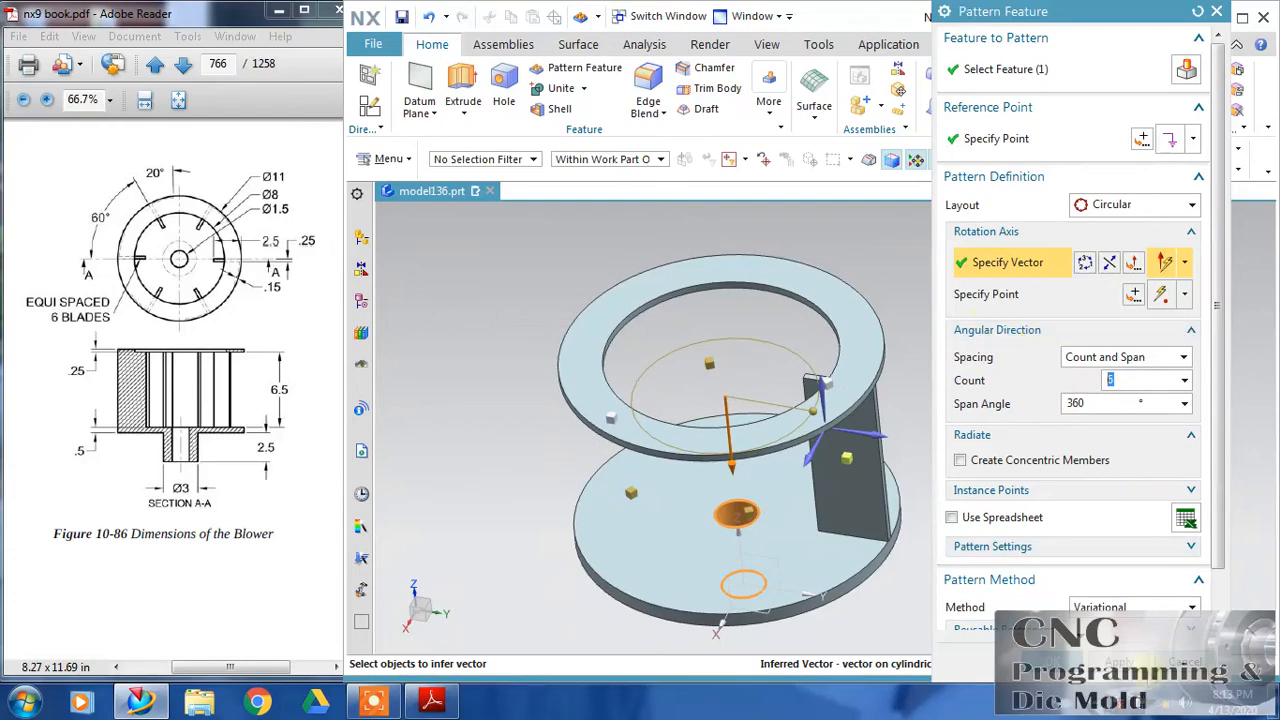
left_click(927, 345)
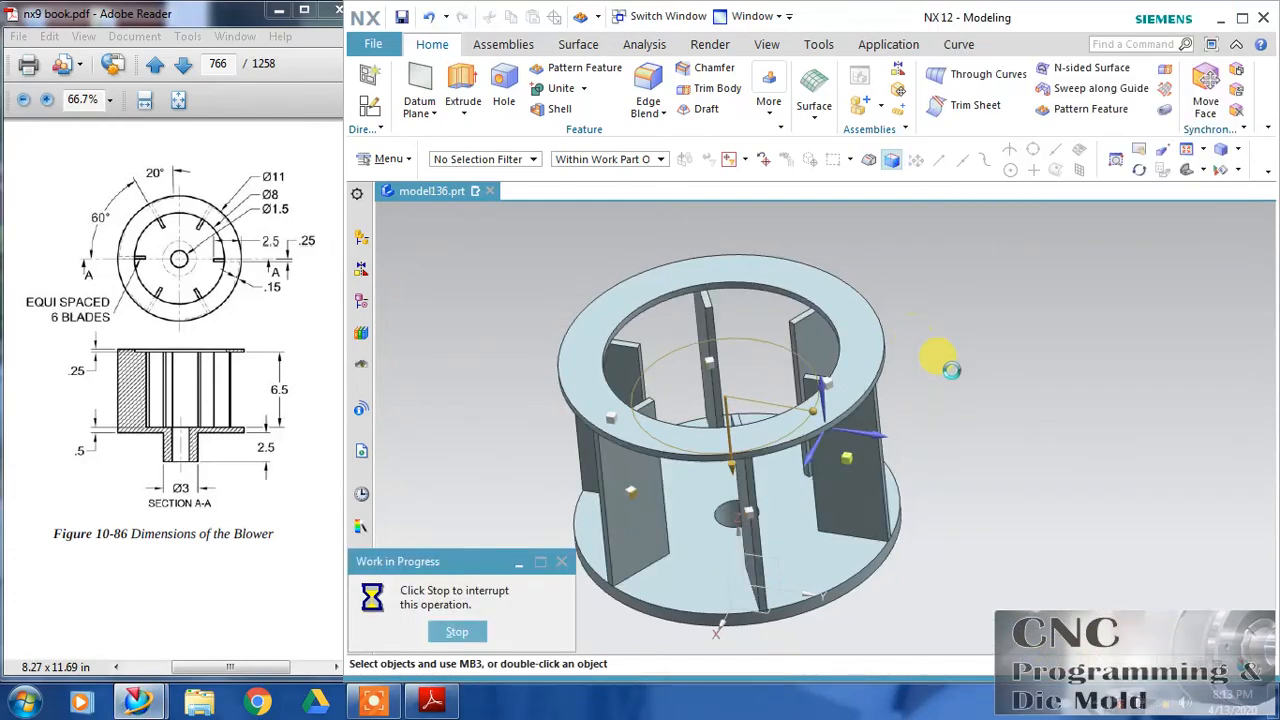
- Unite the ring-and-blades body as target with the lower disc as tool body
middle_click_drag(975, 451, 1049, 391)
left_click(578, 92)
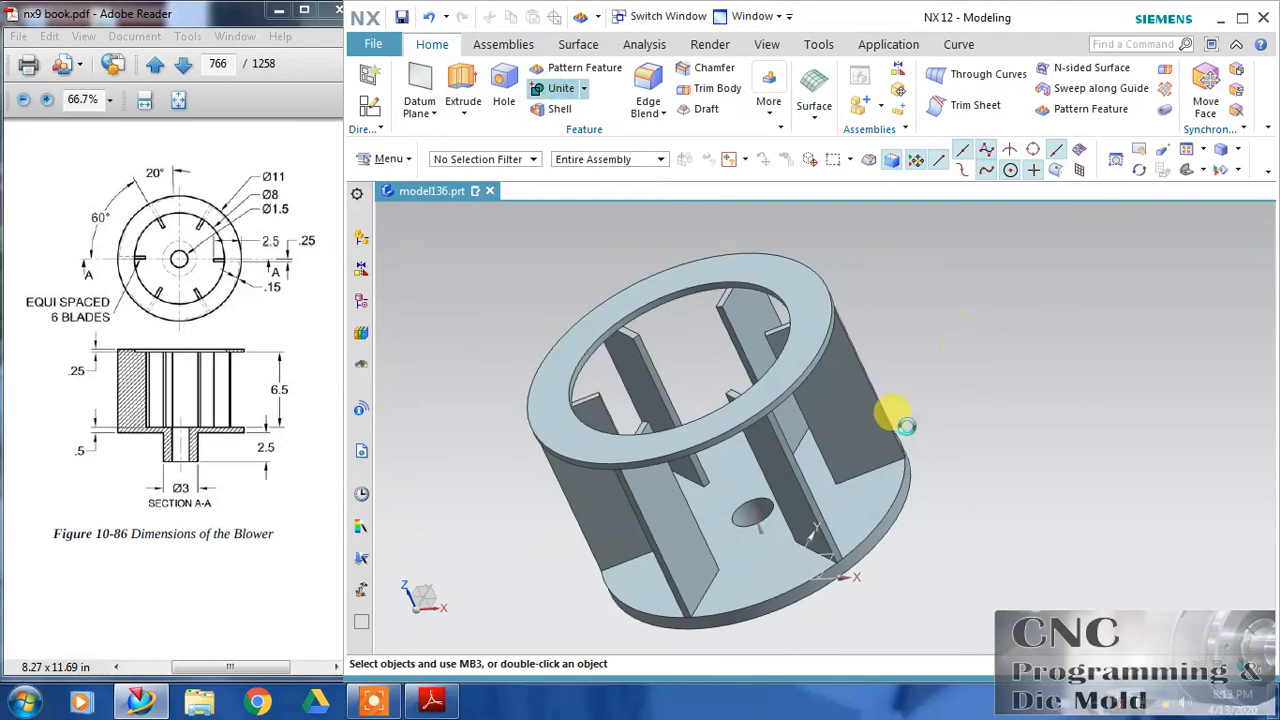
left_click(868, 420)
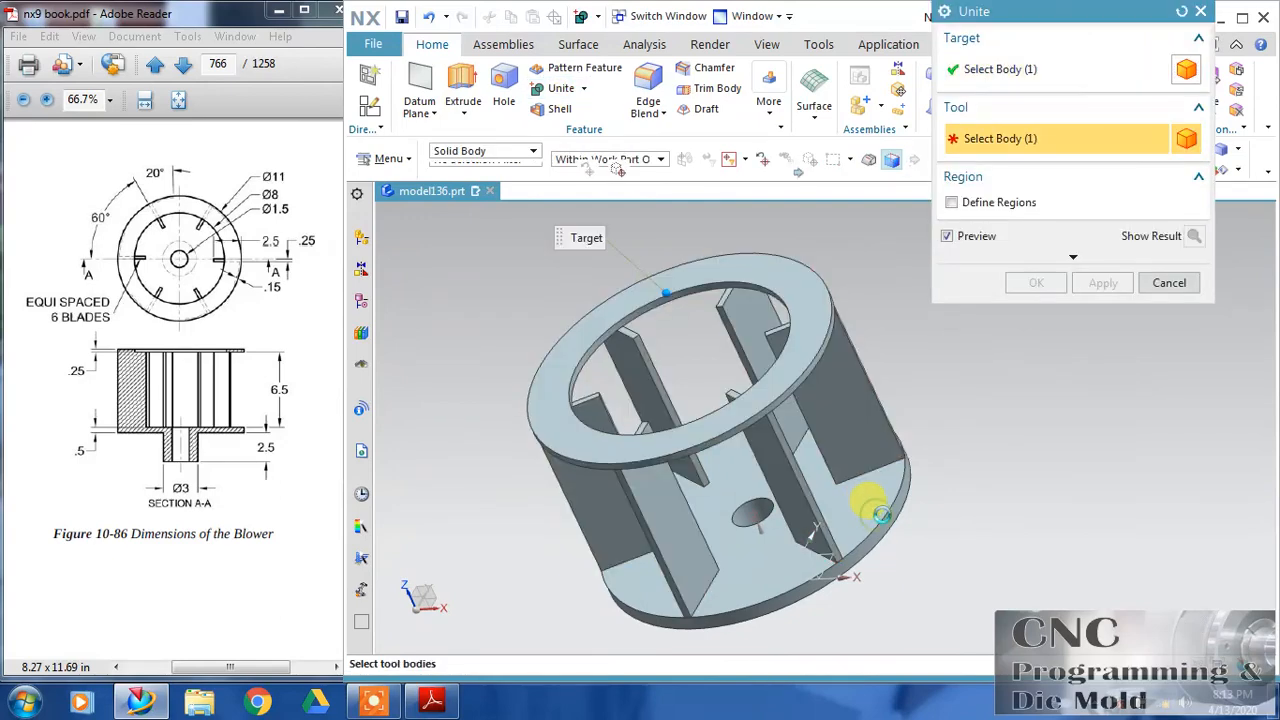
left_click(866, 500)
left_click(1035, 284)
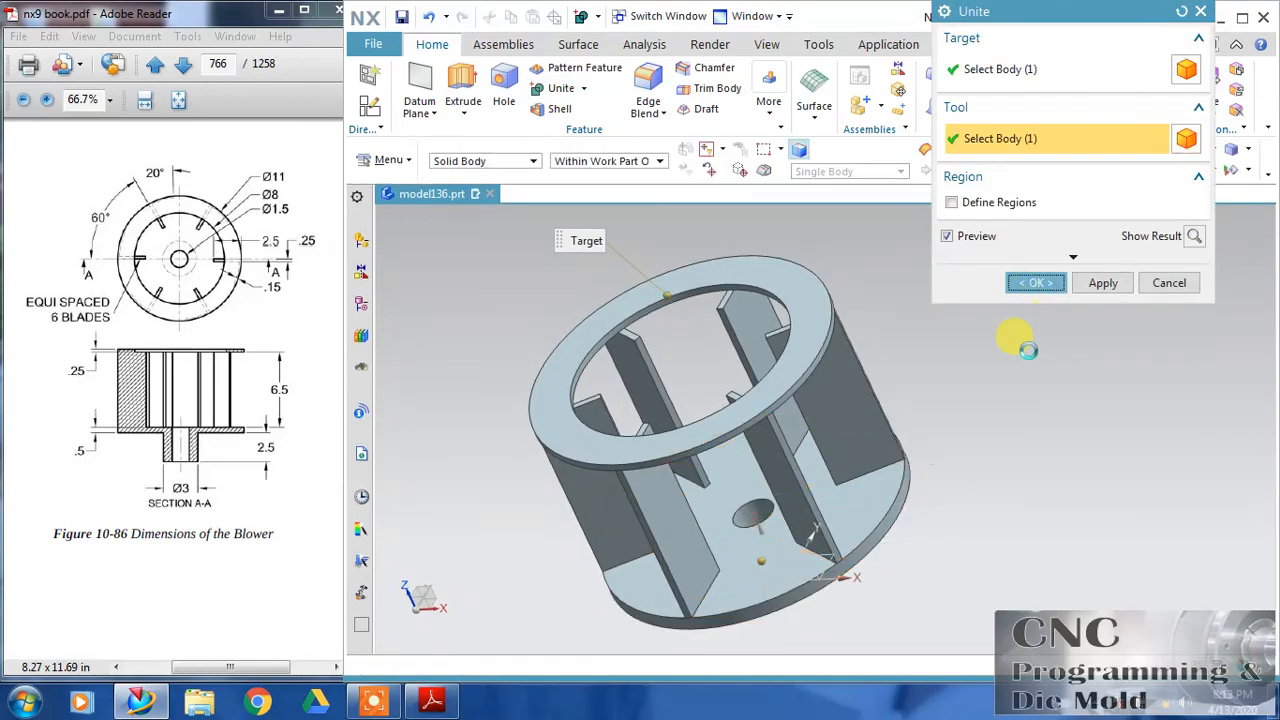
- Change the display colour of the united blower body to light yellow
mouse_move(909, 334)
middle_mouse_down()
mouse_move(909, 346)
mouse_move(995, 374)
mouse_move(955, 368)
middle_mouse_up()
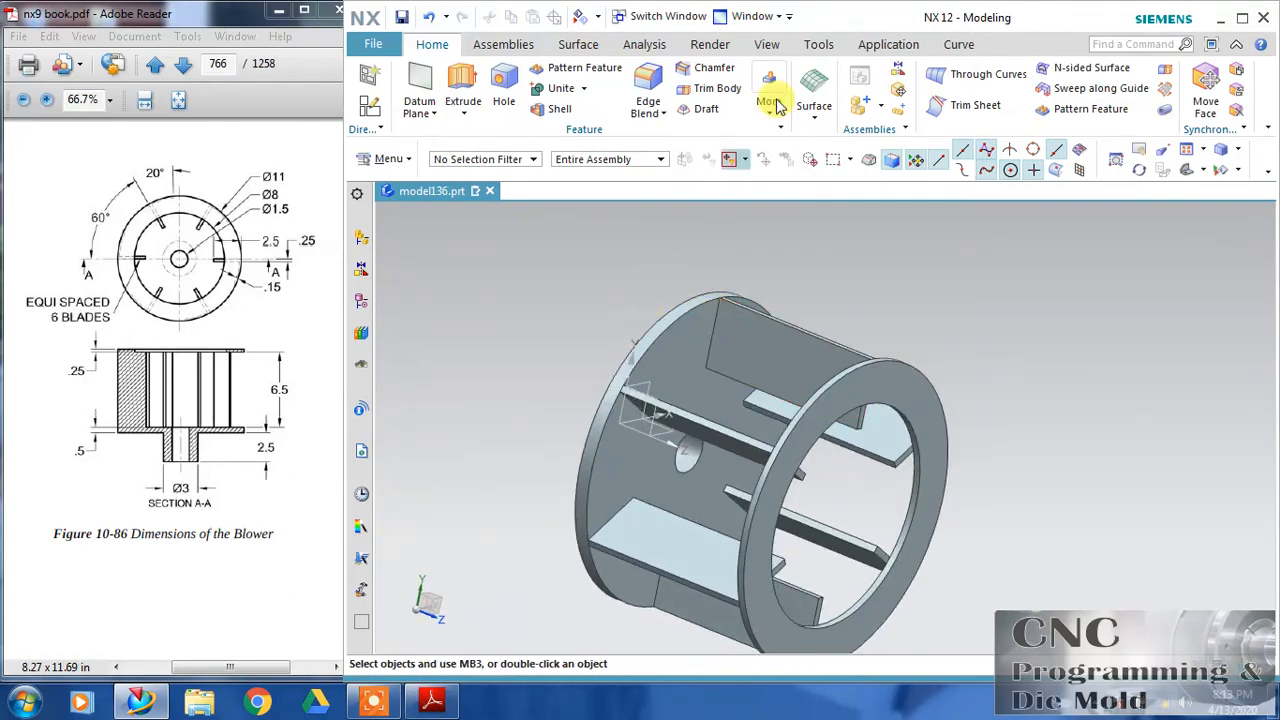
left_click(766, 44)
left_click(953, 88)
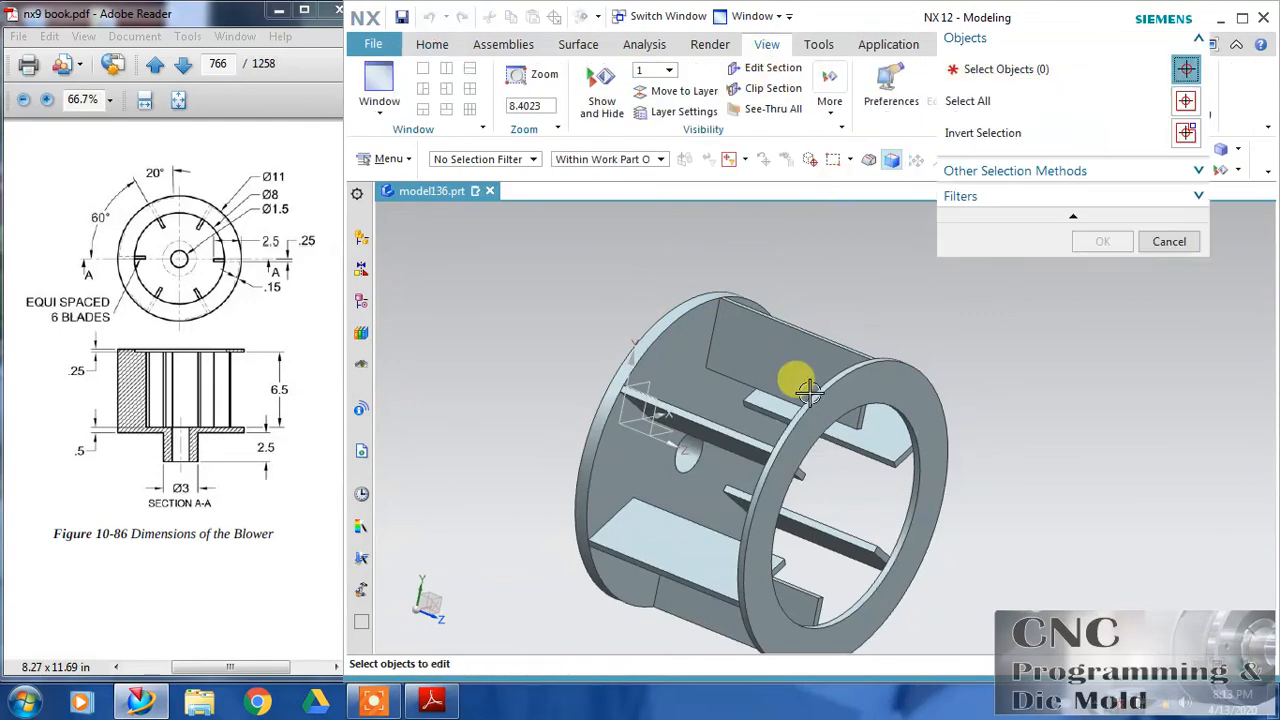
left_click(794, 412)
left_click(1101, 242)
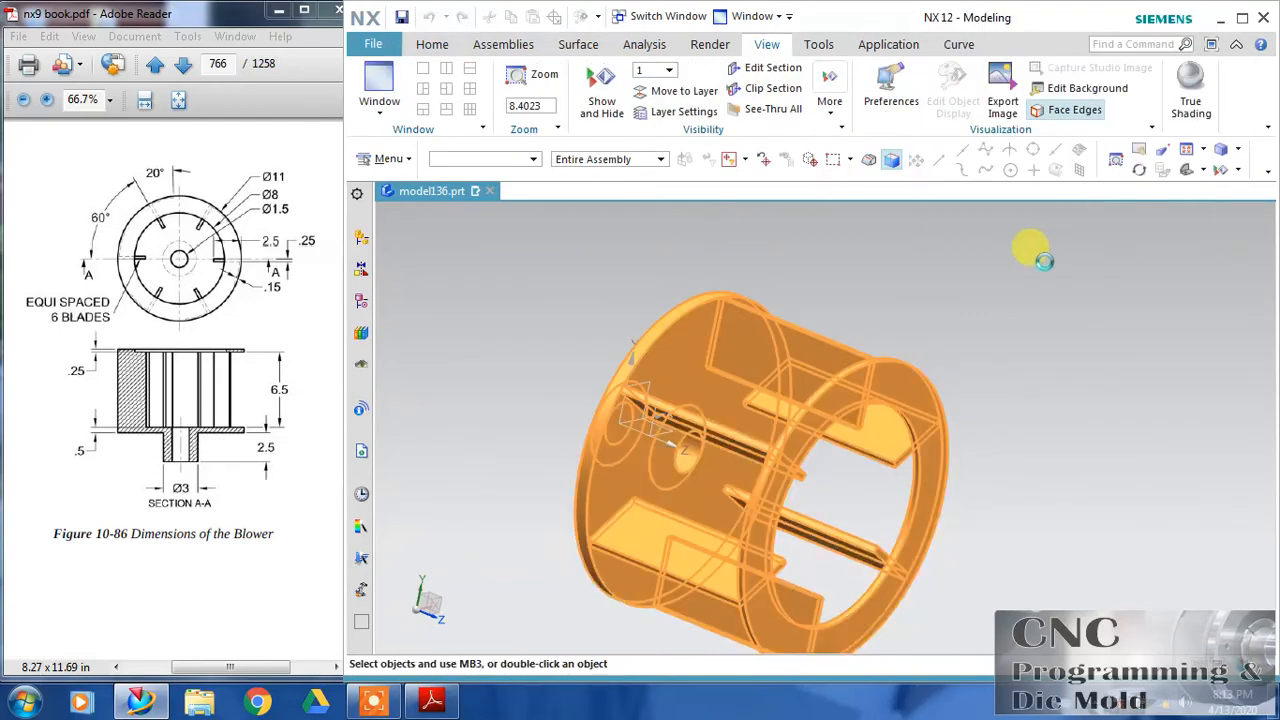
left_click(1150, 121)
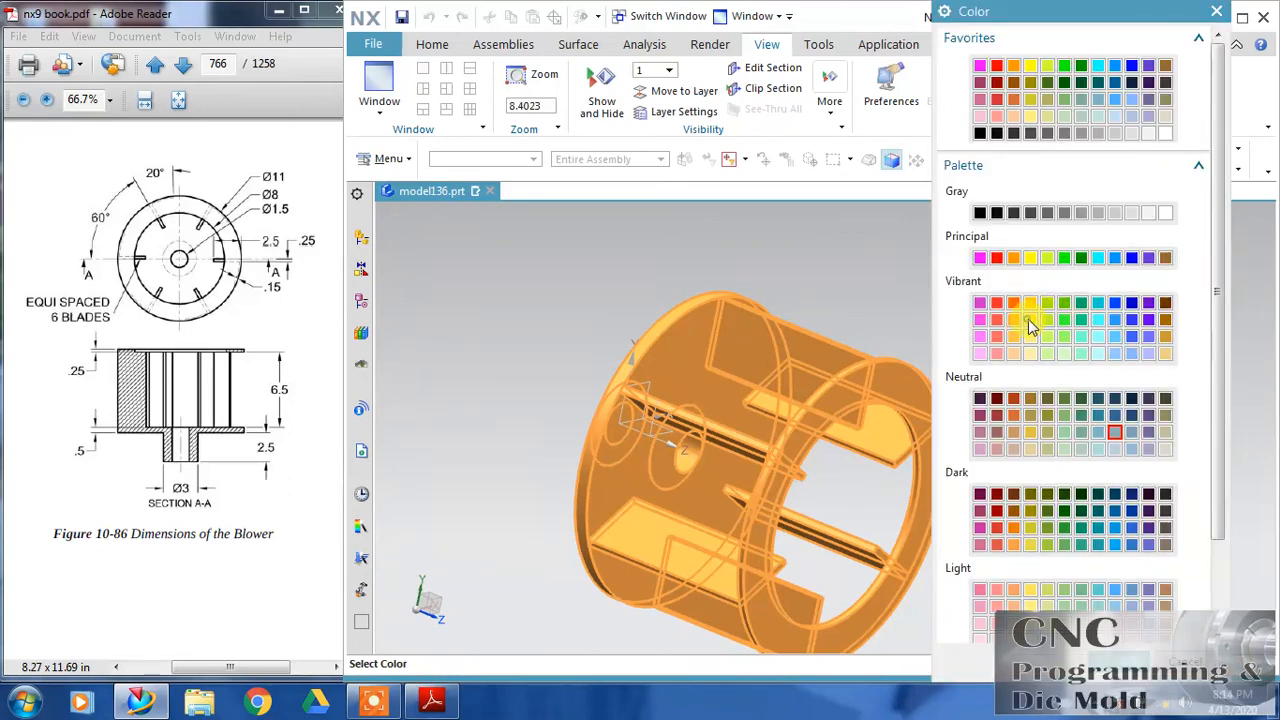
left_click(1128, 656)
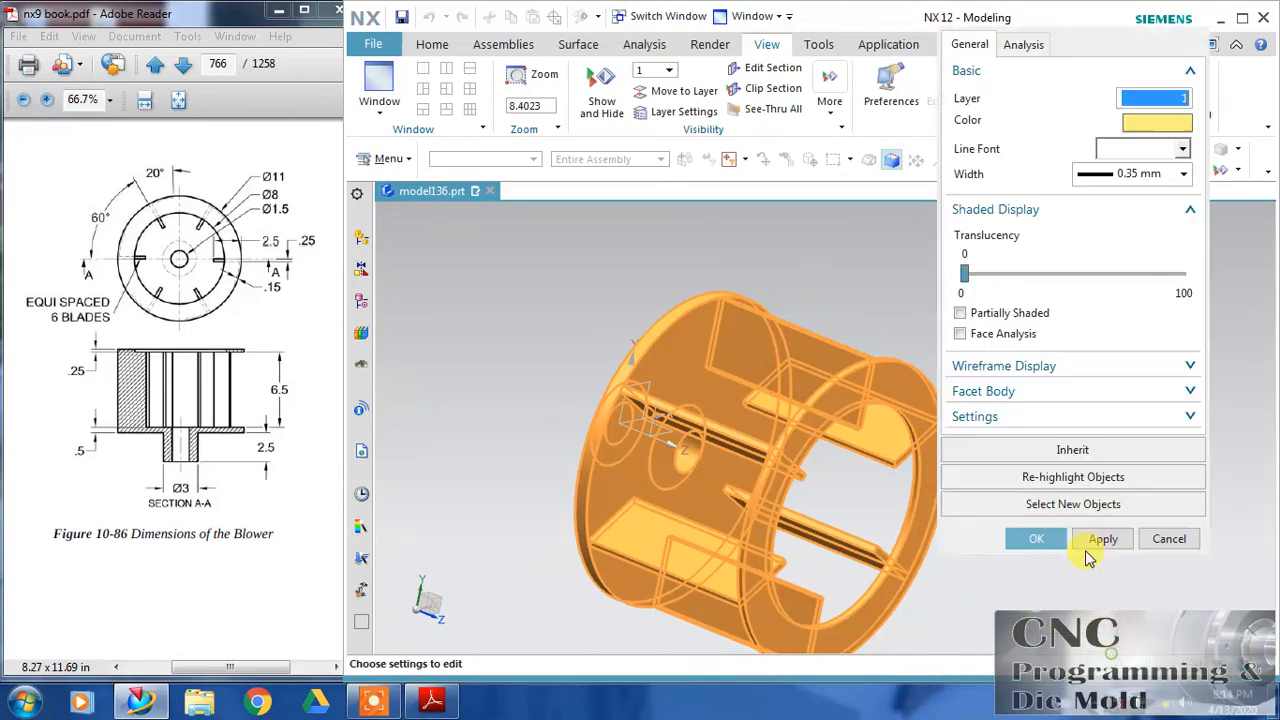
left_click(1029, 534)
- Orient the blower to a standard pictorial view from above and maximize the modelling window
middle_click_drag(1023, 486, 960, 216)
left_click(1187, 172)
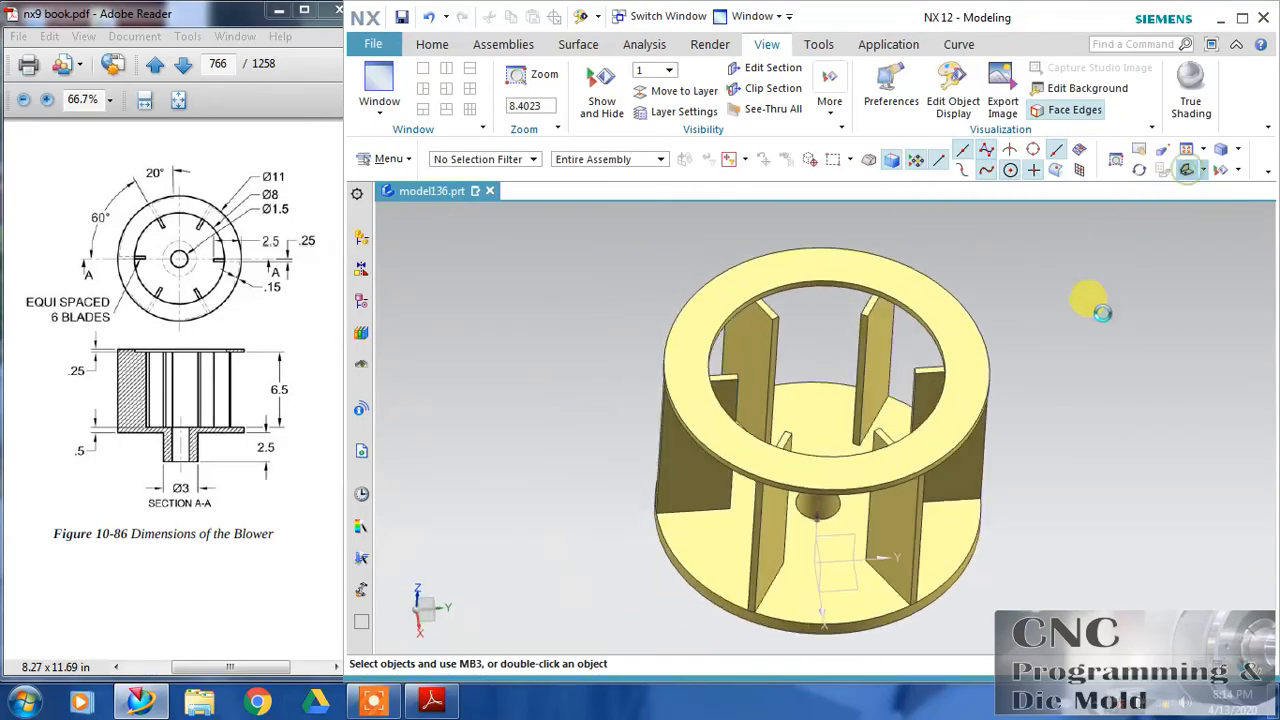
double_click(918, 20)
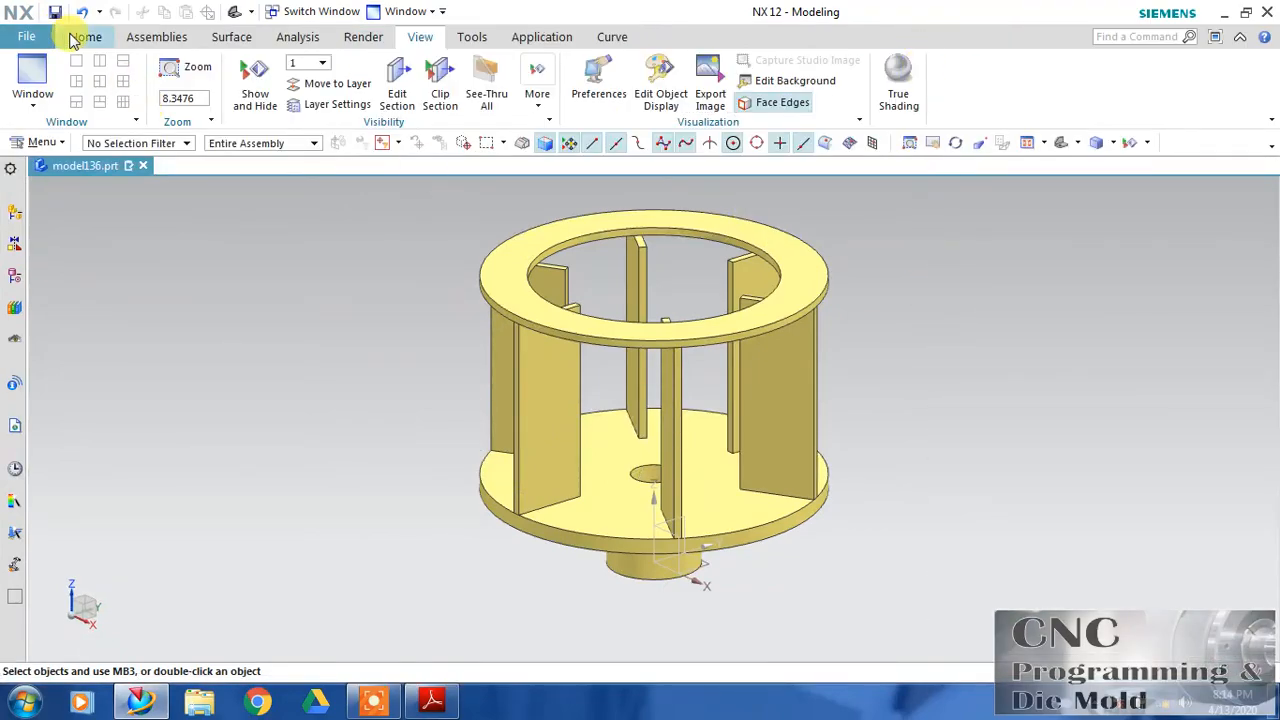
- Start saving the part and choose D:\NX\NX ASSEMBLY as its destination folder
left_click(26, 36)
mouse_move(105, 150)
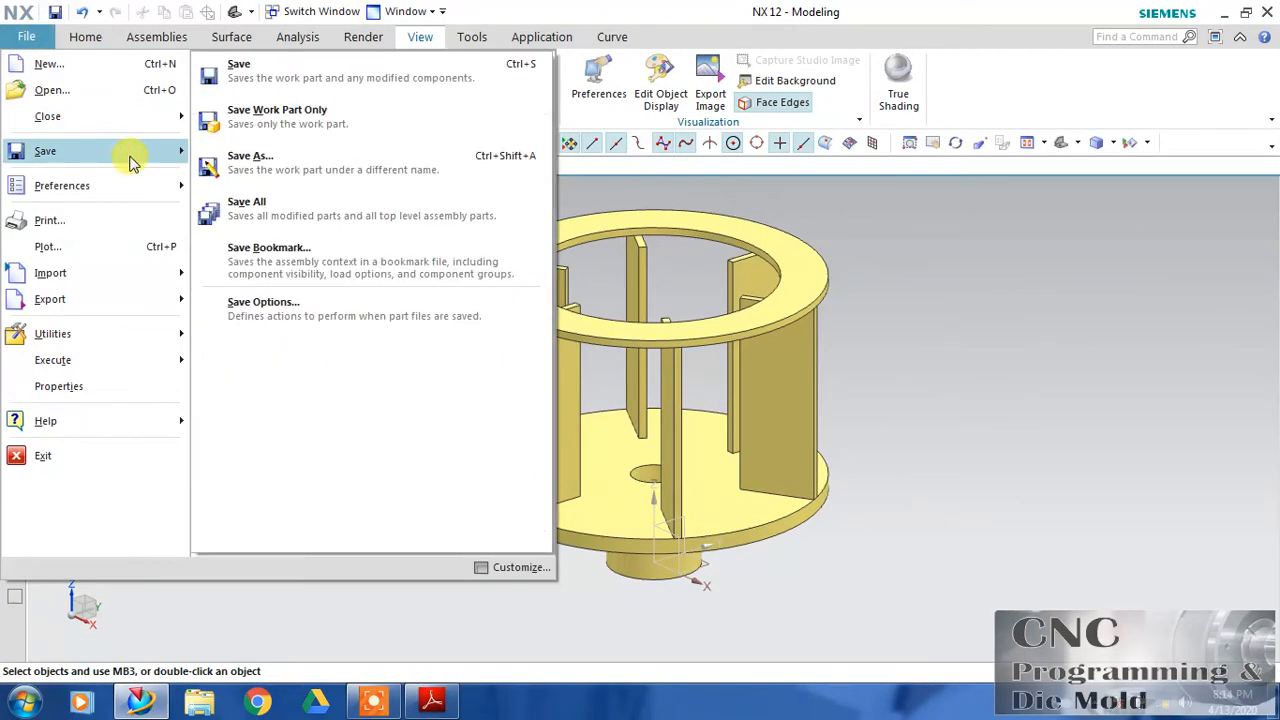
left_click(228, 80)
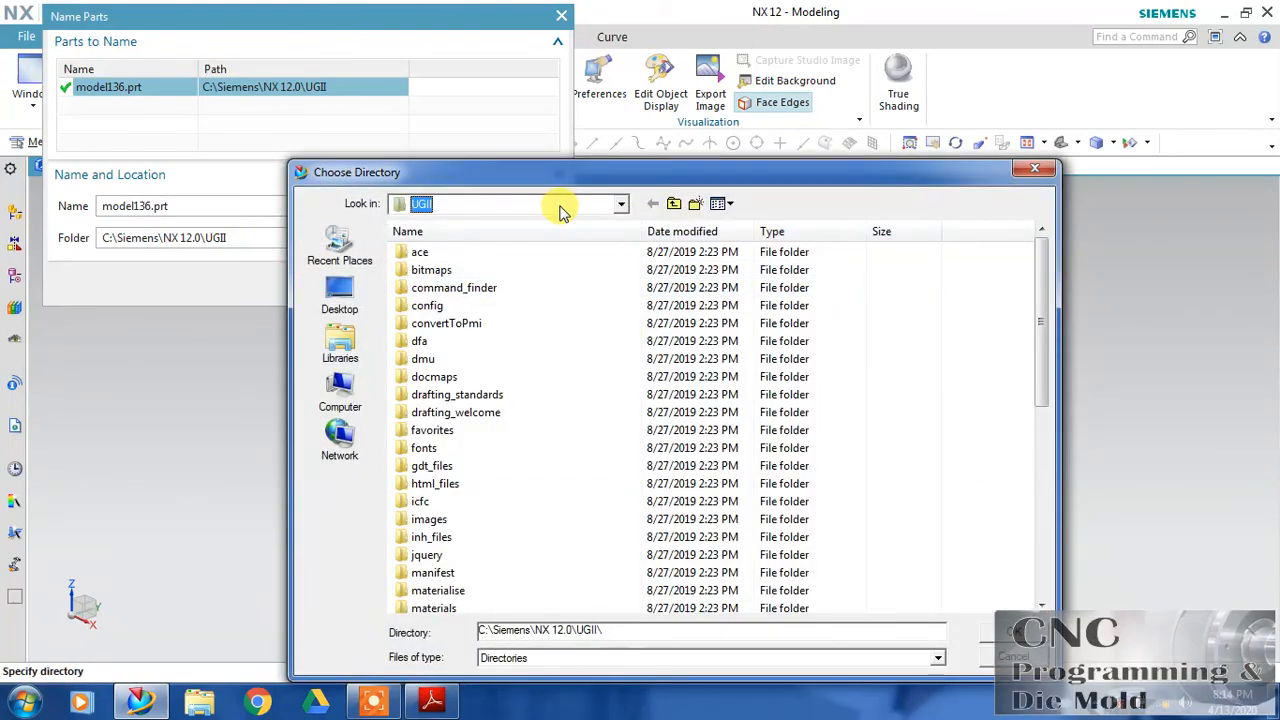
left_click(561, 207)
left_click(488, 389)
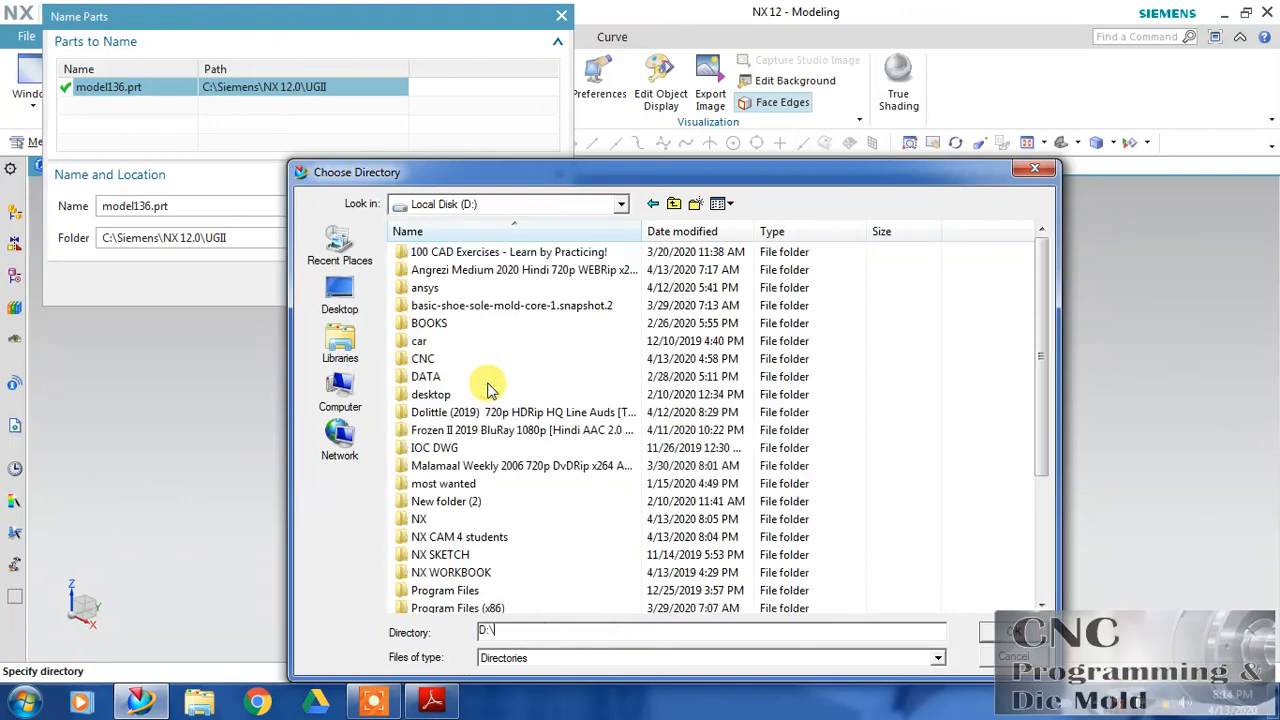
double_click(418, 519)
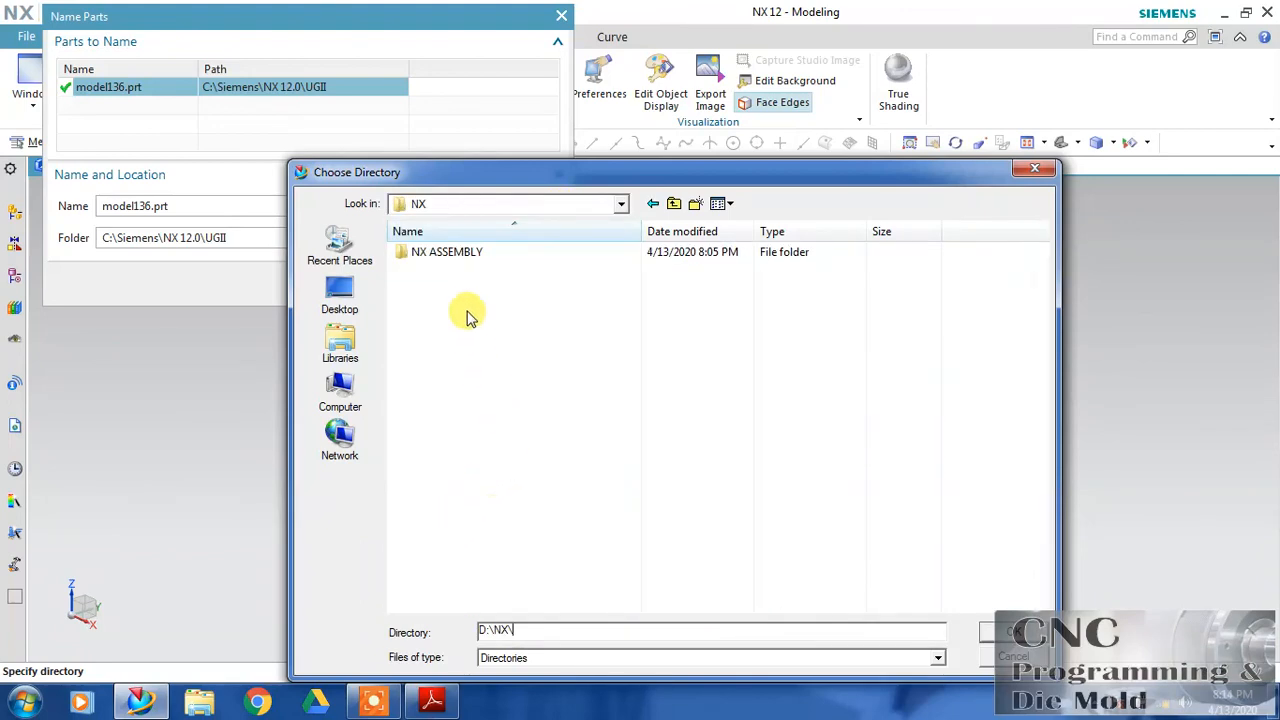
double_click(466, 252)
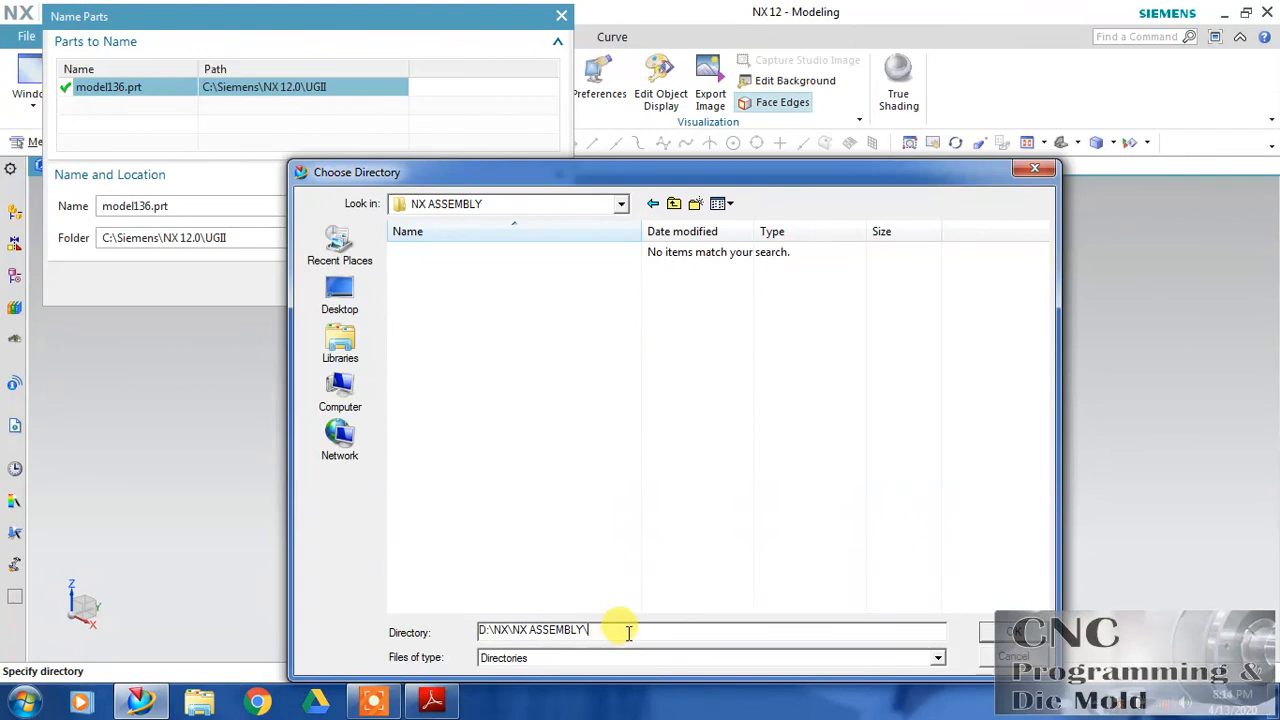
left_click(1012, 632)
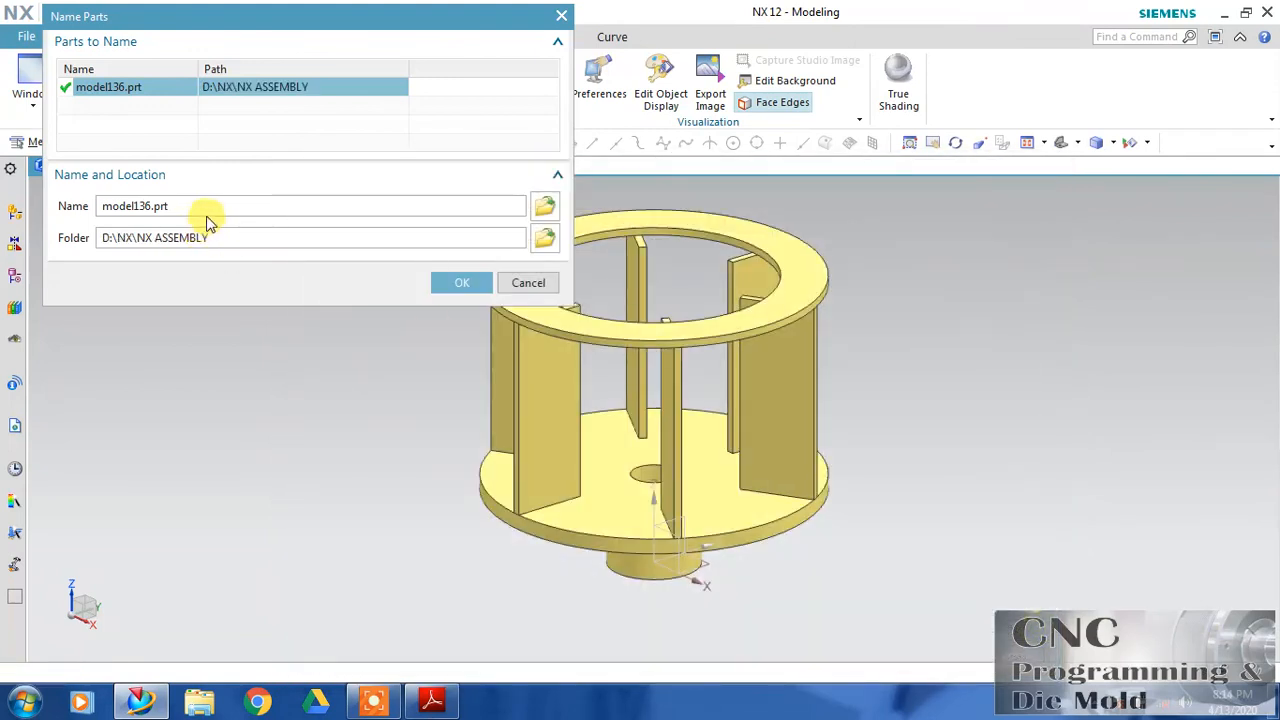
- Name the part BLOWER and complete the save
left_click_drag(192, 205, 105, 210)
type("B")
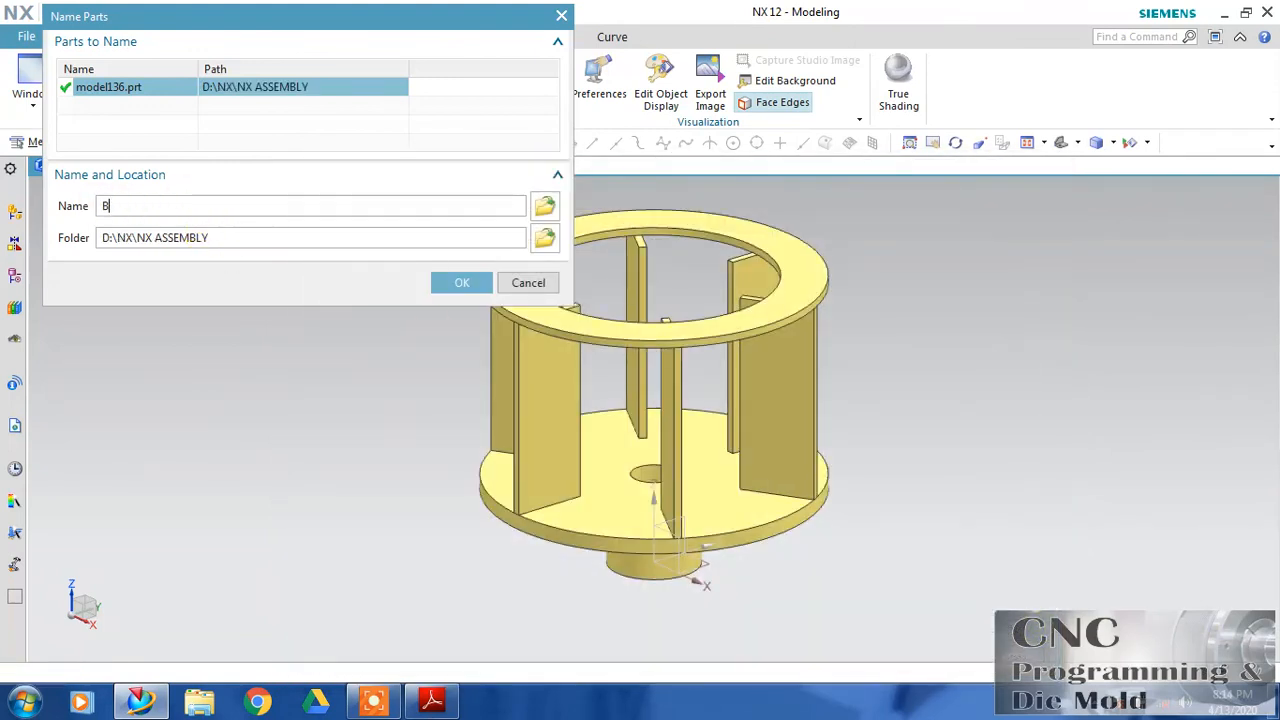
type("LOWER")
key("Return")
left_click(466, 284)
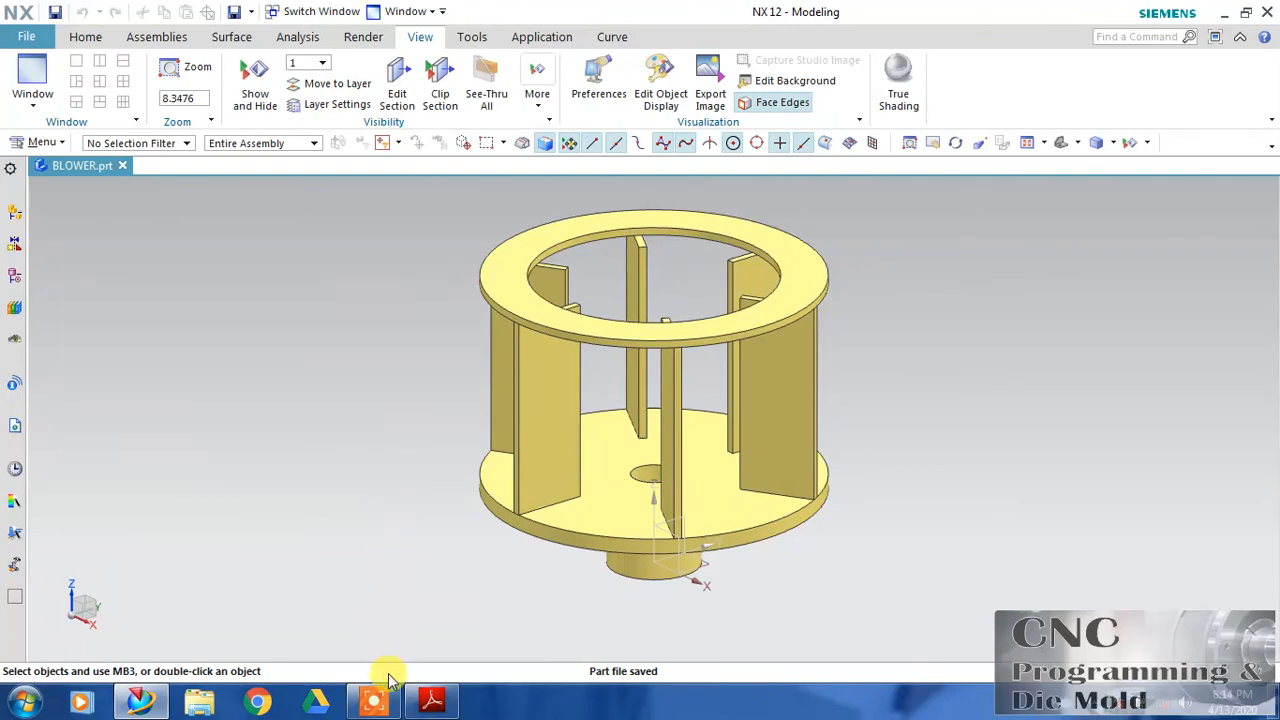
left_click(378, 702)
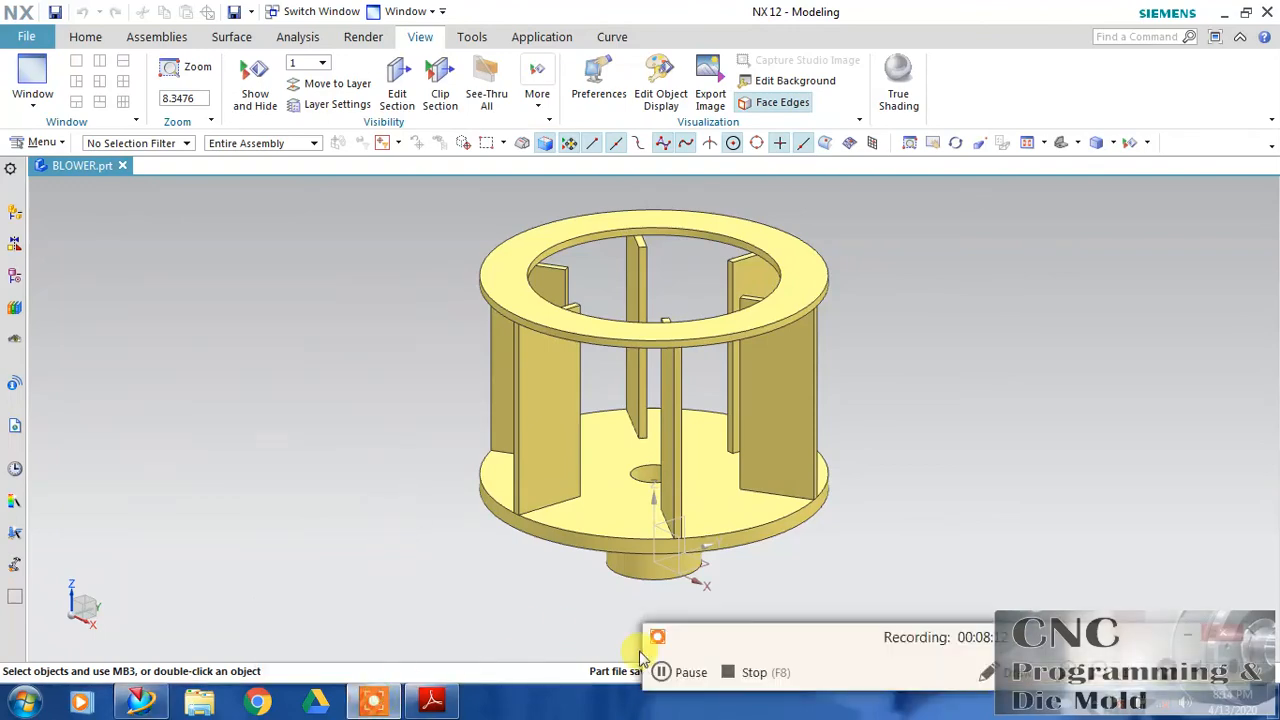